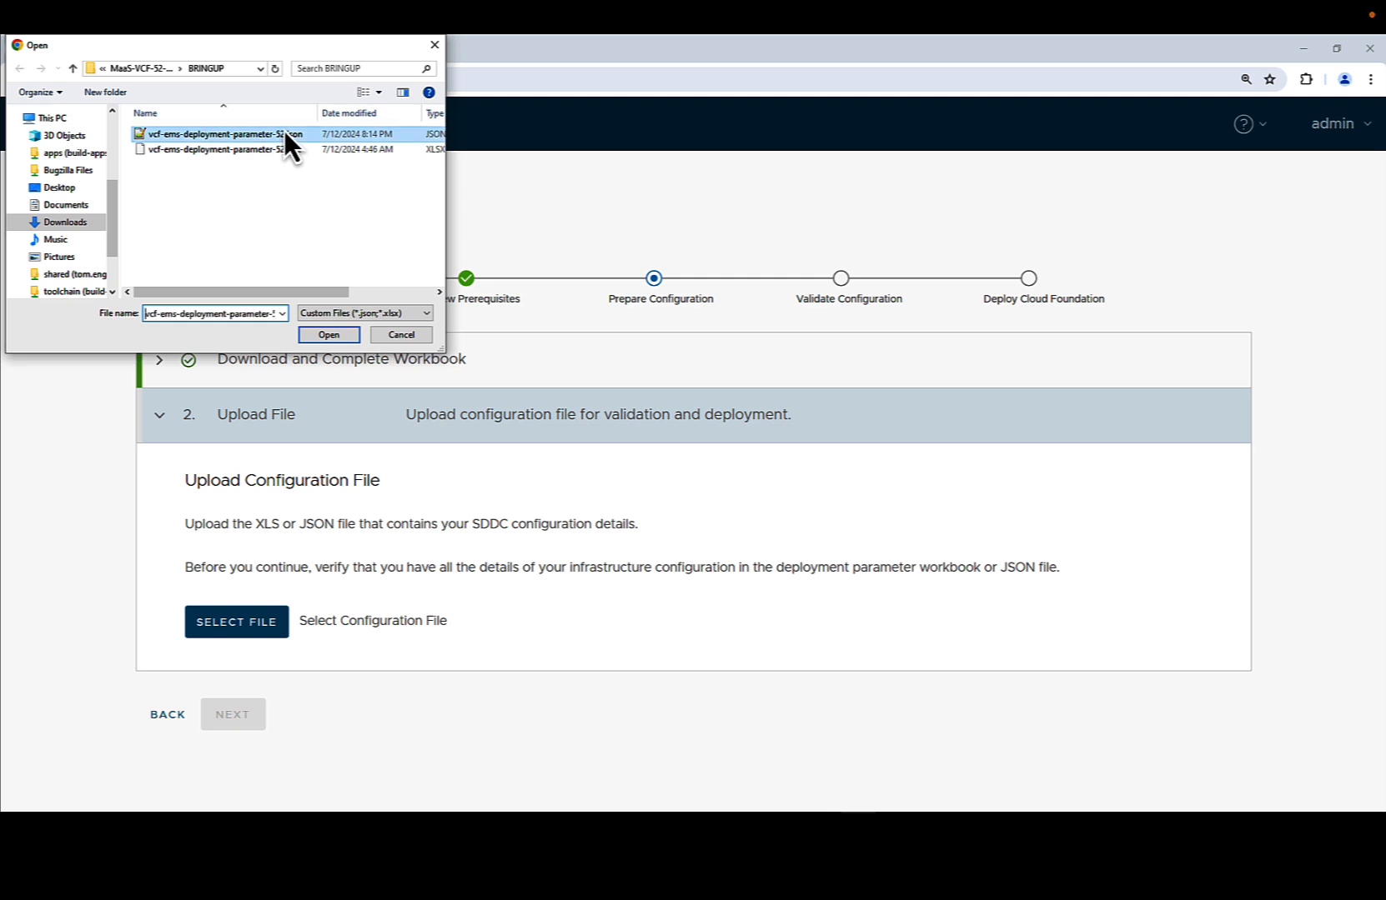
- Upload vcf-ems-deployment-parameter-52.json into Cloud Builder and start its validation
{"action": "left_click", "coordinate": [340, 331]}
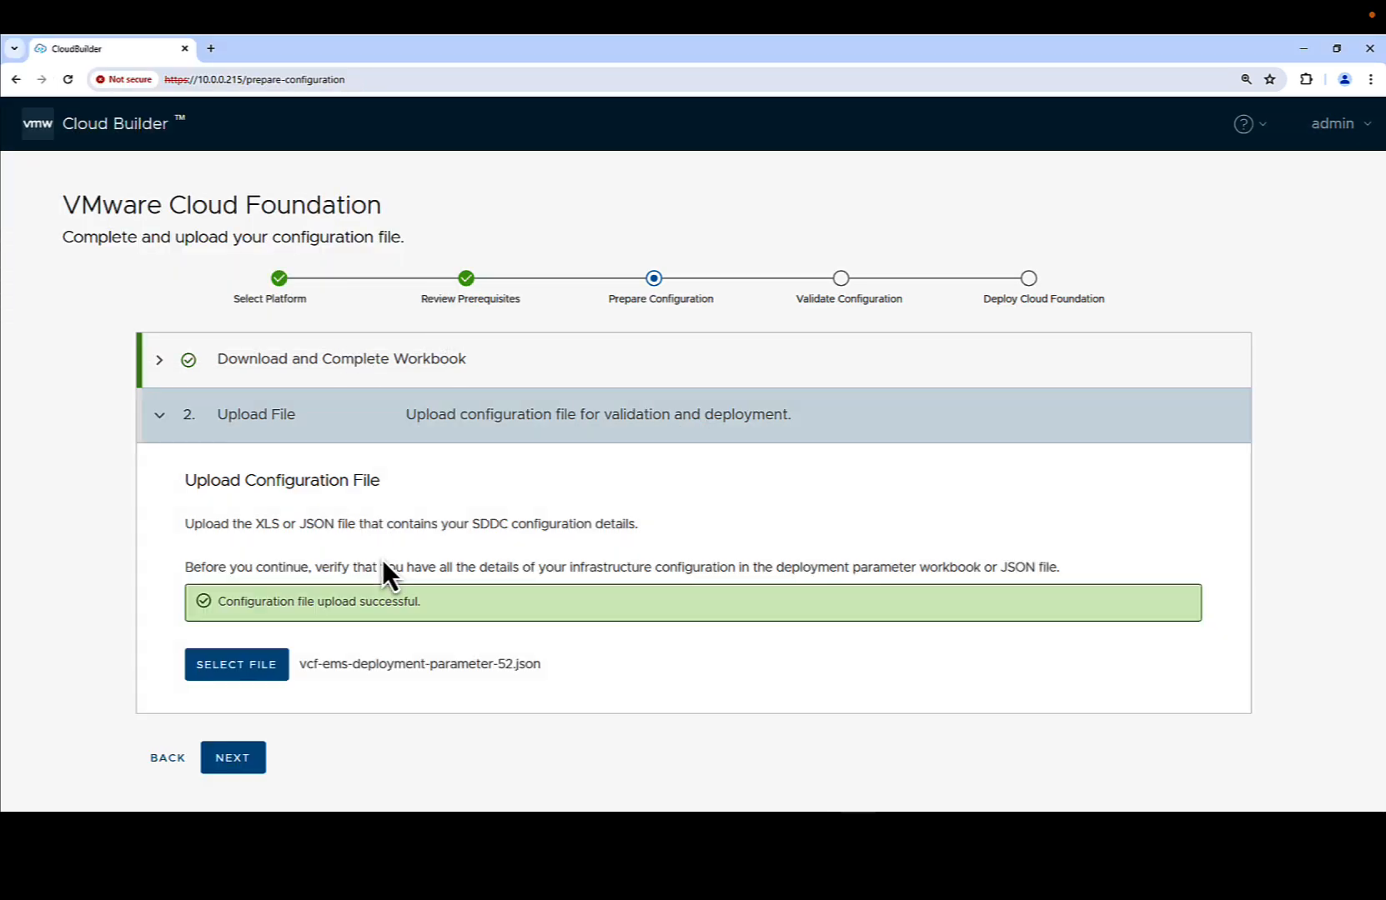
{"action": "left_click", "coordinate": [237, 757]}
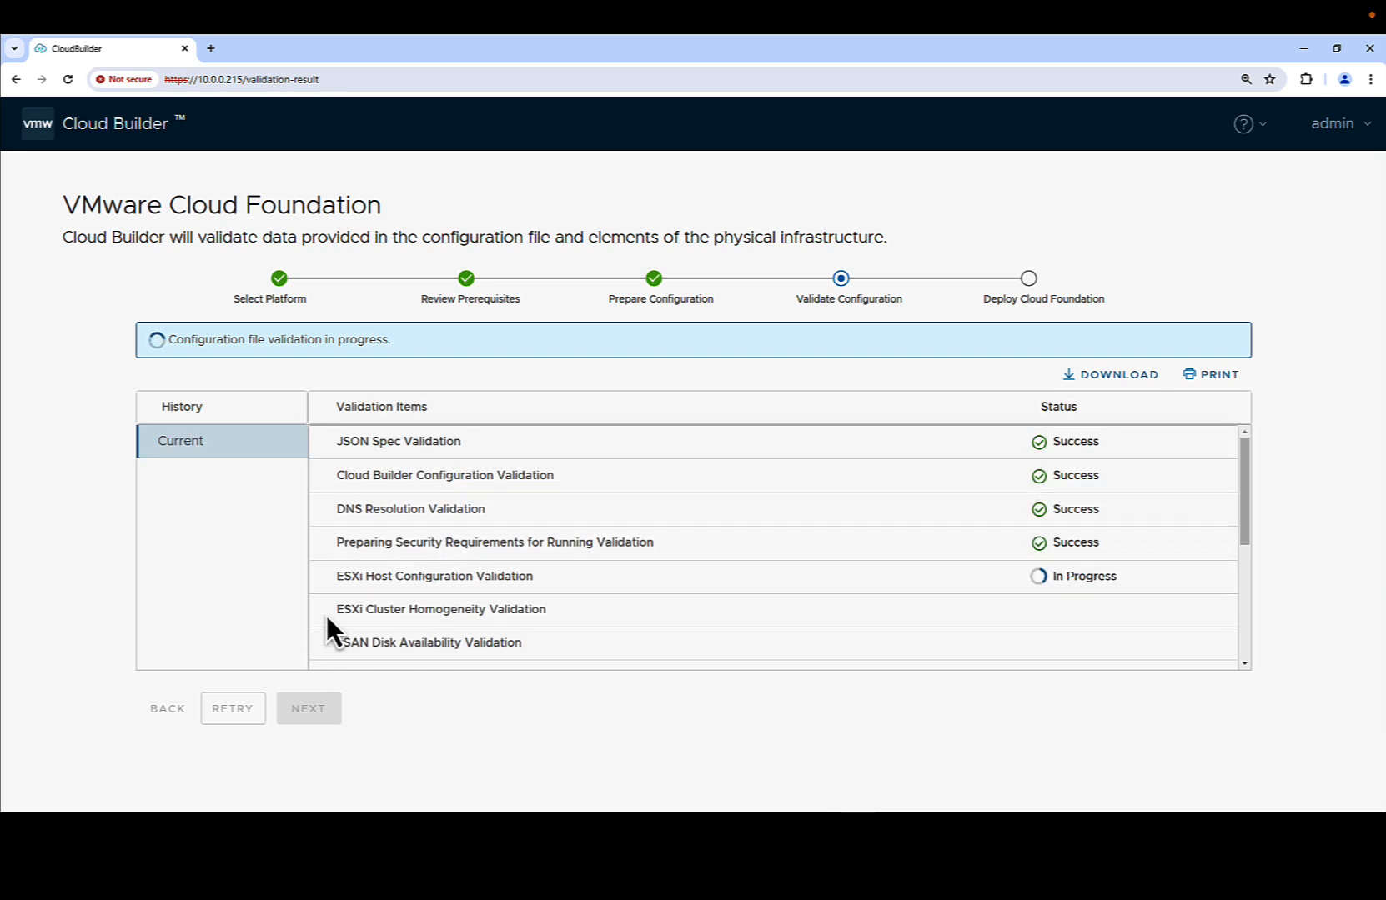
- Check that all validation items show Success, then proceed to the Deploy SDDC confirmation
{"action": "scroll", "coordinate": [325, 613], "scroll_direction": "down", "scroll_amount": 1}
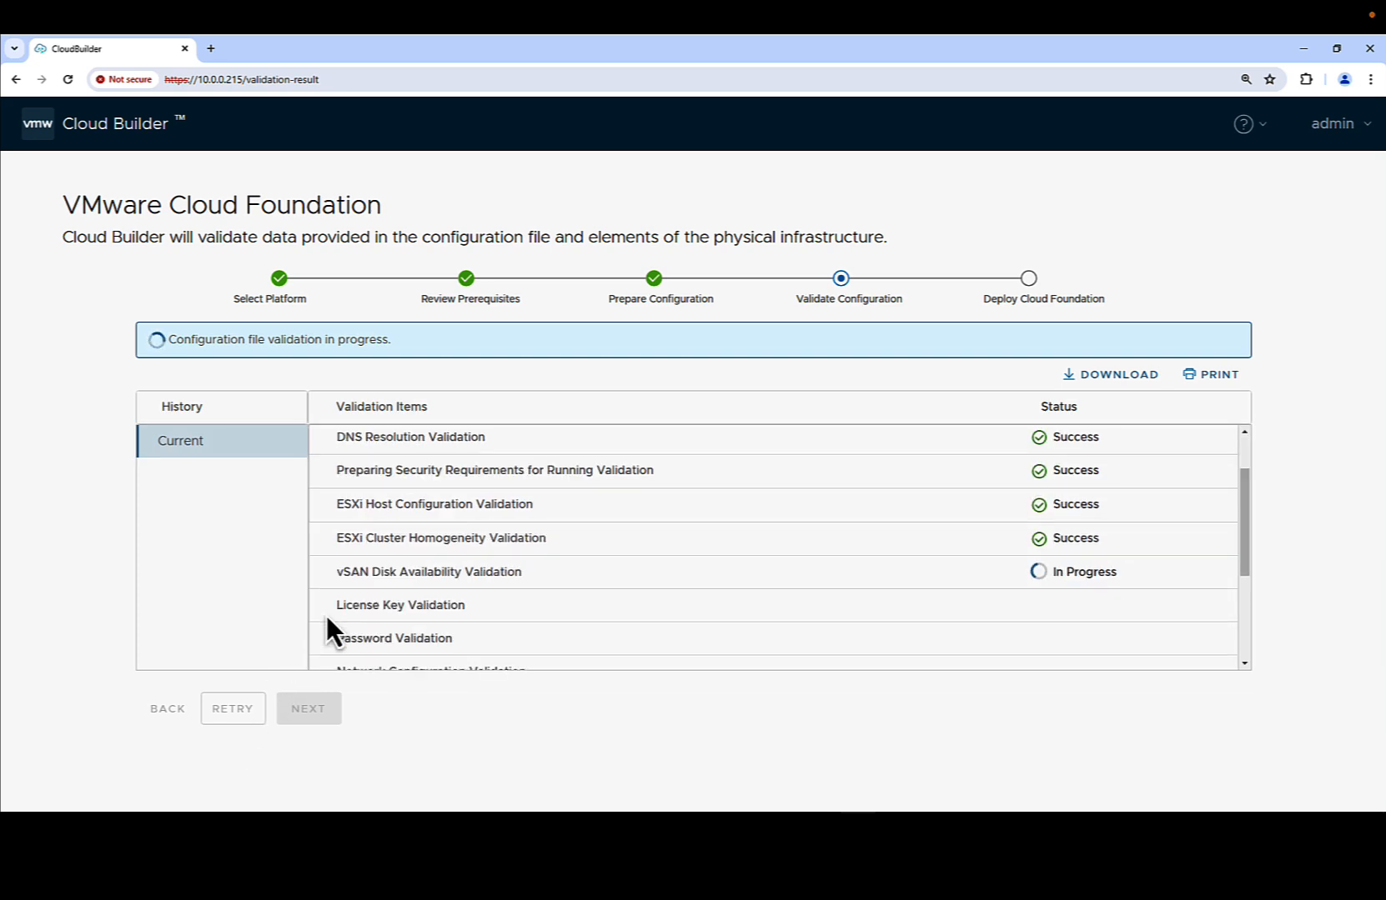
{"action": "scroll", "coordinate": [326, 615], "scroll_direction": "down", "scroll_amount": 1}
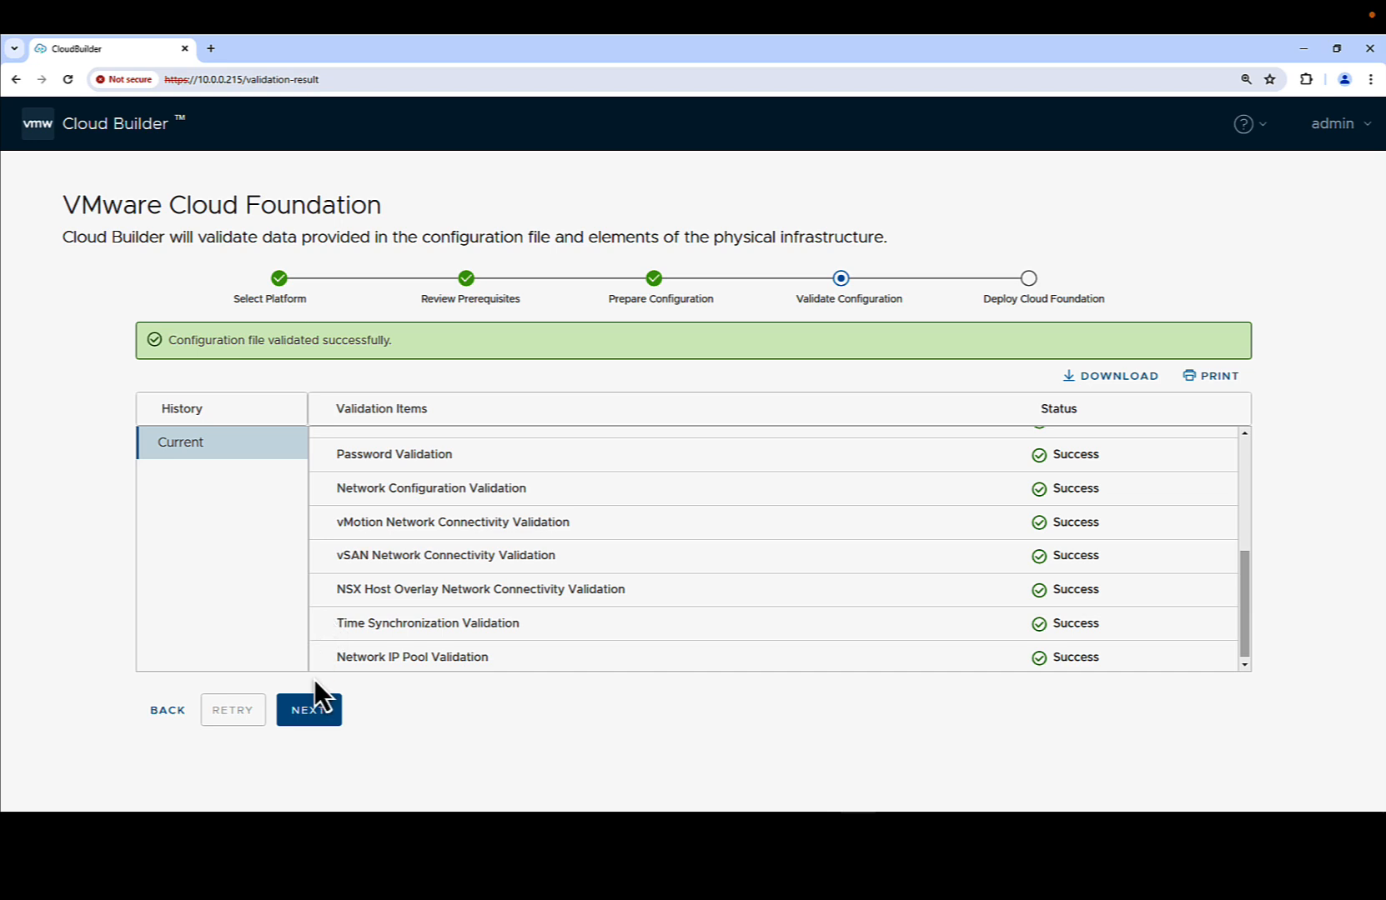
{"action": "left_click", "coordinate": [311, 710]}
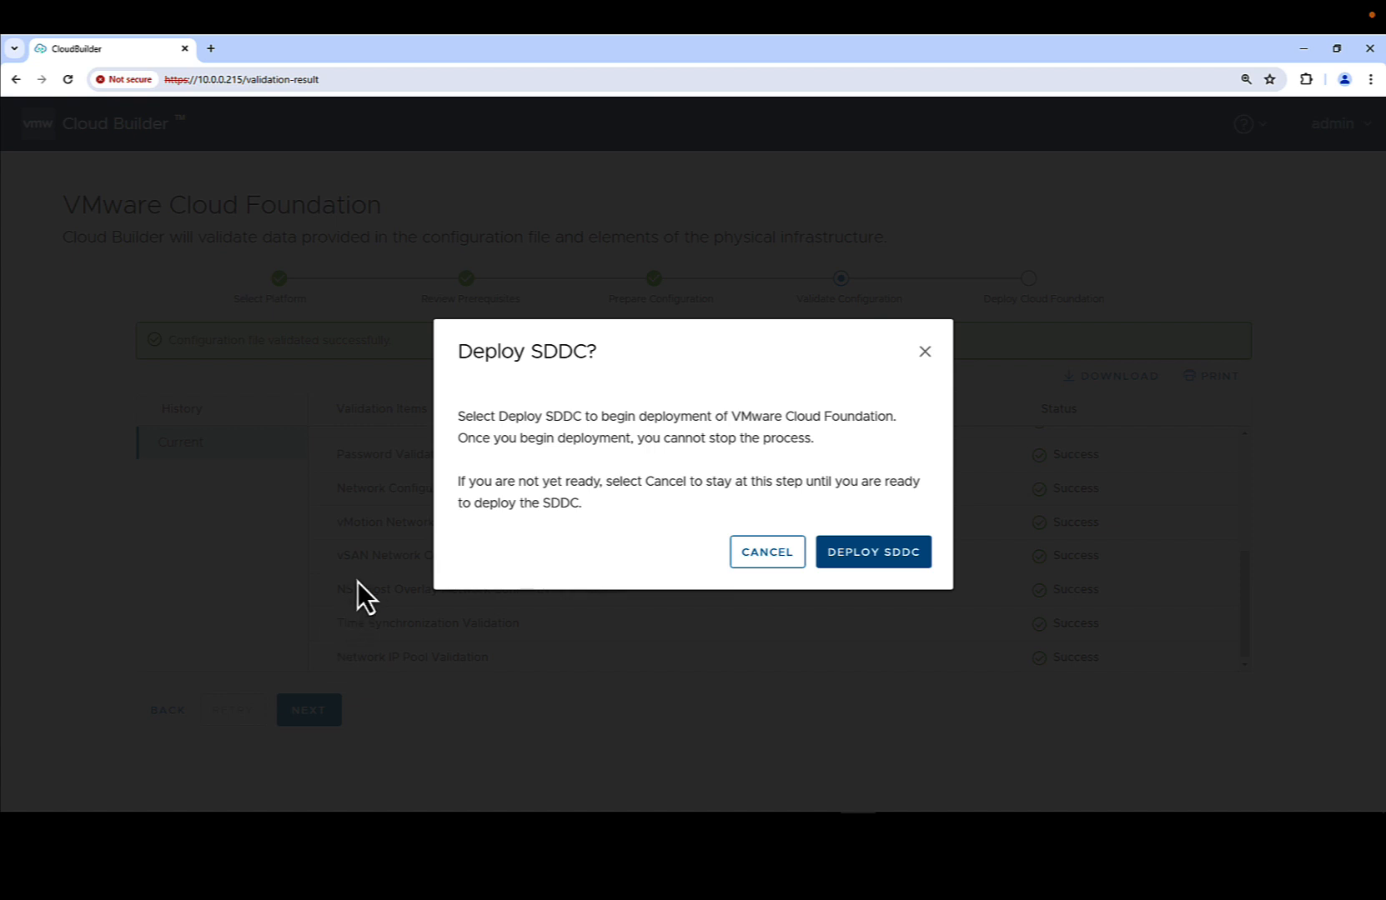
- Confirm DEPLOY SDDC and follow the bringup task list until every task reports Success
{"action": "left_click", "coordinate": [880, 556]}
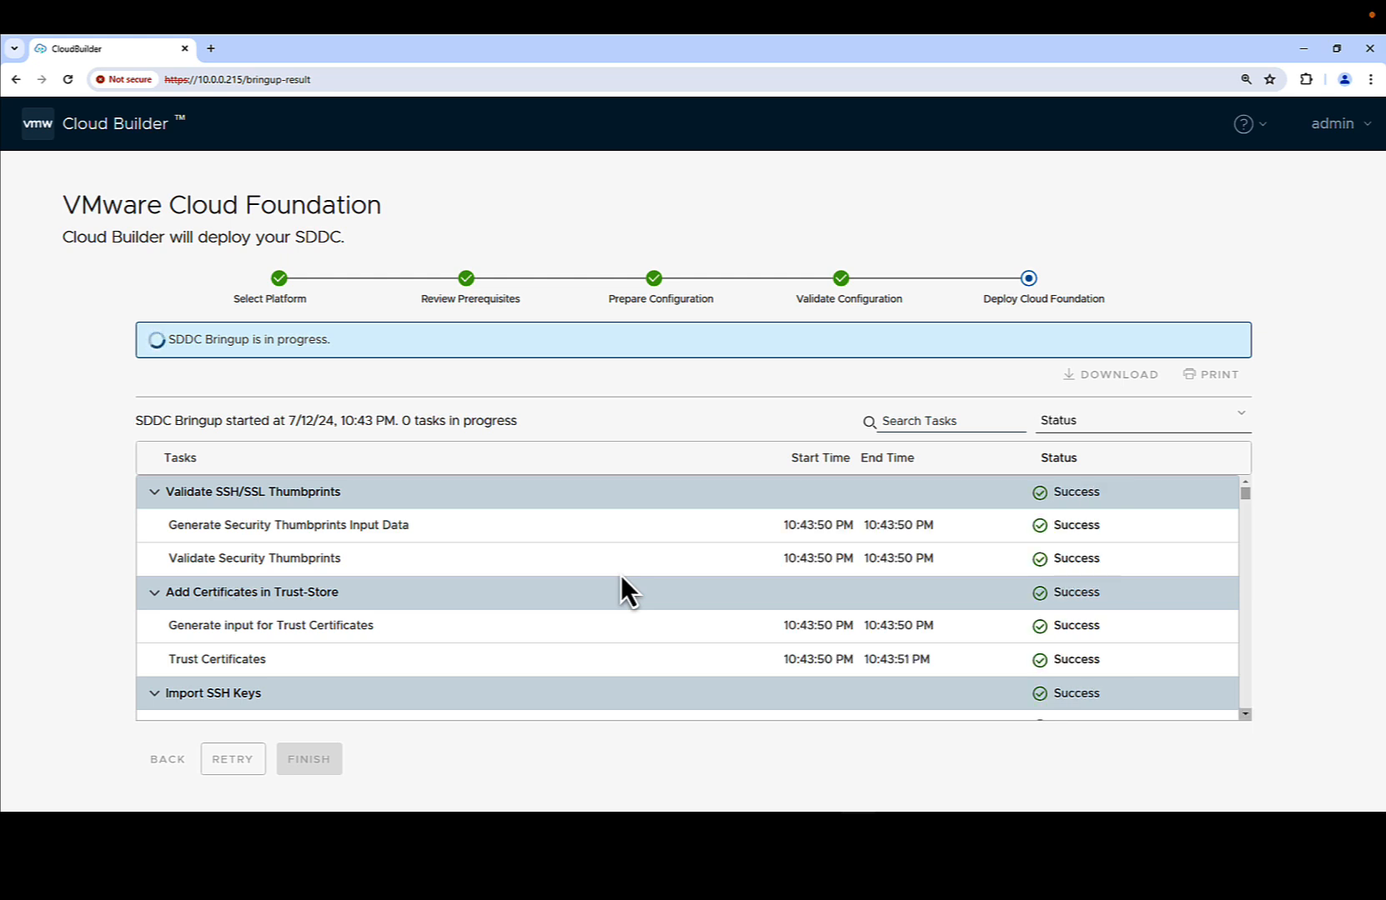
{"action": "scroll", "coordinate": [620, 574], "scroll_direction": "down", "scroll_amount": 3}
{"action": "scroll", "coordinate": [620, 574], "scroll_direction": "down", "scroll_amount": 2}
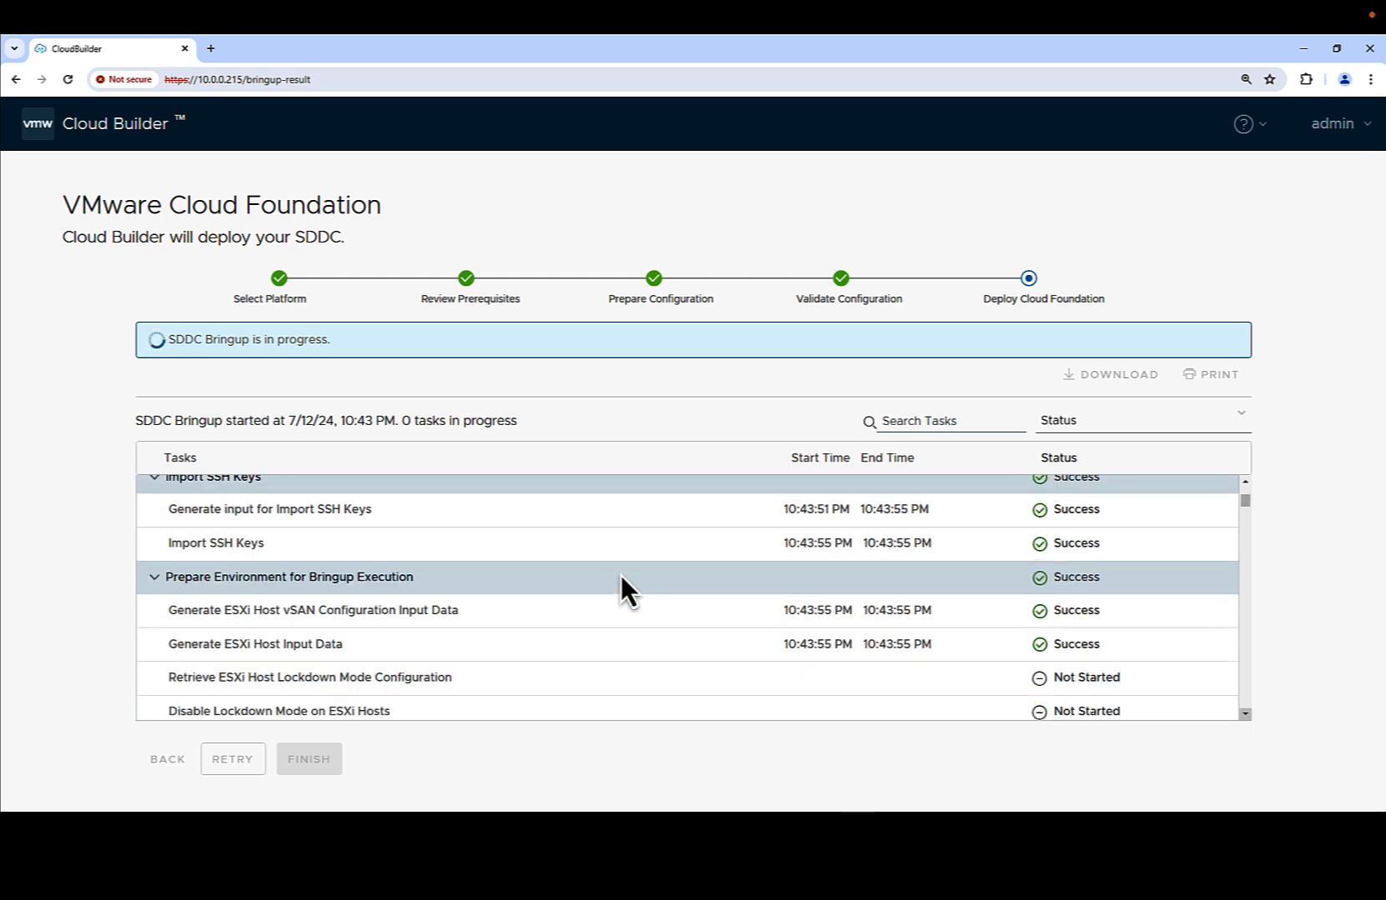
{"action": "scroll", "coordinate": [620, 574], "scroll_direction": "down", "scroll_amount": 2}
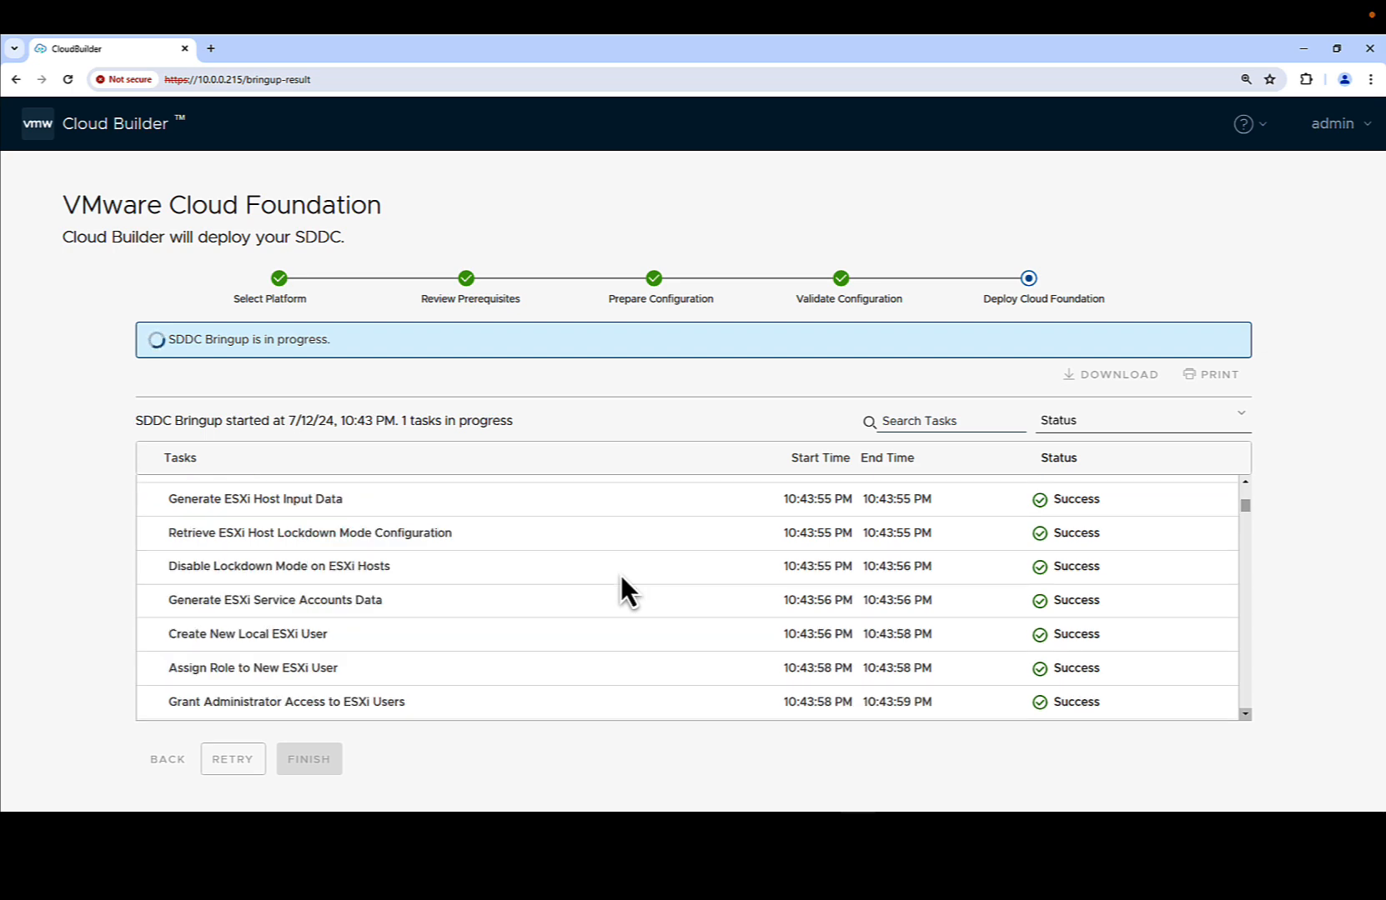
{"action": "scroll", "coordinate": [621, 574], "scroll_direction": "down", "scroll_amount": 1}
{"action": "scroll", "coordinate": [620, 575], "scroll_direction": "down", "scroll_amount": 1}
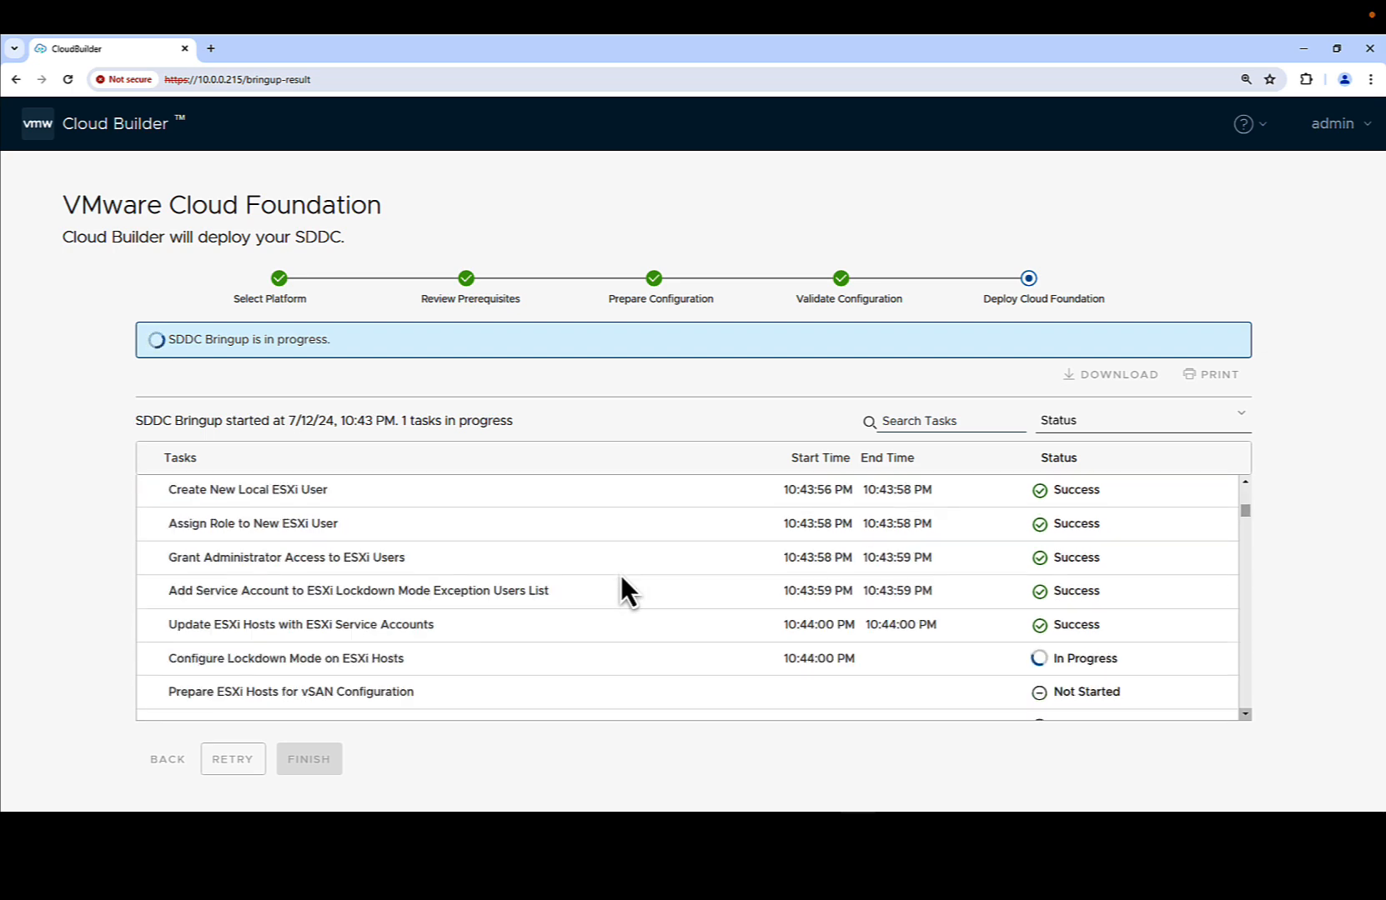
{"action": "scroll", "coordinate": [620, 574], "scroll_direction": "down", "scroll_amount": 1}
{"action": "scroll", "coordinate": [621, 575], "scroll_direction": "down", "scroll_amount": 1}
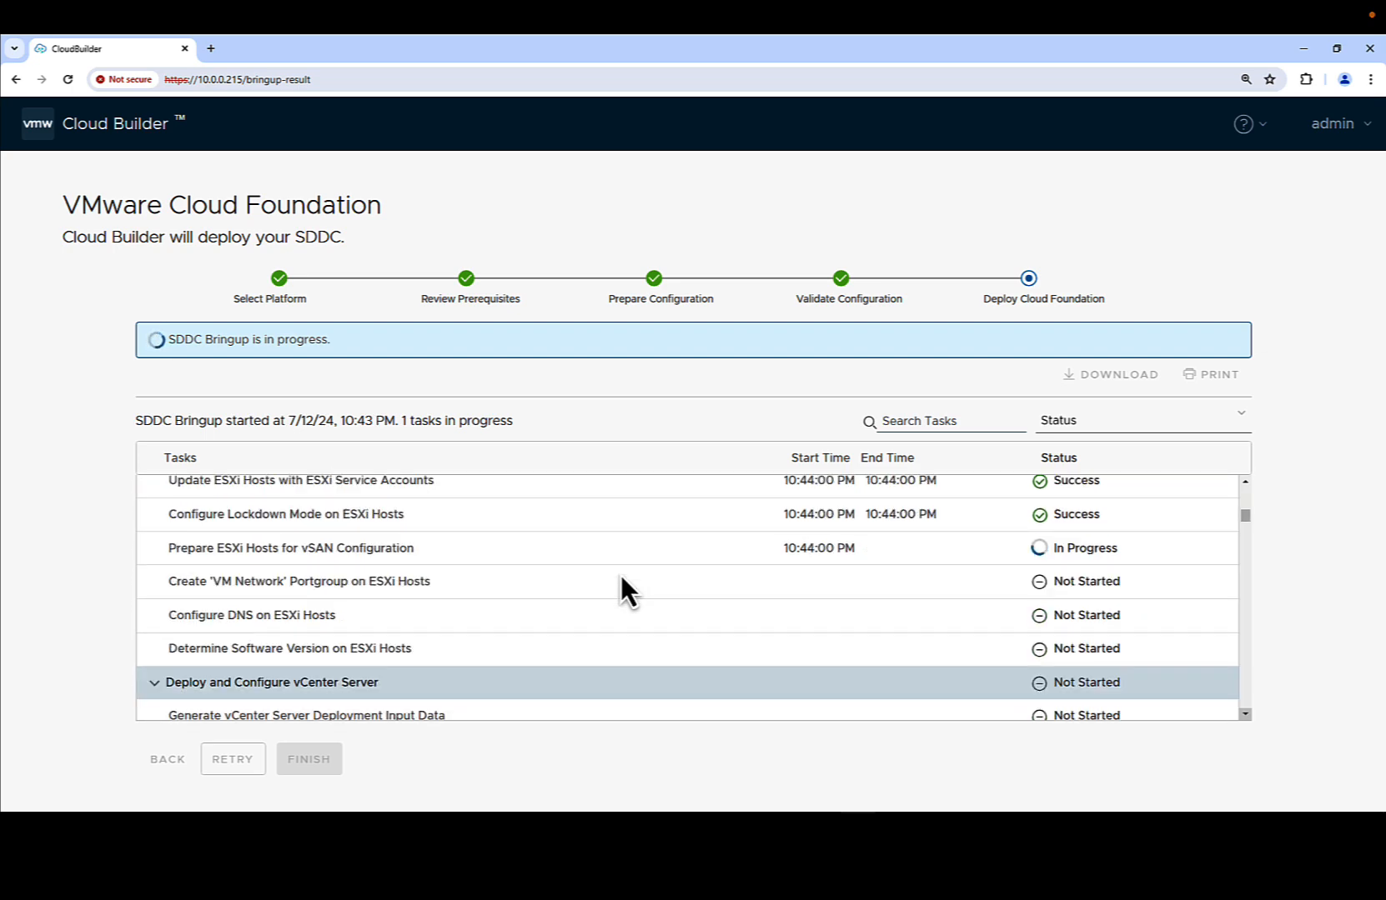
{"action": "scroll", "coordinate": [621, 574], "scroll_direction": "down", "scroll_amount": 1}
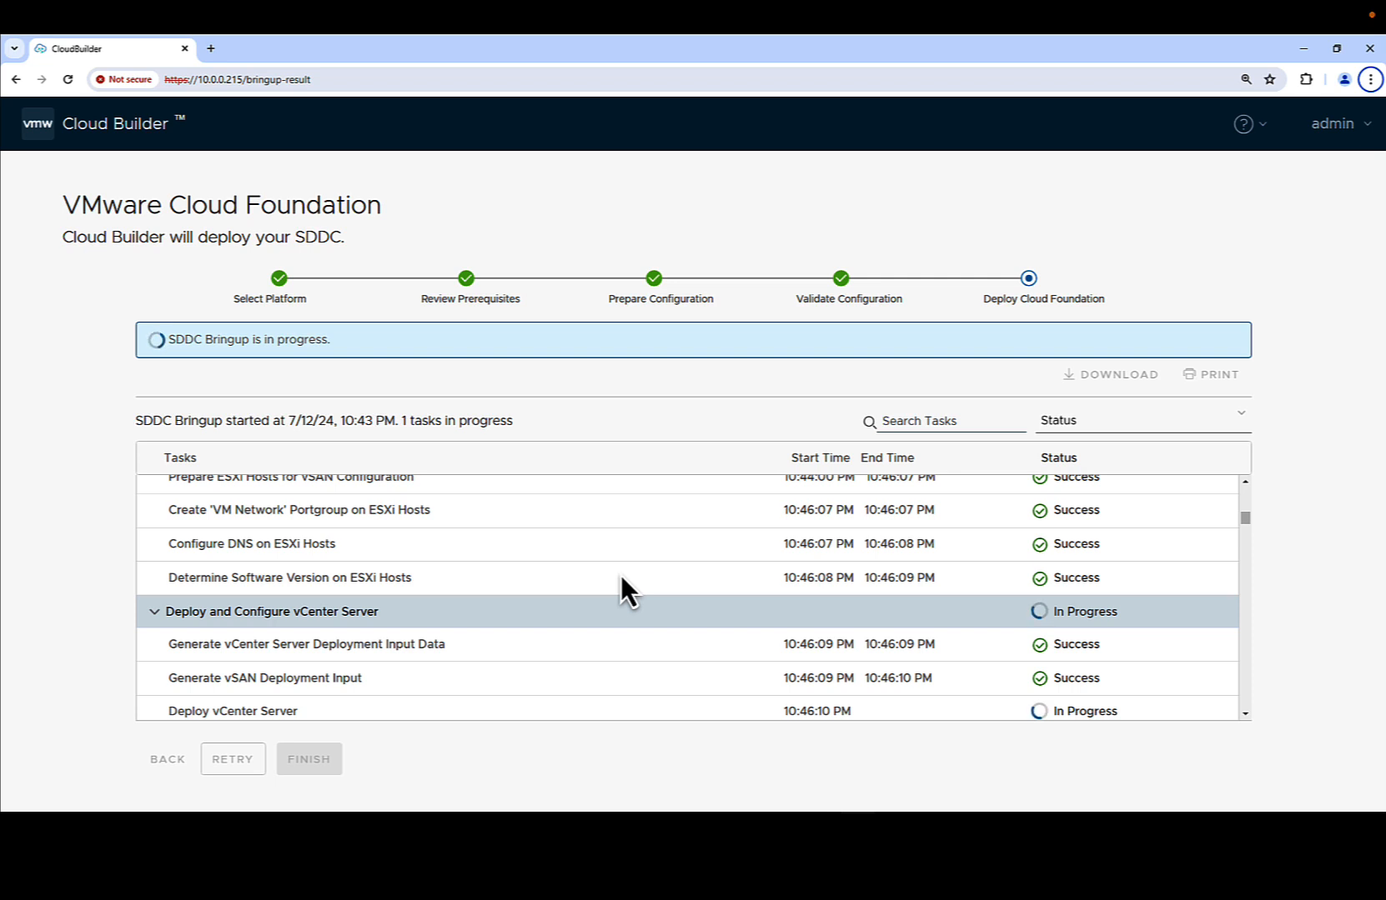
{"action": "scroll", "coordinate": [620, 574], "scroll_direction": "down", "scroll_amount": 1}
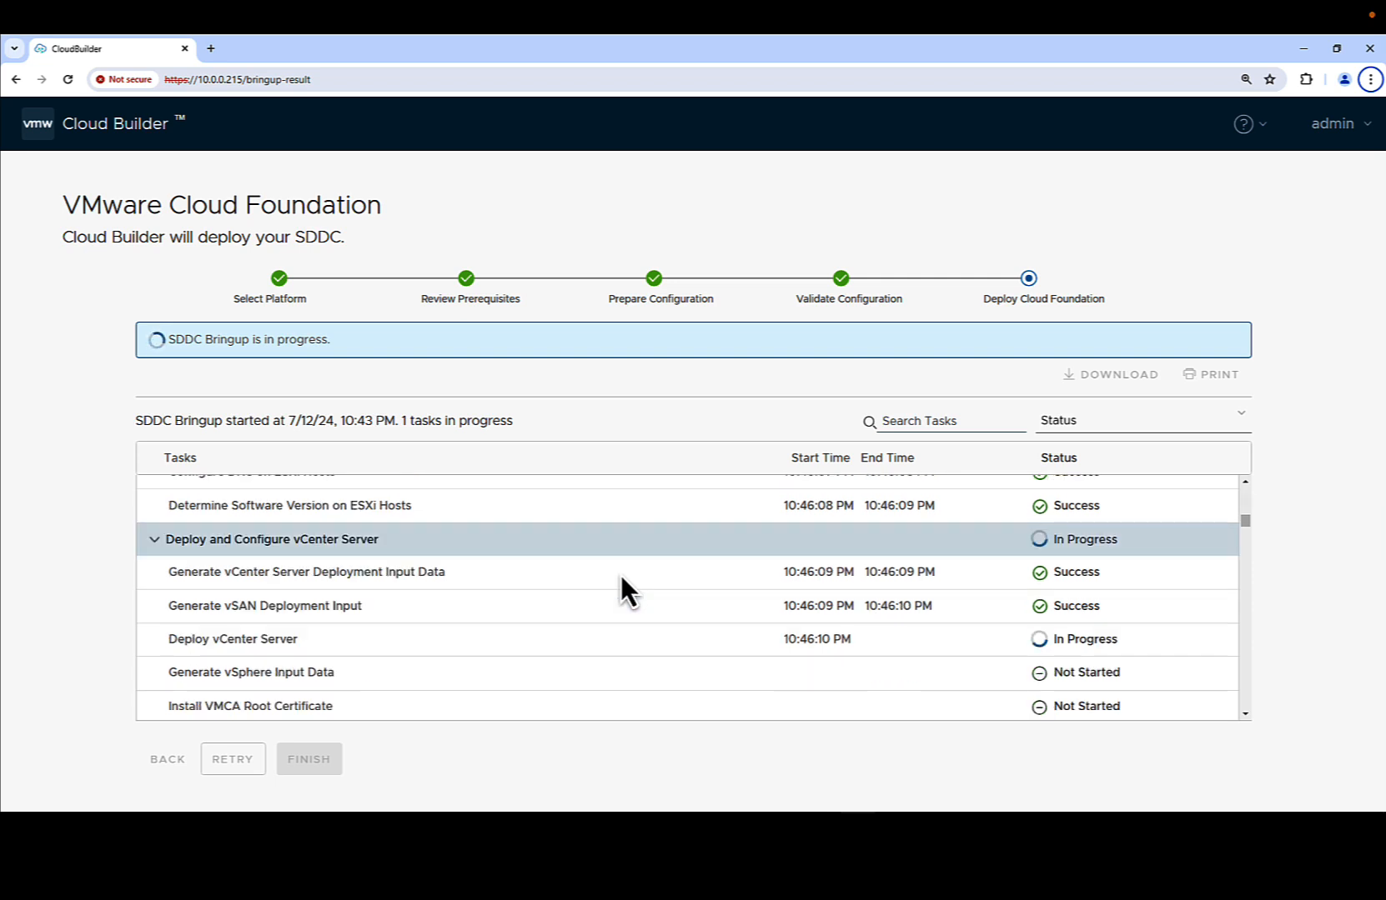
{"action": "scroll", "coordinate": [620, 574], "scroll_direction": "down", "scroll_amount": 1}
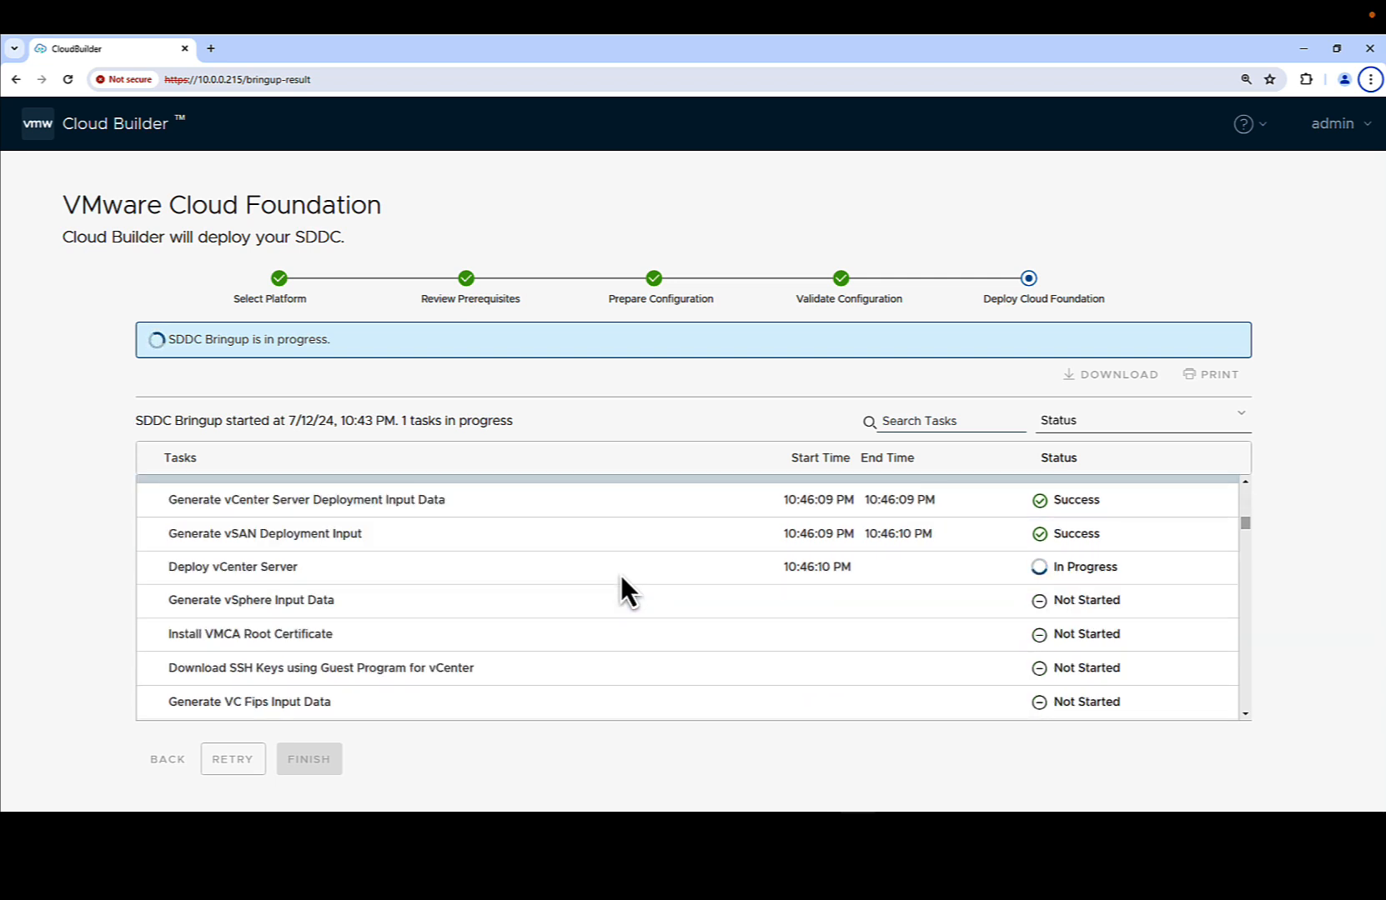
{"action": "scroll", "coordinate": [620, 574], "scroll_direction": "down", "scroll_amount": 1}
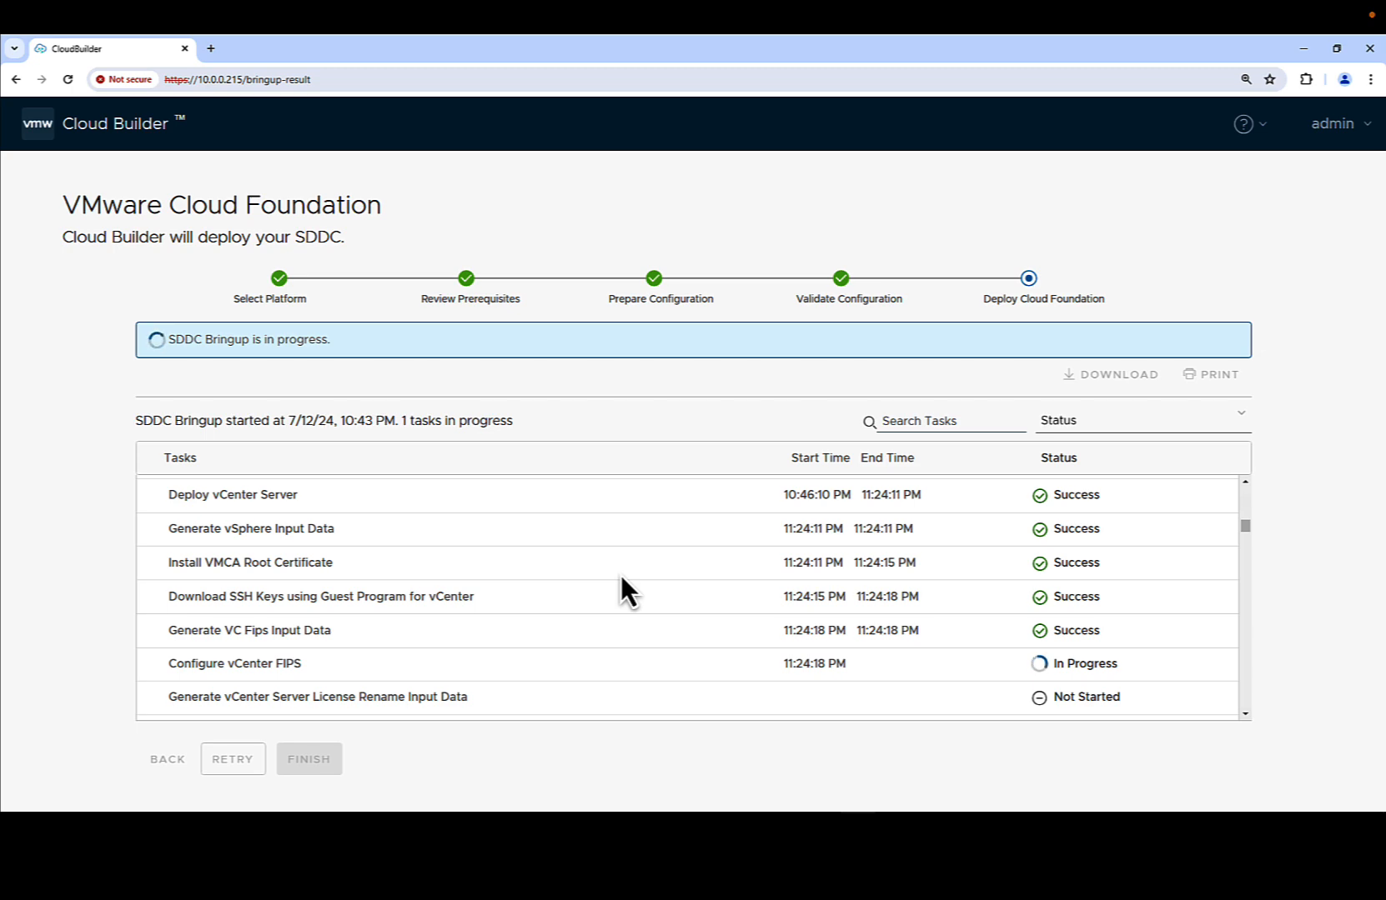
{"action": "scroll", "coordinate": [621, 574], "scroll_direction": "down", "scroll_amount": 1}
{"action": "scroll", "coordinate": [620, 574], "scroll_direction": "down", "scroll_amount": 4}
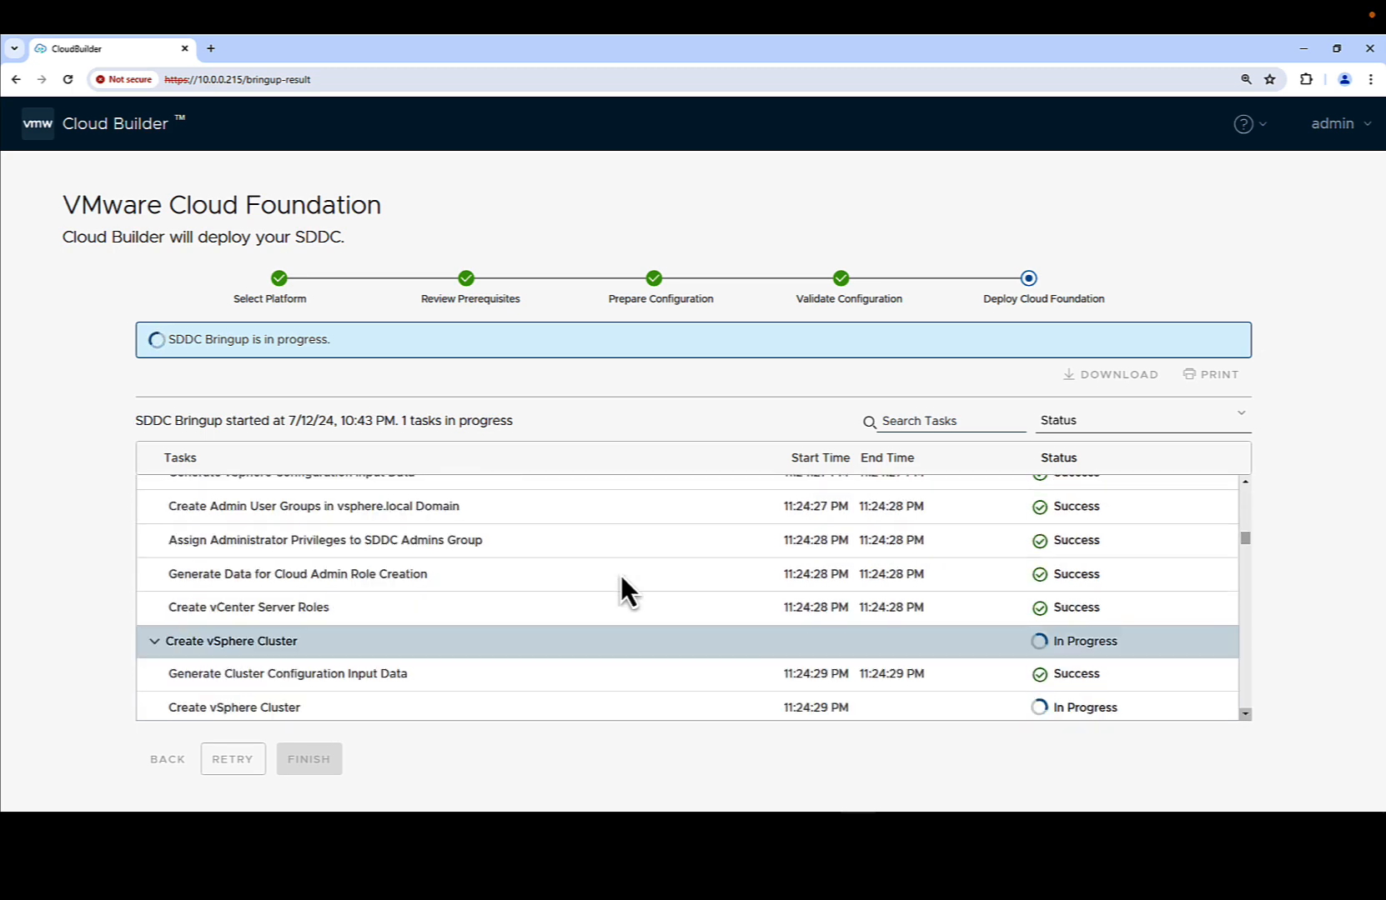
{"action": "scroll", "coordinate": [620, 575], "scroll_direction": "down", "scroll_amount": 2}
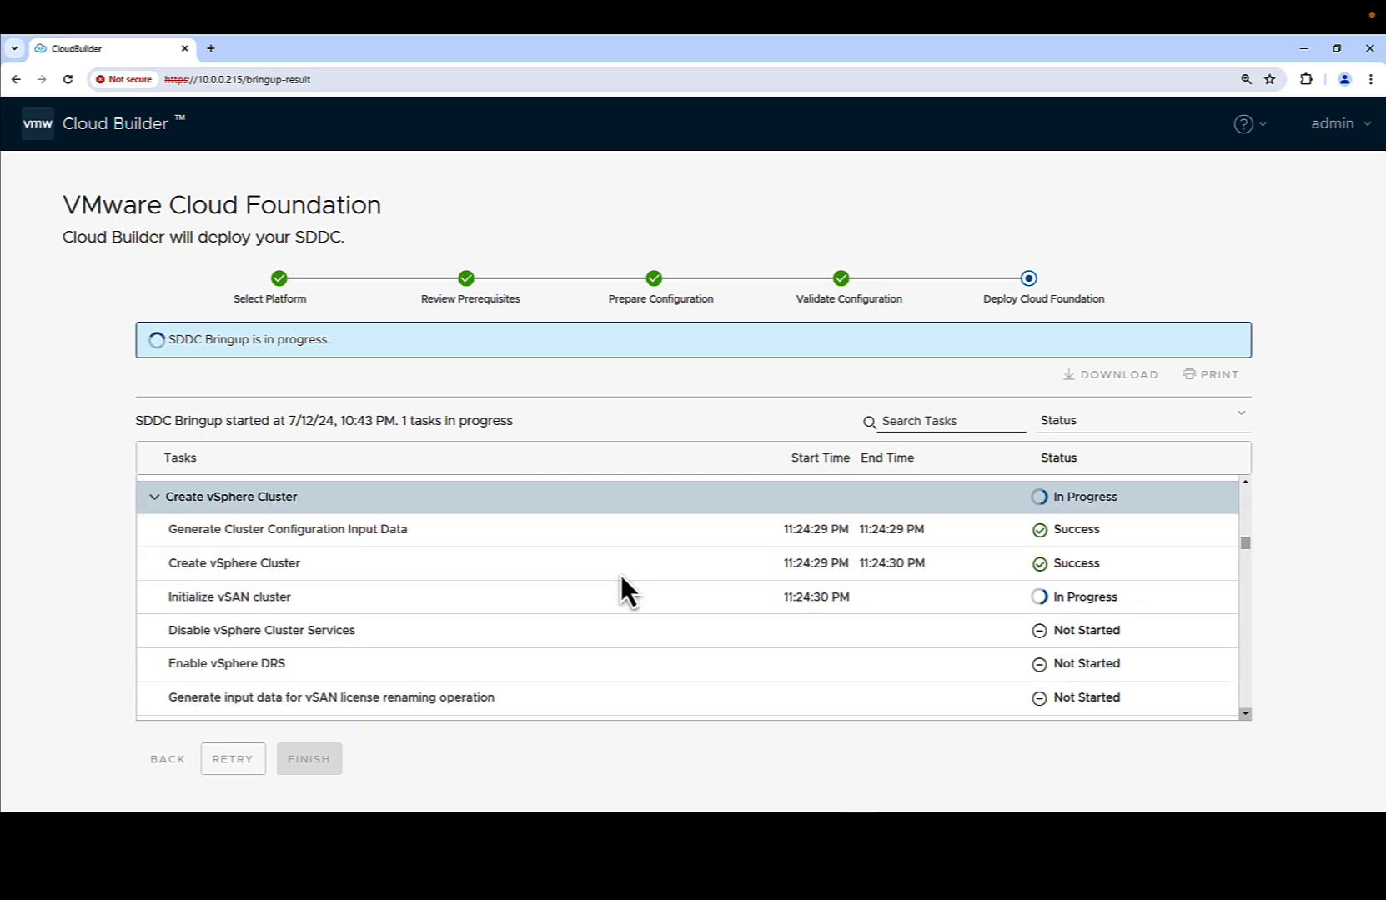
{"action": "scroll", "coordinate": [620, 574], "scroll_direction": "down", "scroll_amount": 3}
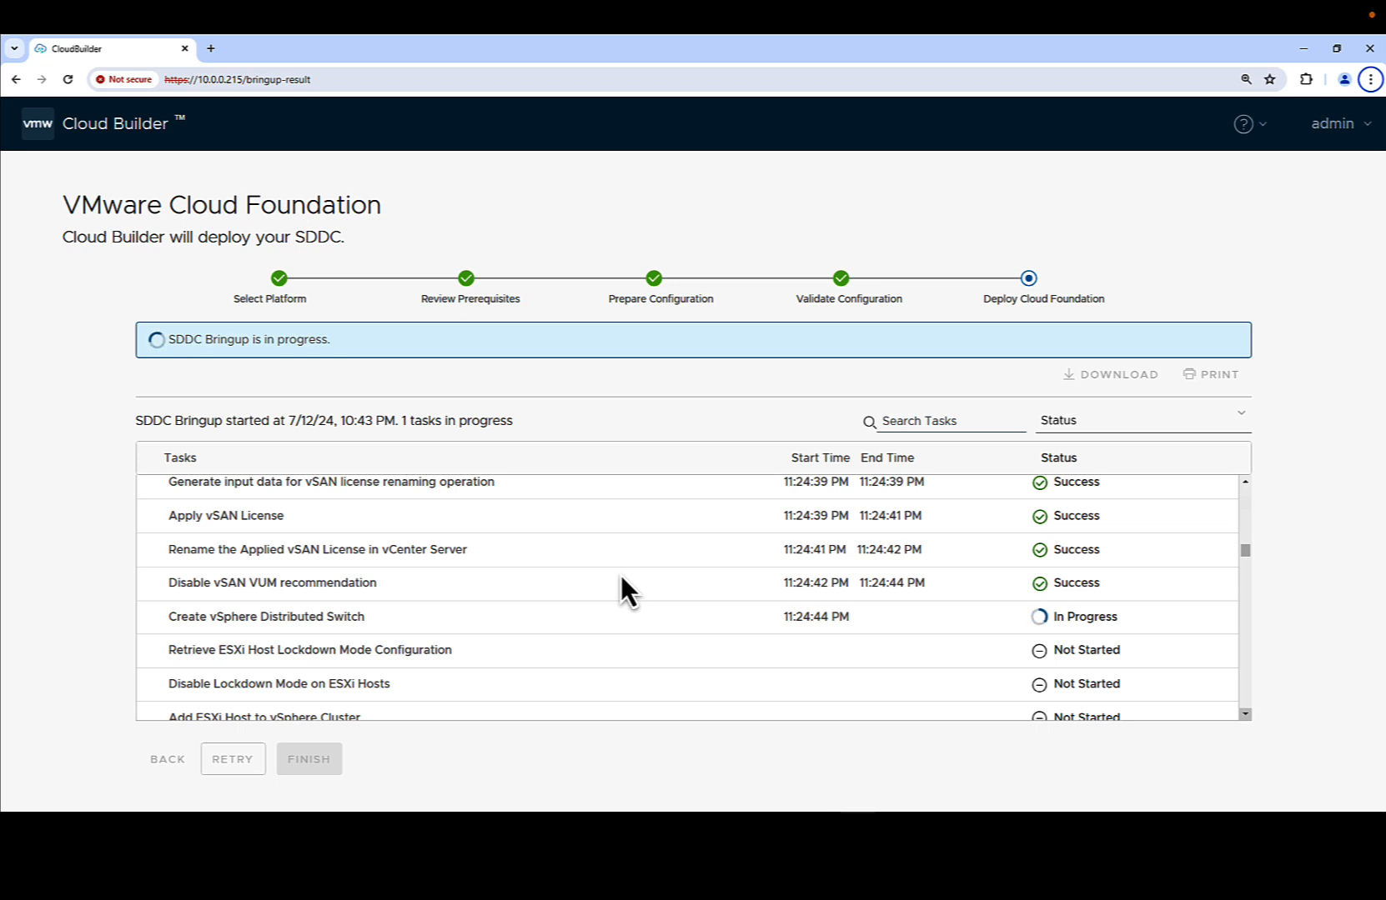
{"action": "scroll", "coordinate": [621, 575], "scroll_direction": "down", "scroll_amount": 1}
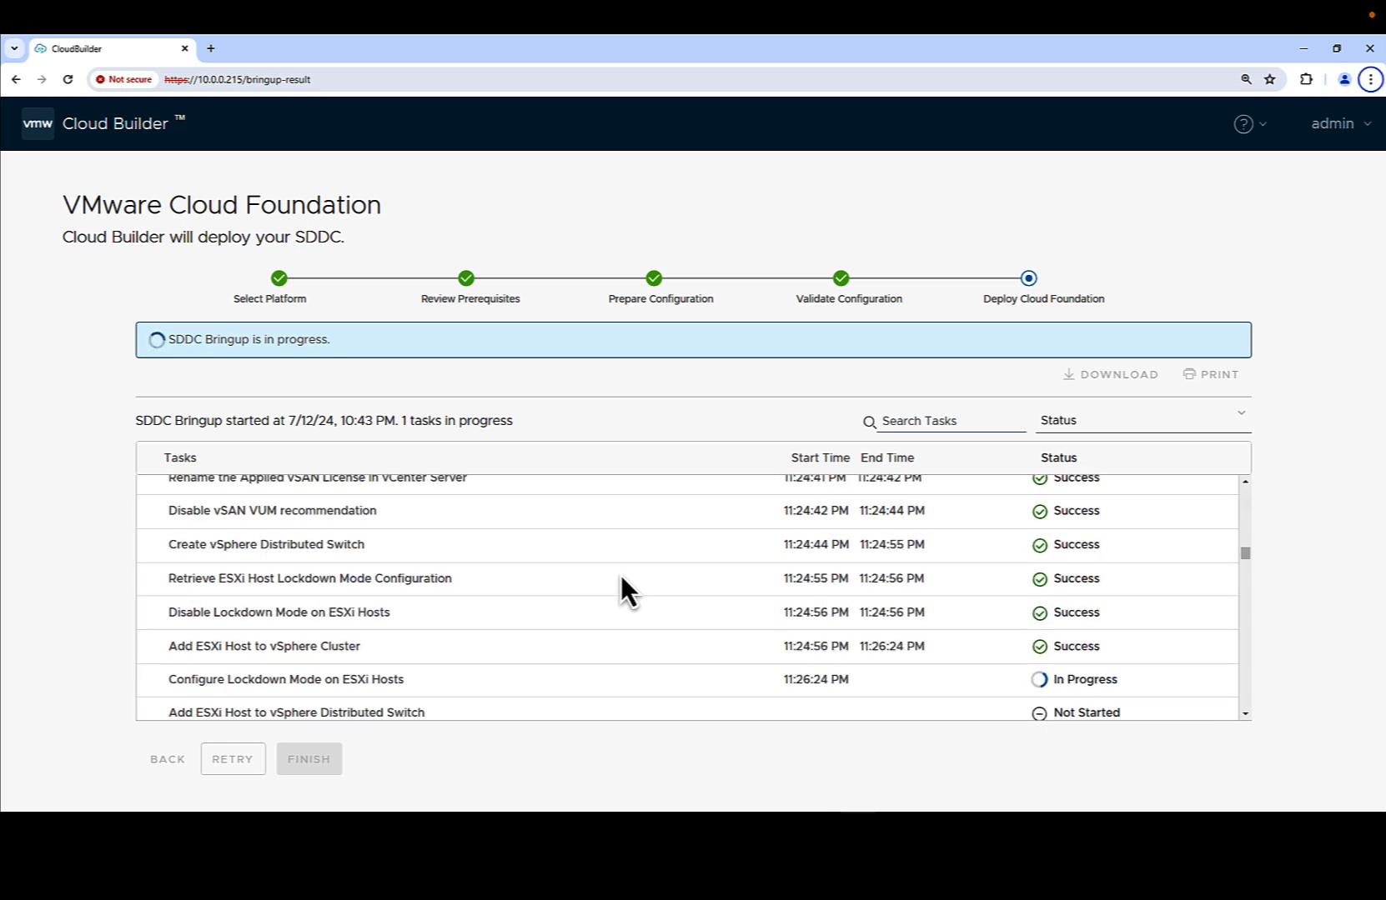
{"action": "scroll", "coordinate": [620, 575], "scroll_direction": "down", "scroll_amount": 2}
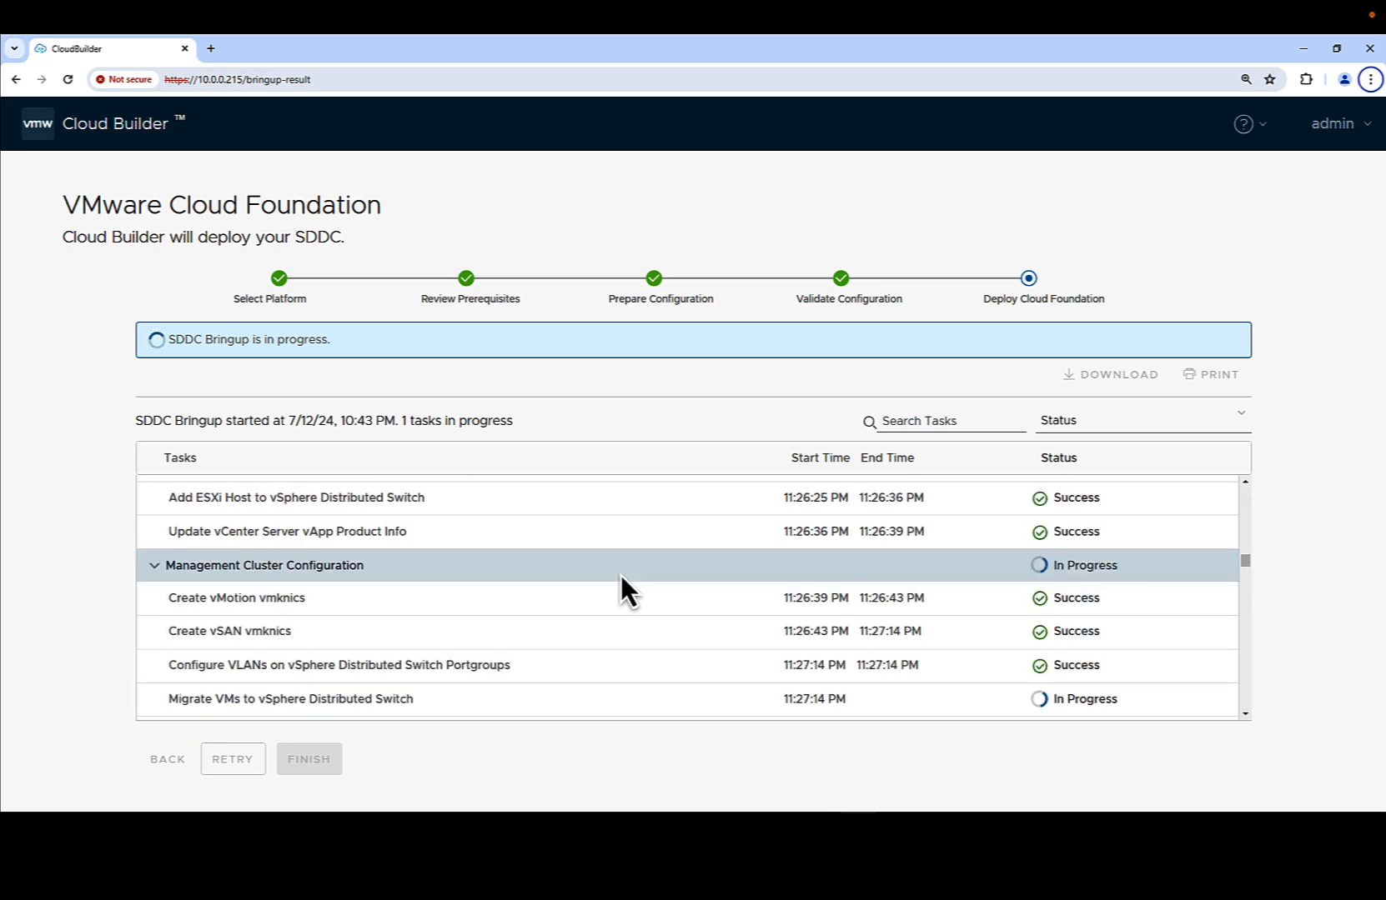
{"action": "scroll", "coordinate": [620, 575], "scroll_direction": "down", "scroll_amount": 2}
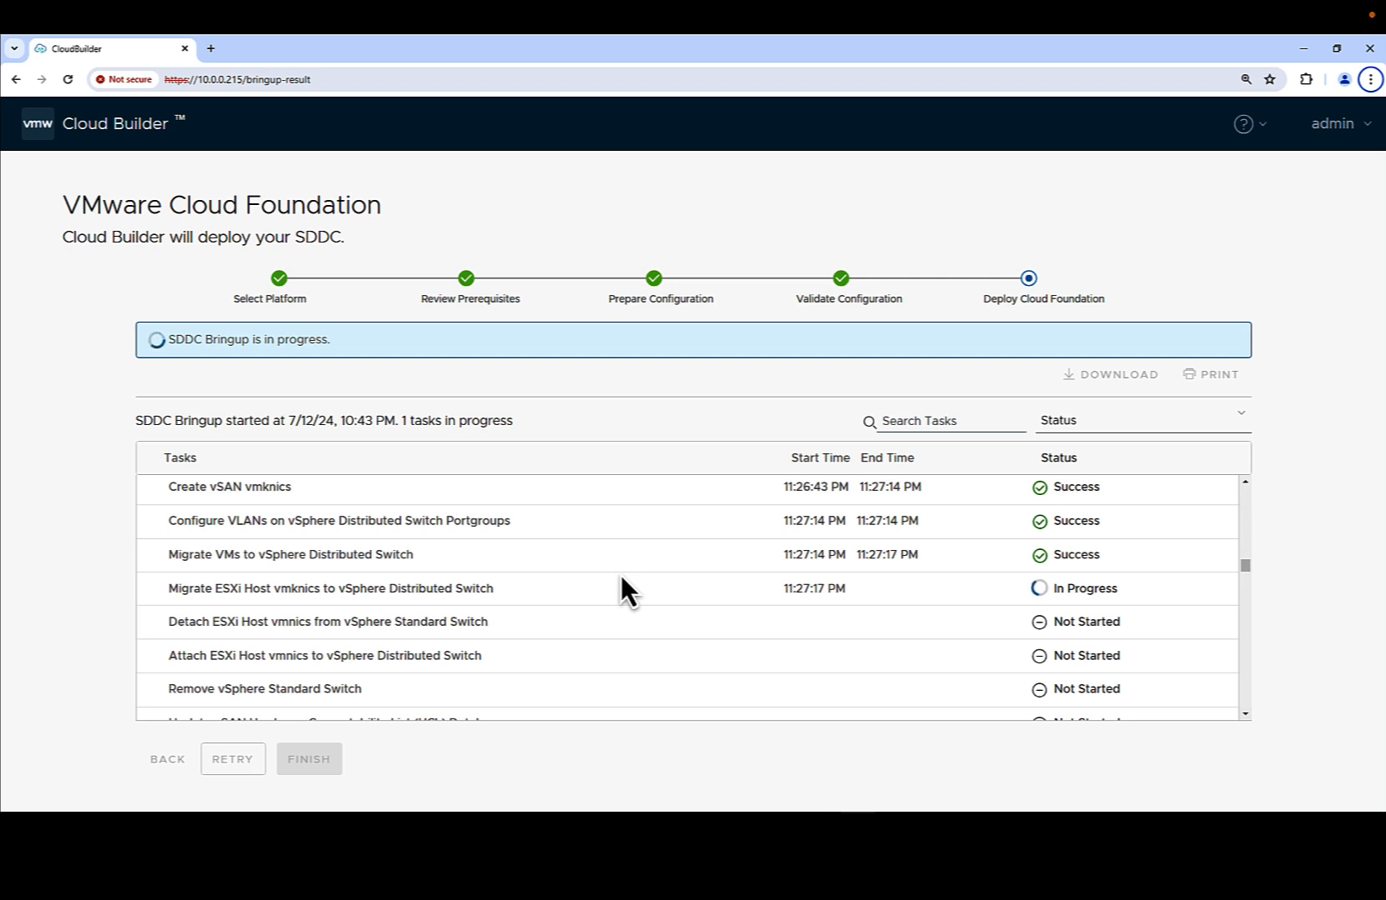
{"action": "scroll", "coordinate": [620, 574], "scroll_direction": "down", "scroll_amount": 2}
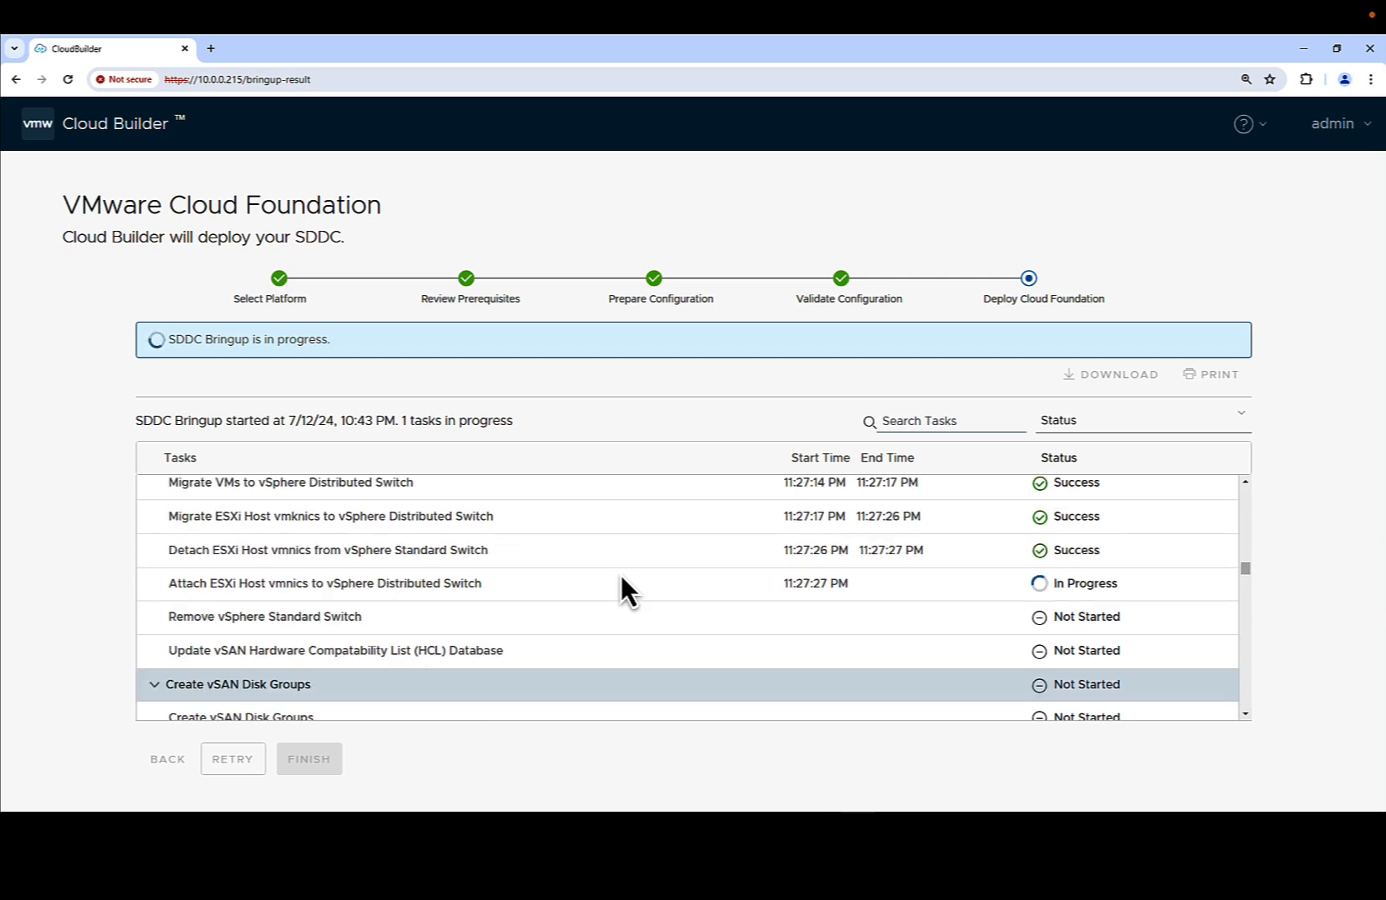
{"action": "scroll", "coordinate": [621, 574], "scroll_direction": "down", "scroll_amount": 2}
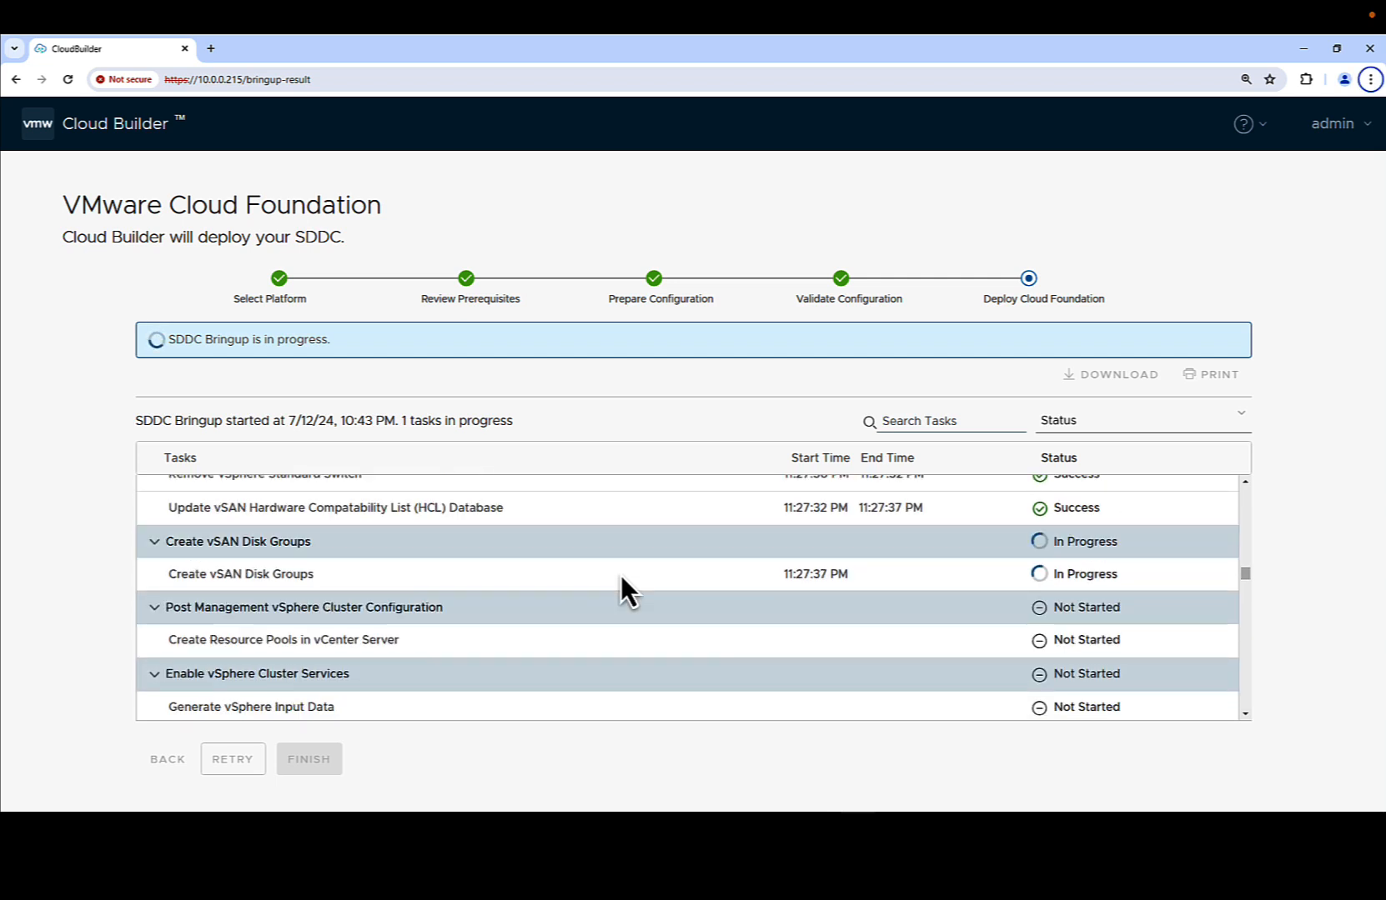
{"action": "scroll", "coordinate": [620, 574], "scroll_direction": "down", "scroll_amount": 1}
{"action": "scroll", "coordinate": [620, 575], "scroll_direction": "down", "scroll_amount": 3}
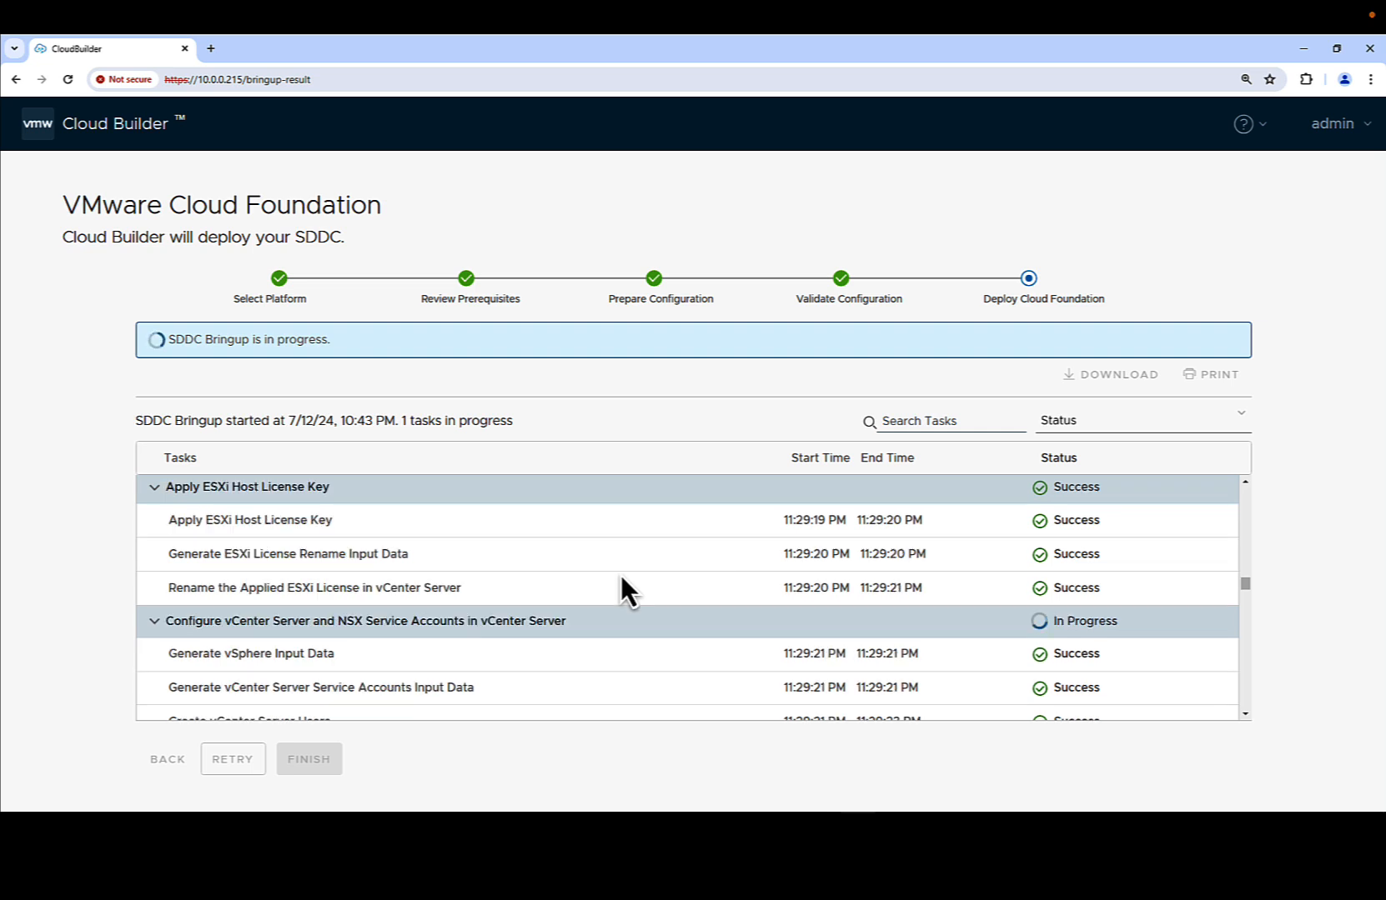
{"action": "scroll", "coordinate": [620, 575], "scroll_direction": "down", "scroll_amount": 1}
{"action": "scroll", "coordinate": [620, 574], "scroll_direction": "down", "scroll_amount": 1}
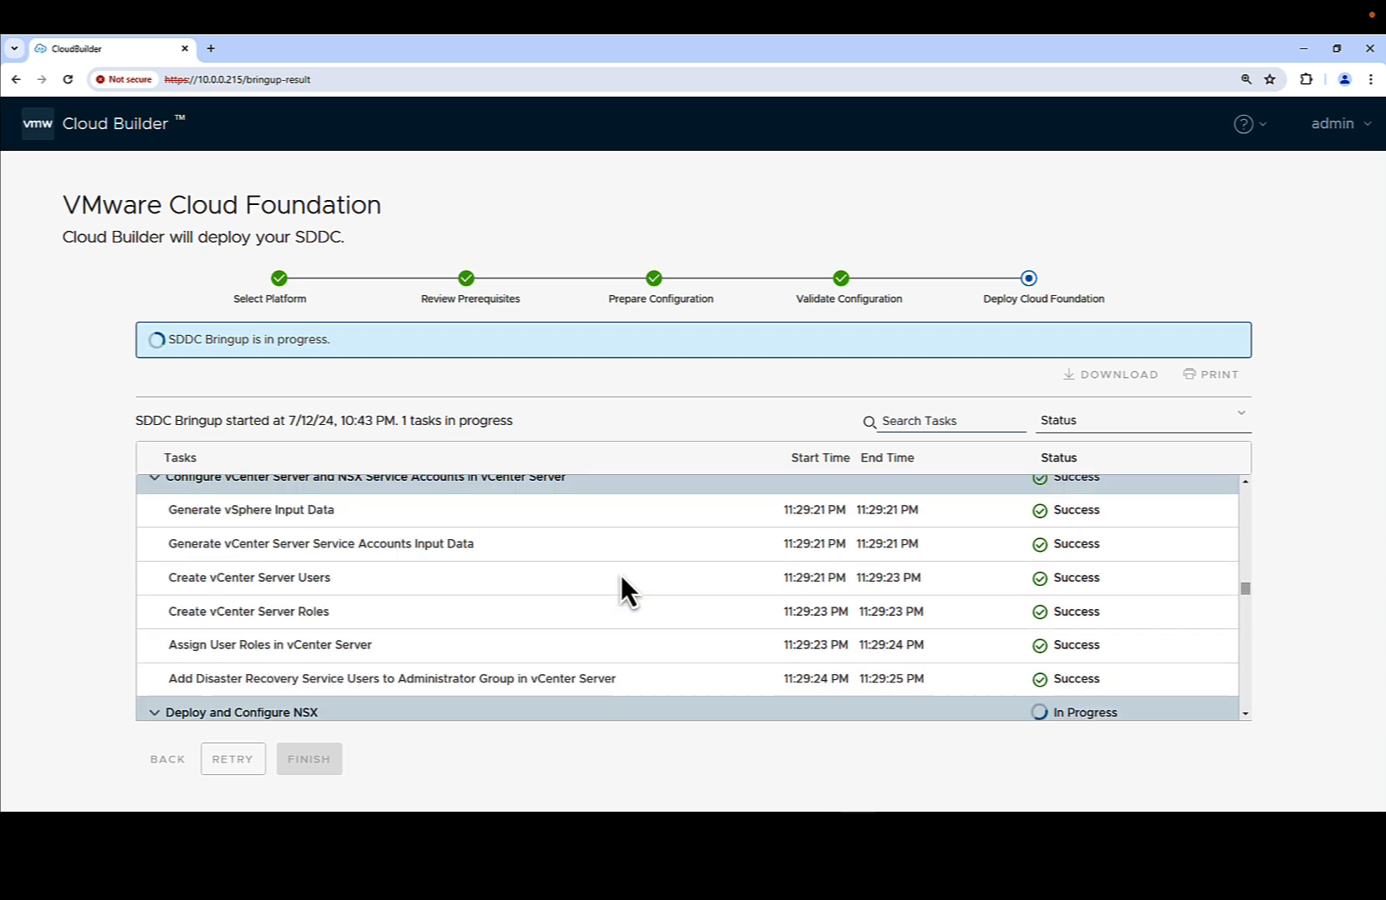
{"action": "scroll", "coordinate": [621, 574], "scroll_direction": "down", "scroll_amount": 1}
{"action": "scroll", "coordinate": [620, 574], "scroll_direction": "down", "scroll_amount": 1}
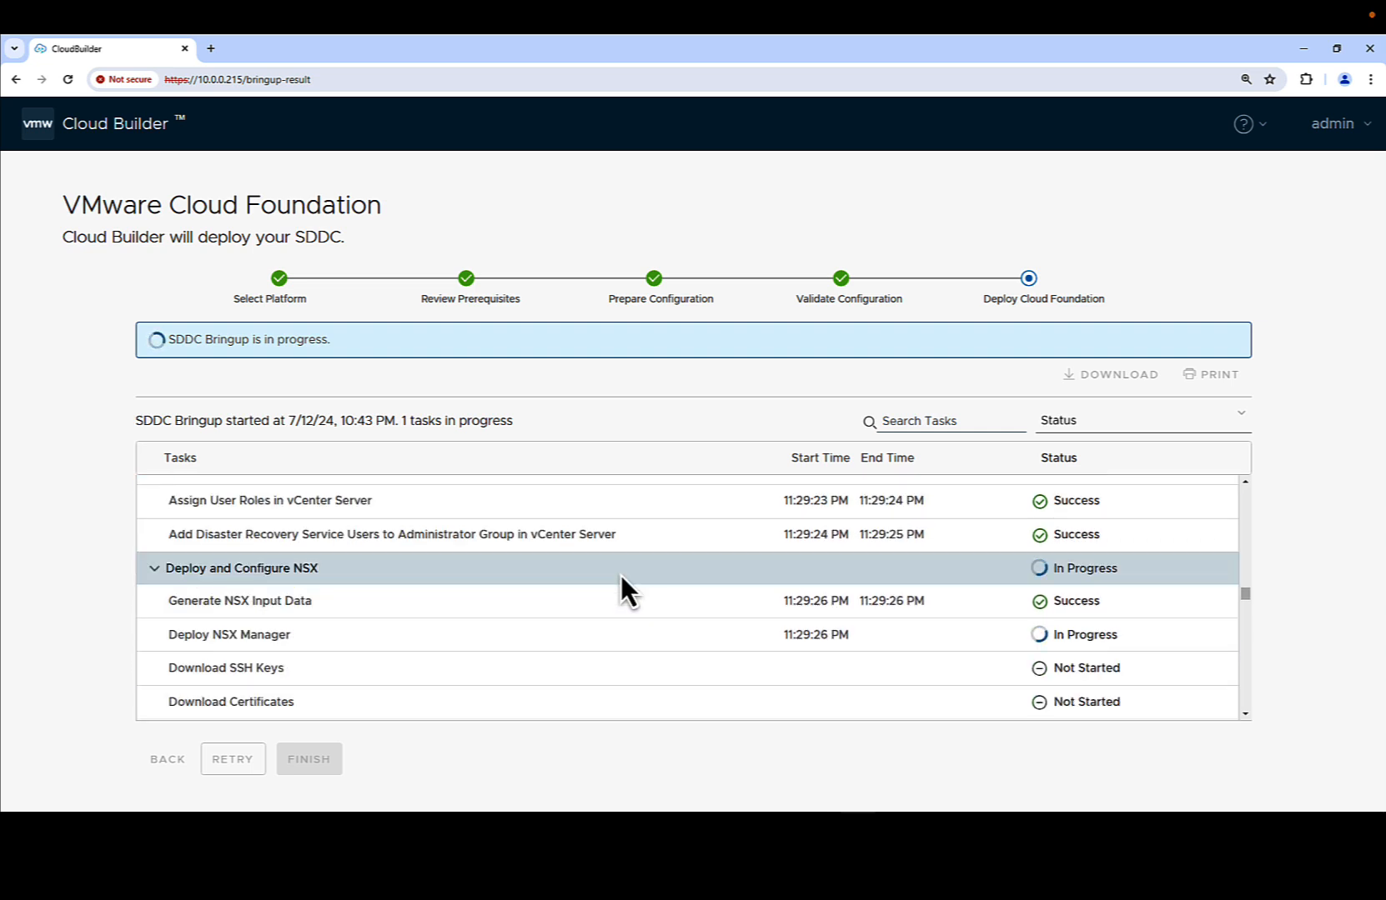
{"action": "scroll", "coordinate": [620, 574], "scroll_direction": "down", "scroll_amount": 1}
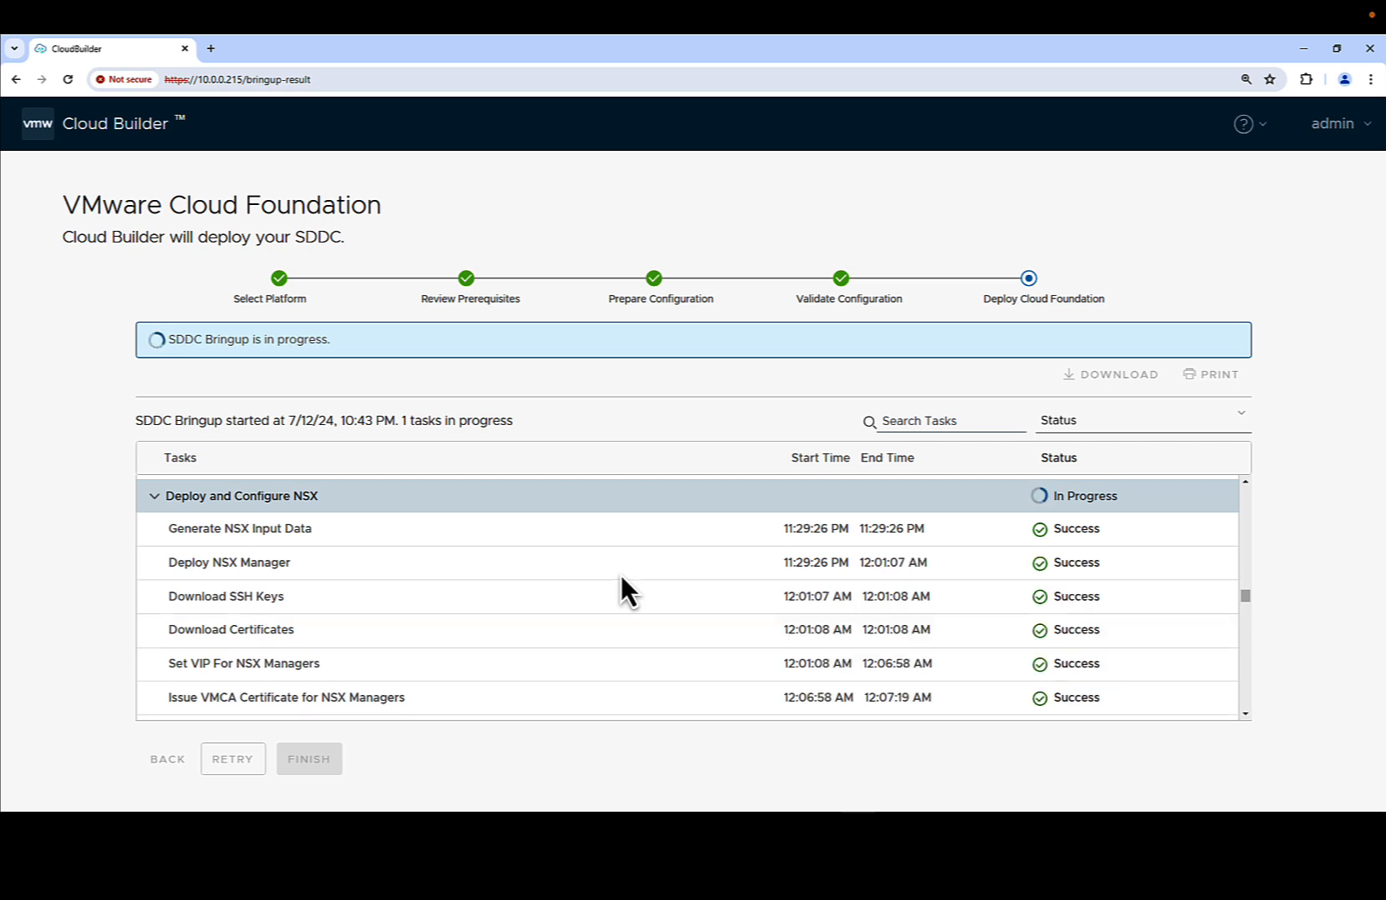
{"action": "scroll", "coordinate": [620, 574], "scroll_direction": "down", "scroll_amount": 3}
- Finish the completed bringup and launch SDDC Manager from the deployment-complete dialog
{"action": "scroll", "coordinate": [620, 592], "scroll_direction": "down", "scroll_amount": 1}
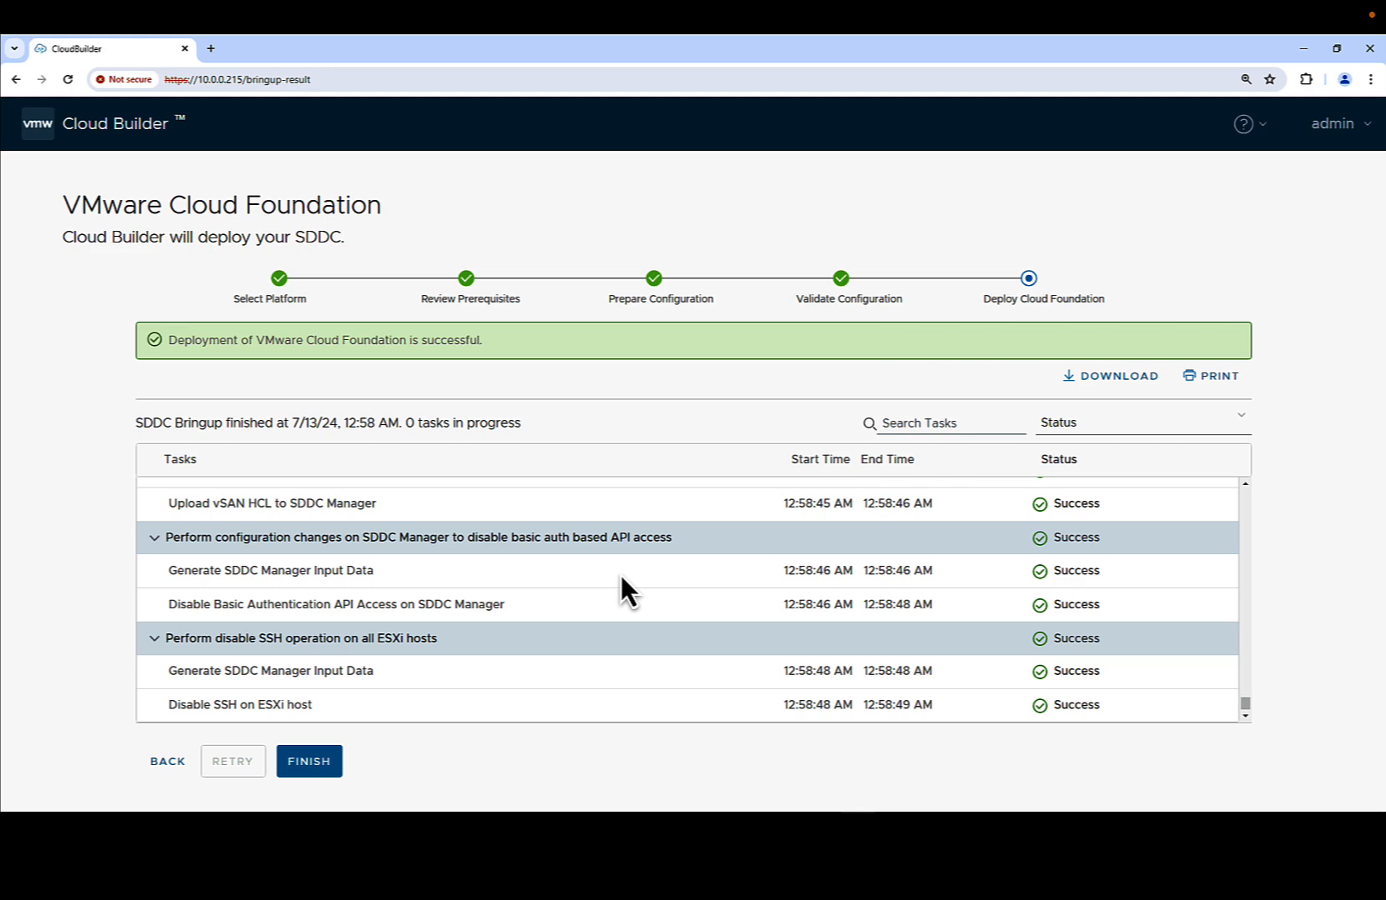
{"action": "left_click", "coordinate": [313, 763]}
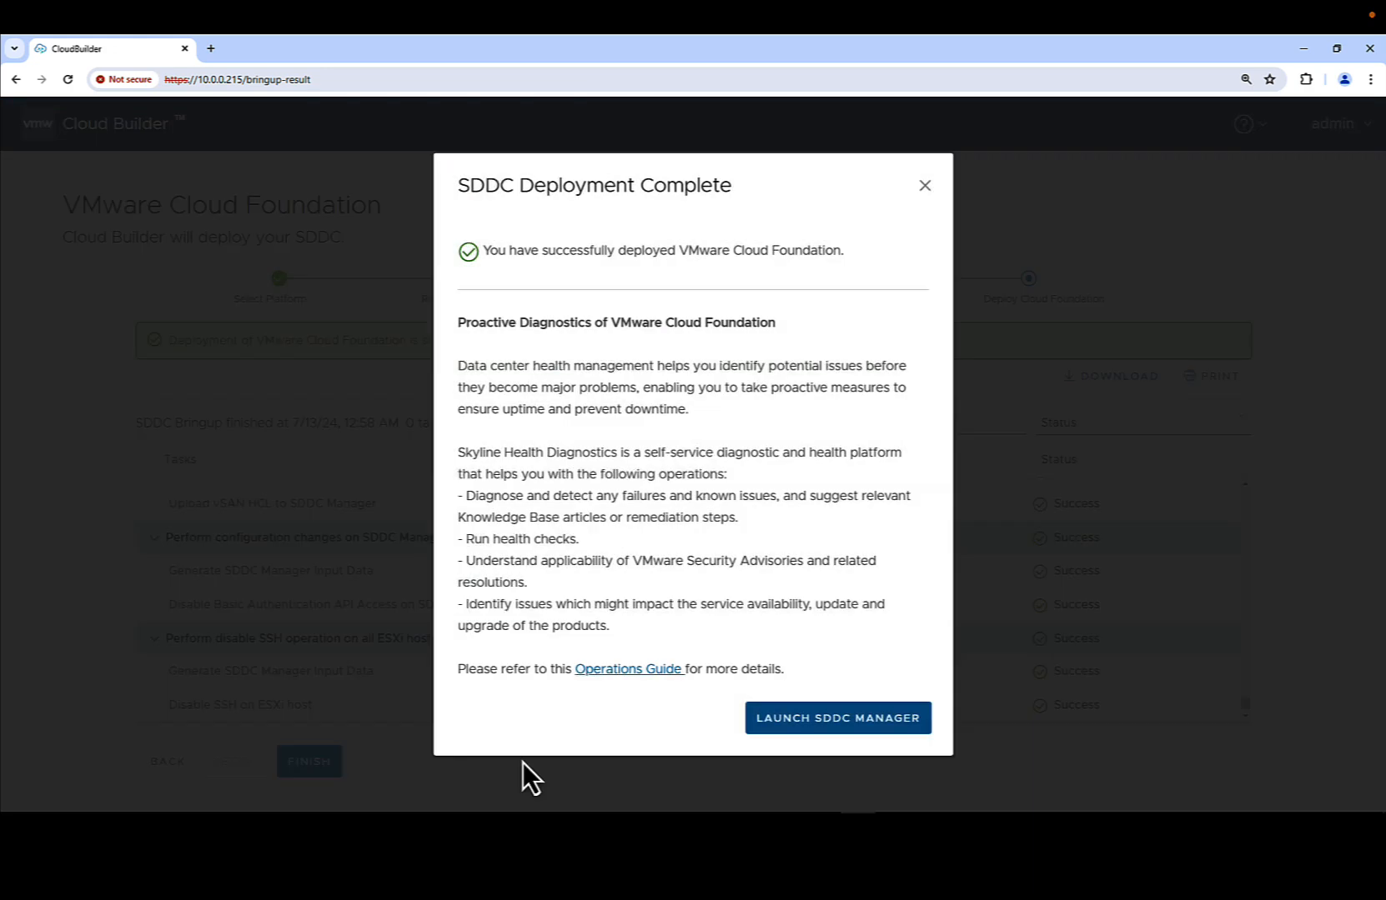
{"action": "left_click", "coordinate": [830, 717]}
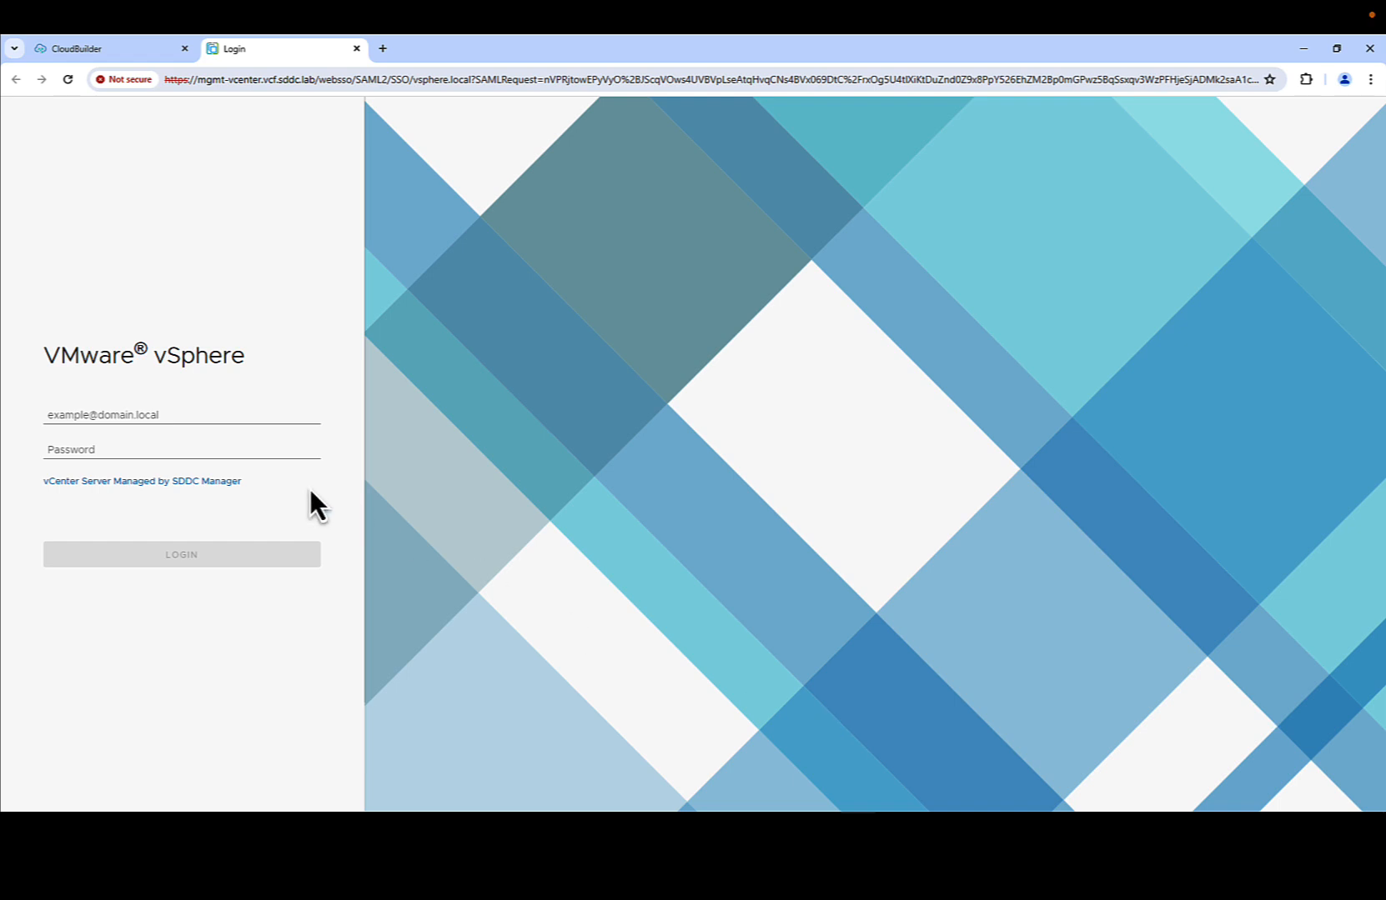
- Log in to vSphere SSO with the administrator user name and password
{"action": "left_click", "coordinate": [227, 414]}
{"action": "type", "text": "administra"}
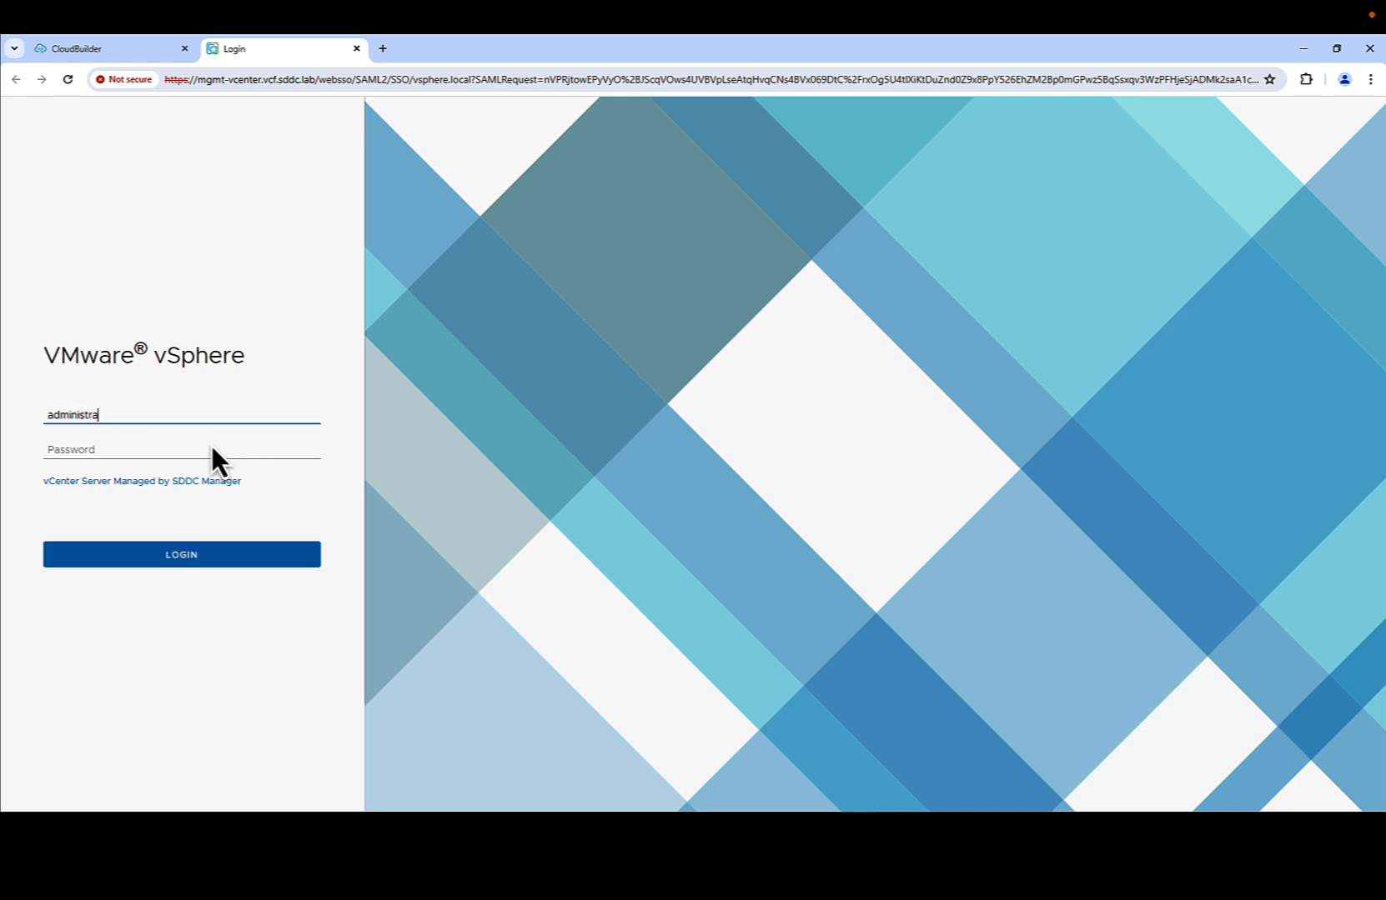
{"action": "type", "text": "tor@vsphere.local"}
{"action": "key", "text": "Tab"}
{"action": "type", "text": "VMware123!123"}
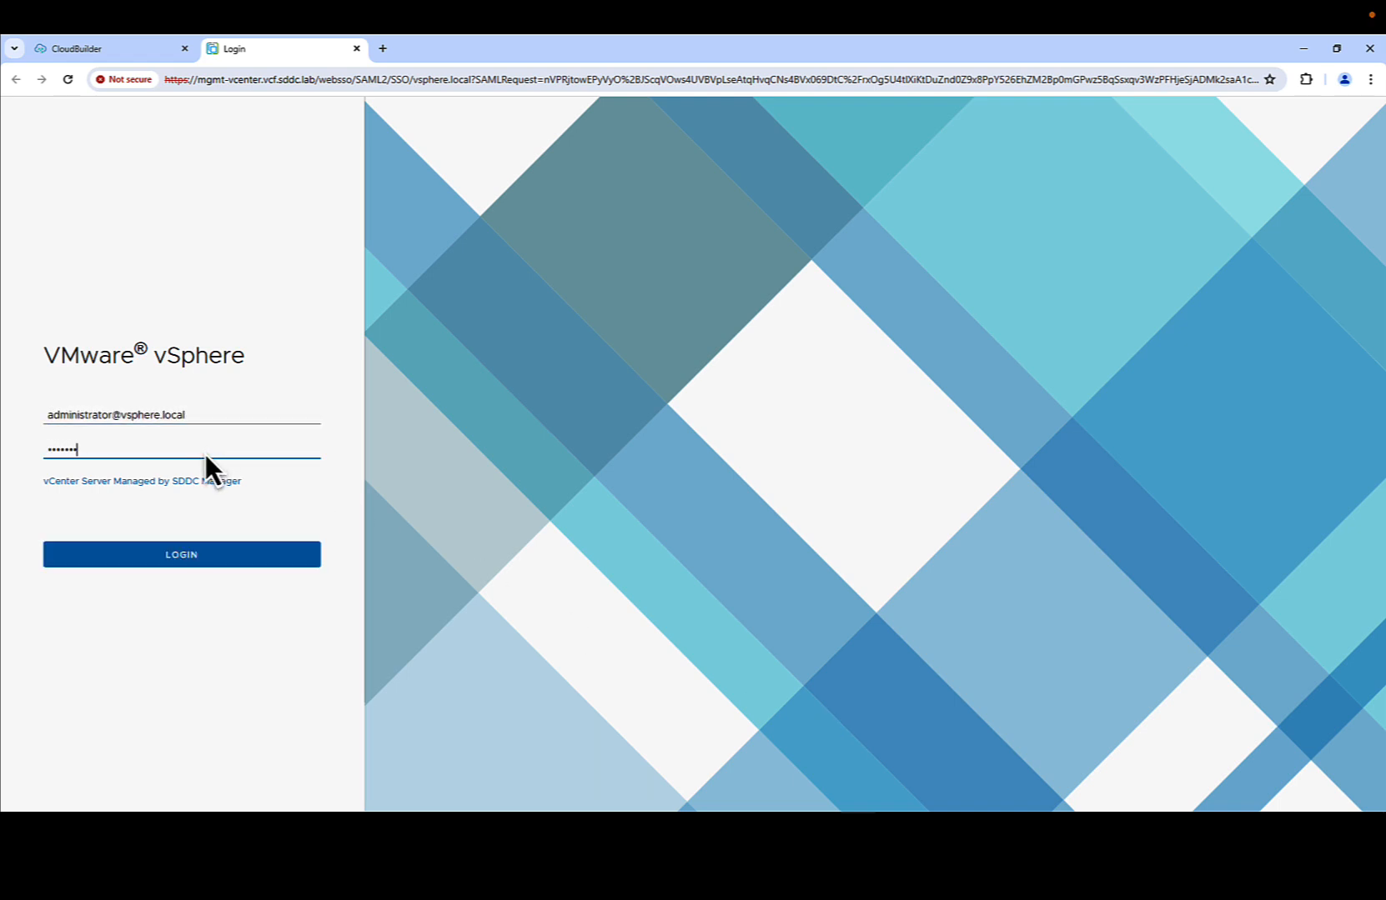
{"action": "type", "text": "are123!"}
{"action": "left_click", "coordinate": [176, 555]}
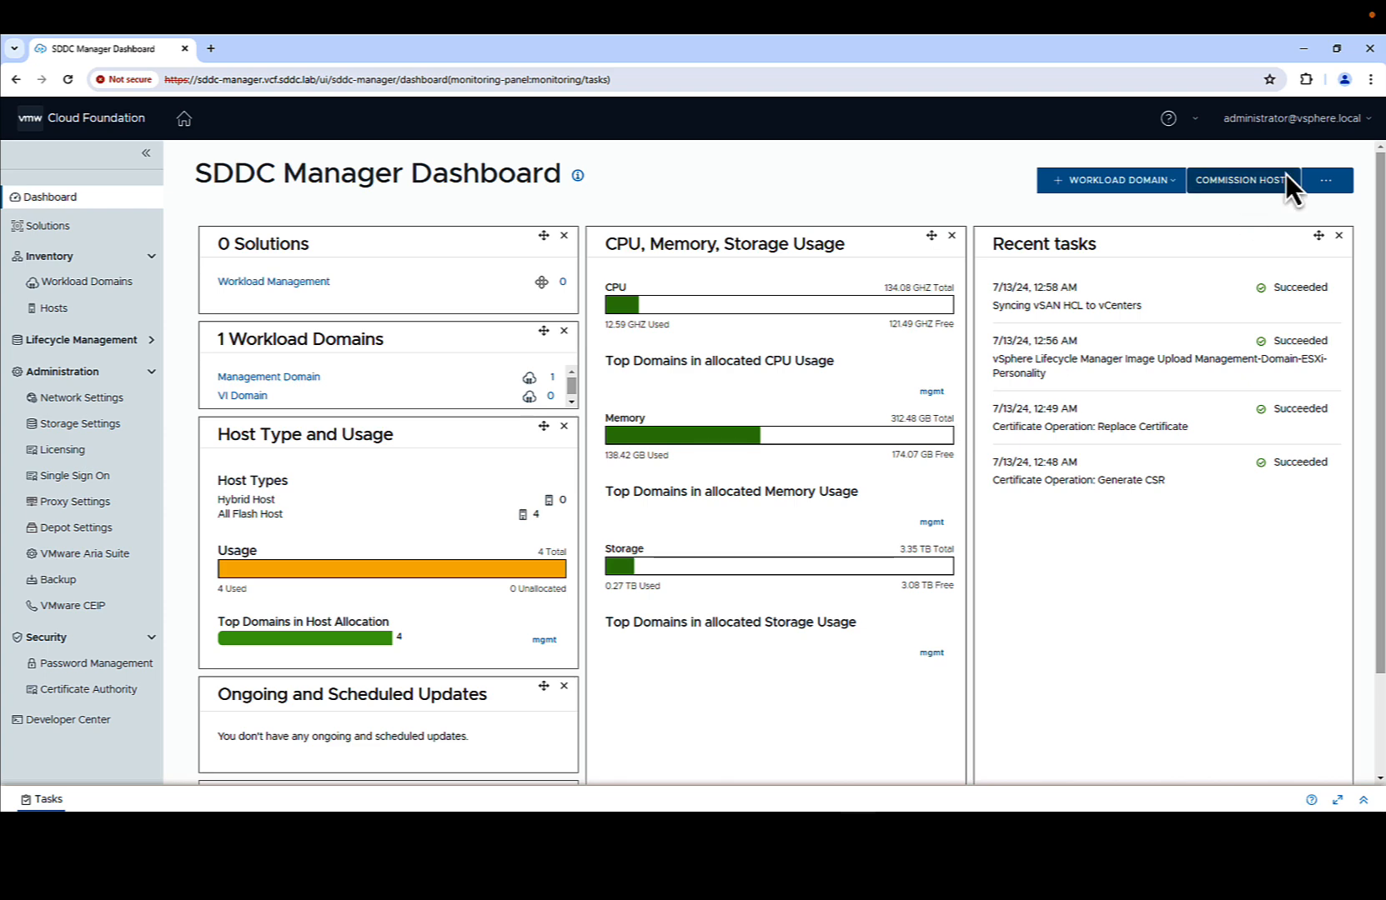
- Start host commissioning with all checklist prerequisites confirmed
{"action": "left_click", "coordinate": [1265, 178]}
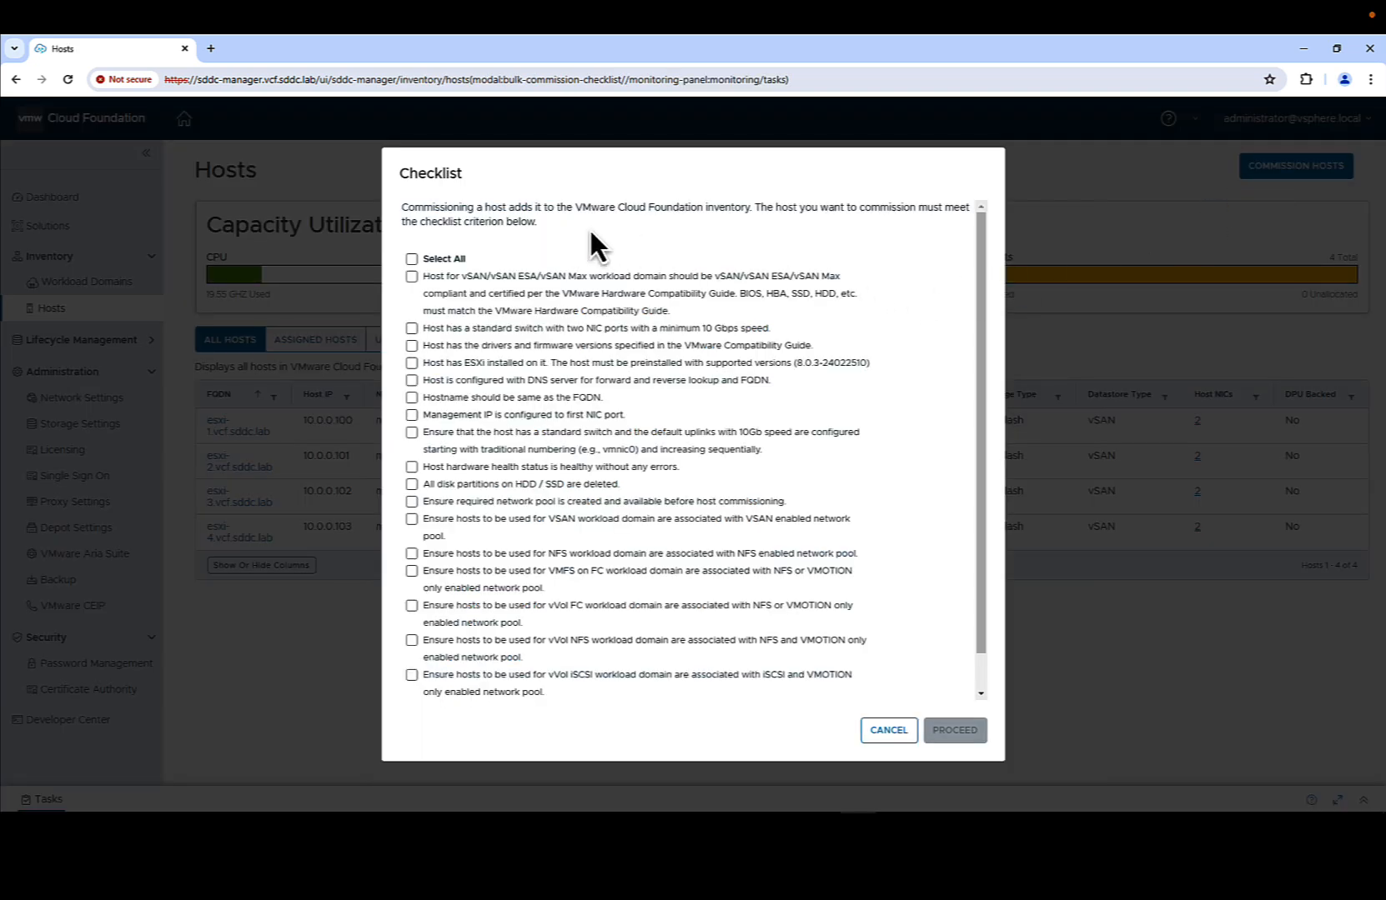
{"action": "left_click", "coordinate": [410, 258]}
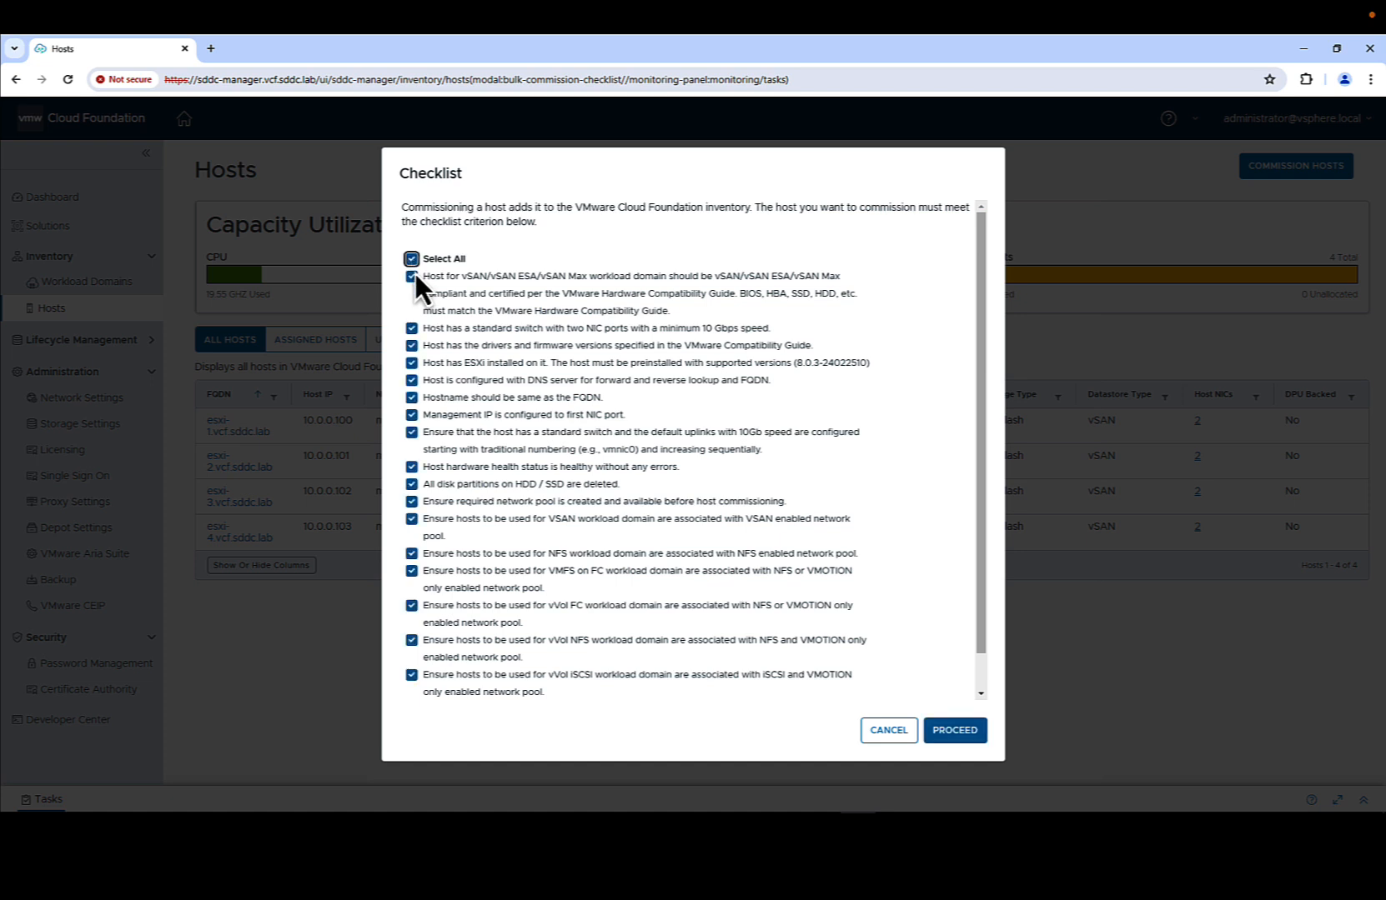
{"action": "left_click", "coordinate": [964, 733]}
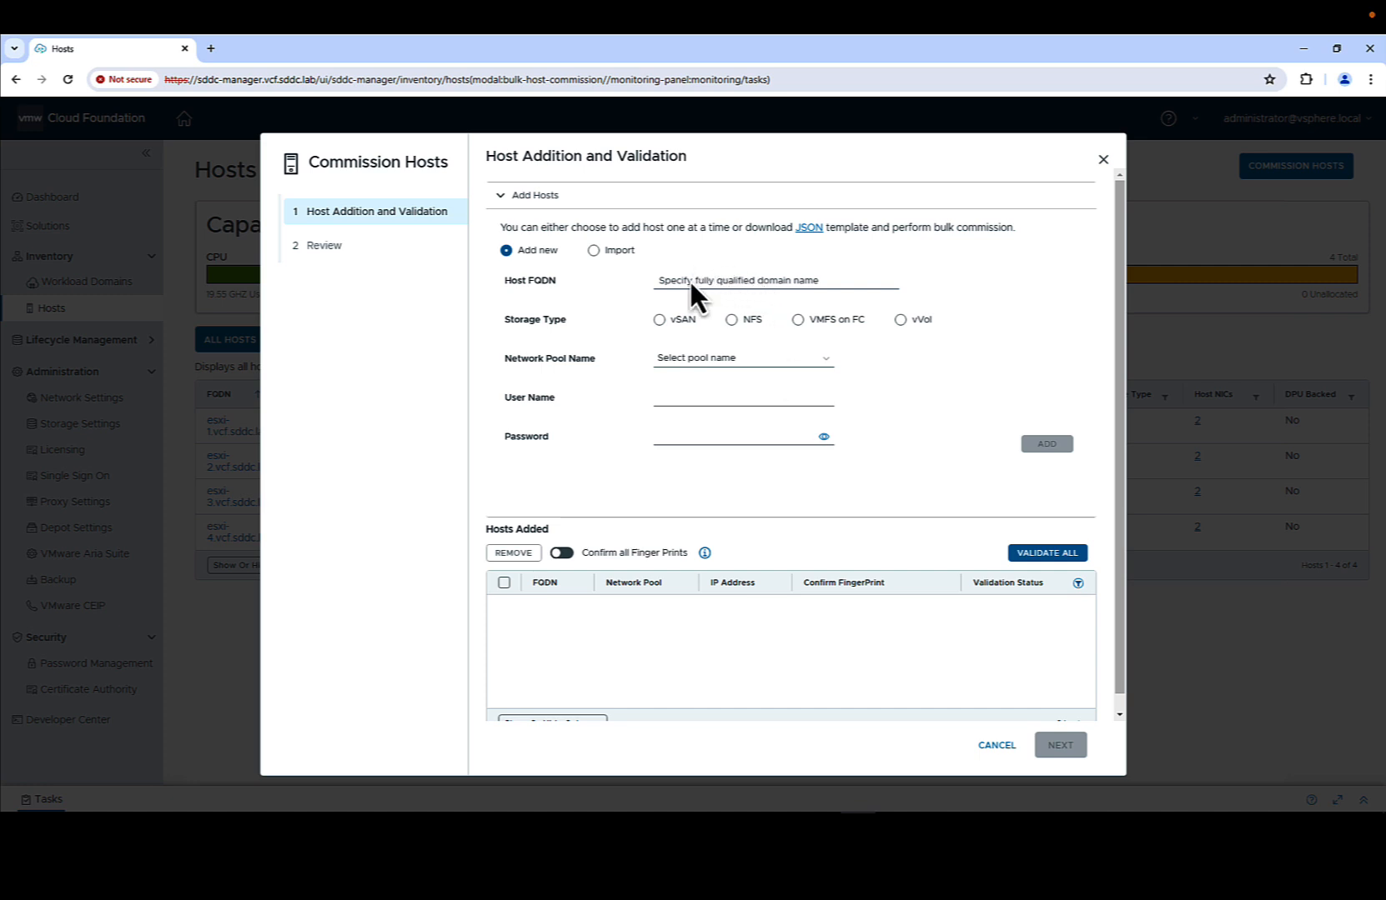
- Import hosts from Add-Host-16.json, validate them all, and commission the twelve hosts
{"action": "left_click", "coordinate": [594, 248]}
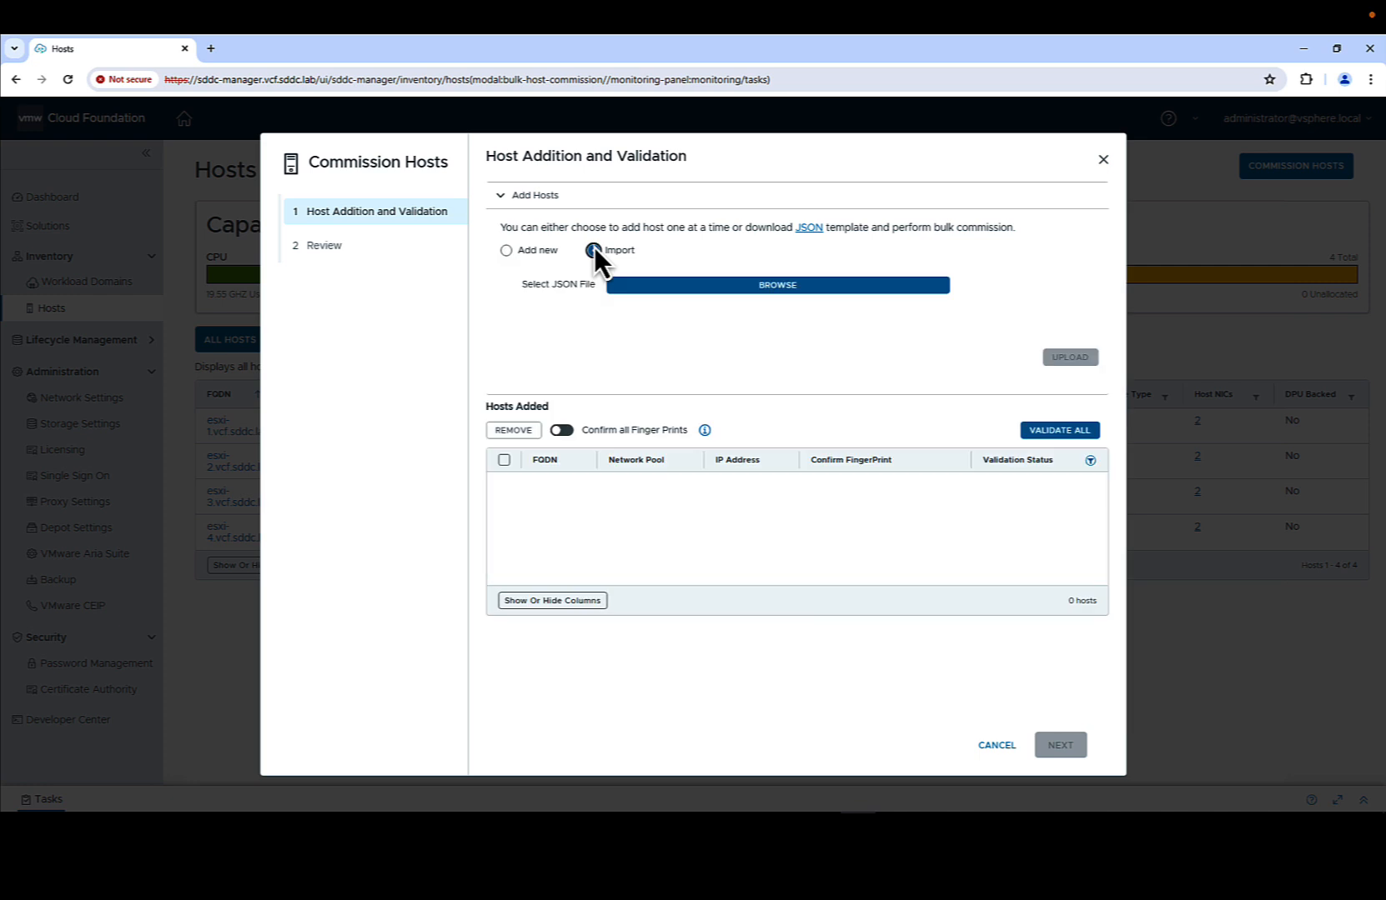
{"action": "left_click", "coordinate": [679, 287]}
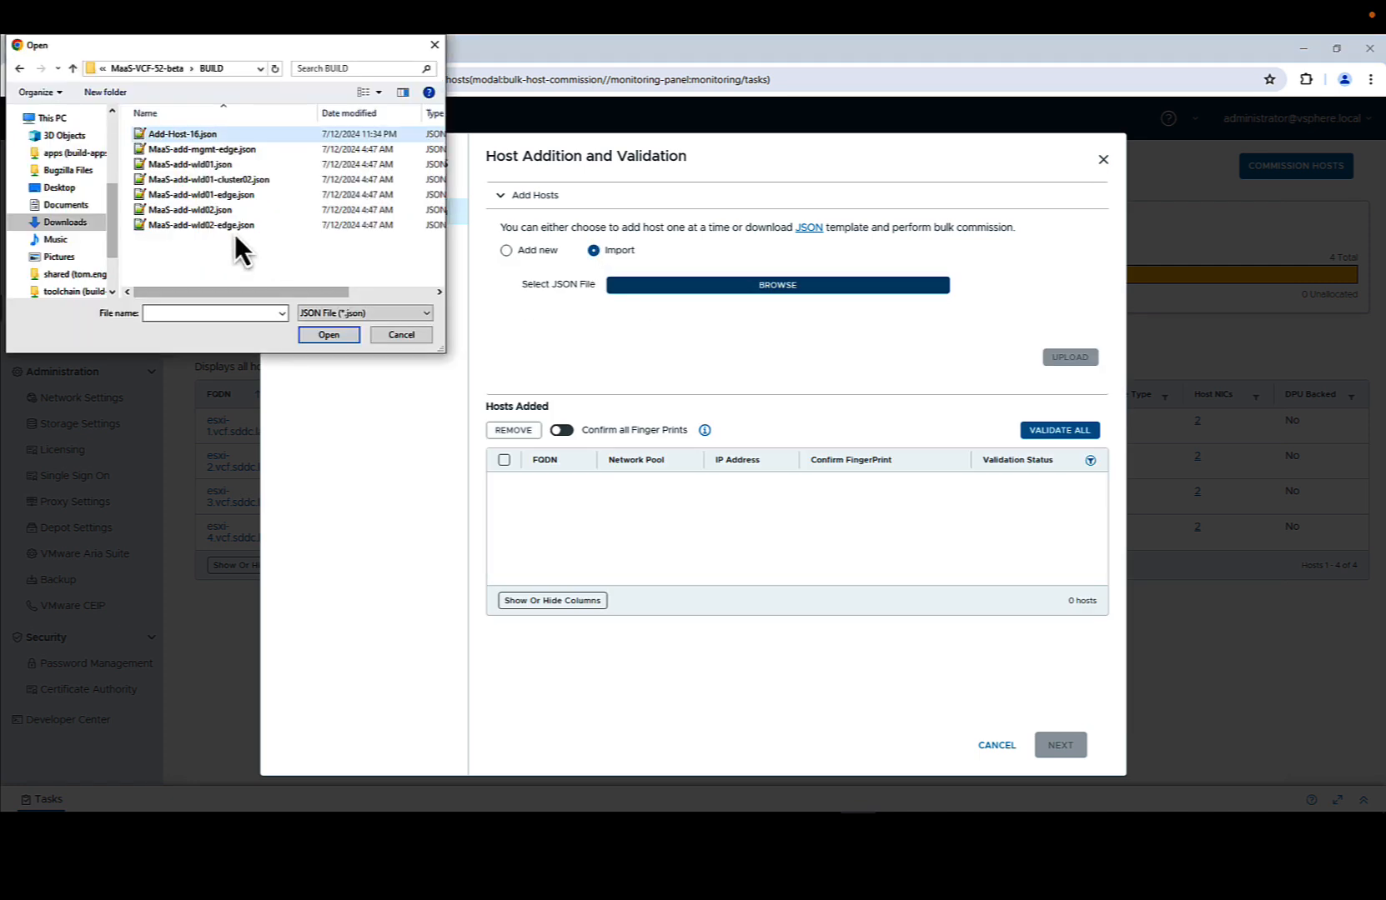
{"action": "left_click", "coordinate": [227, 133]}
{"action": "left_click", "coordinate": [325, 335]}
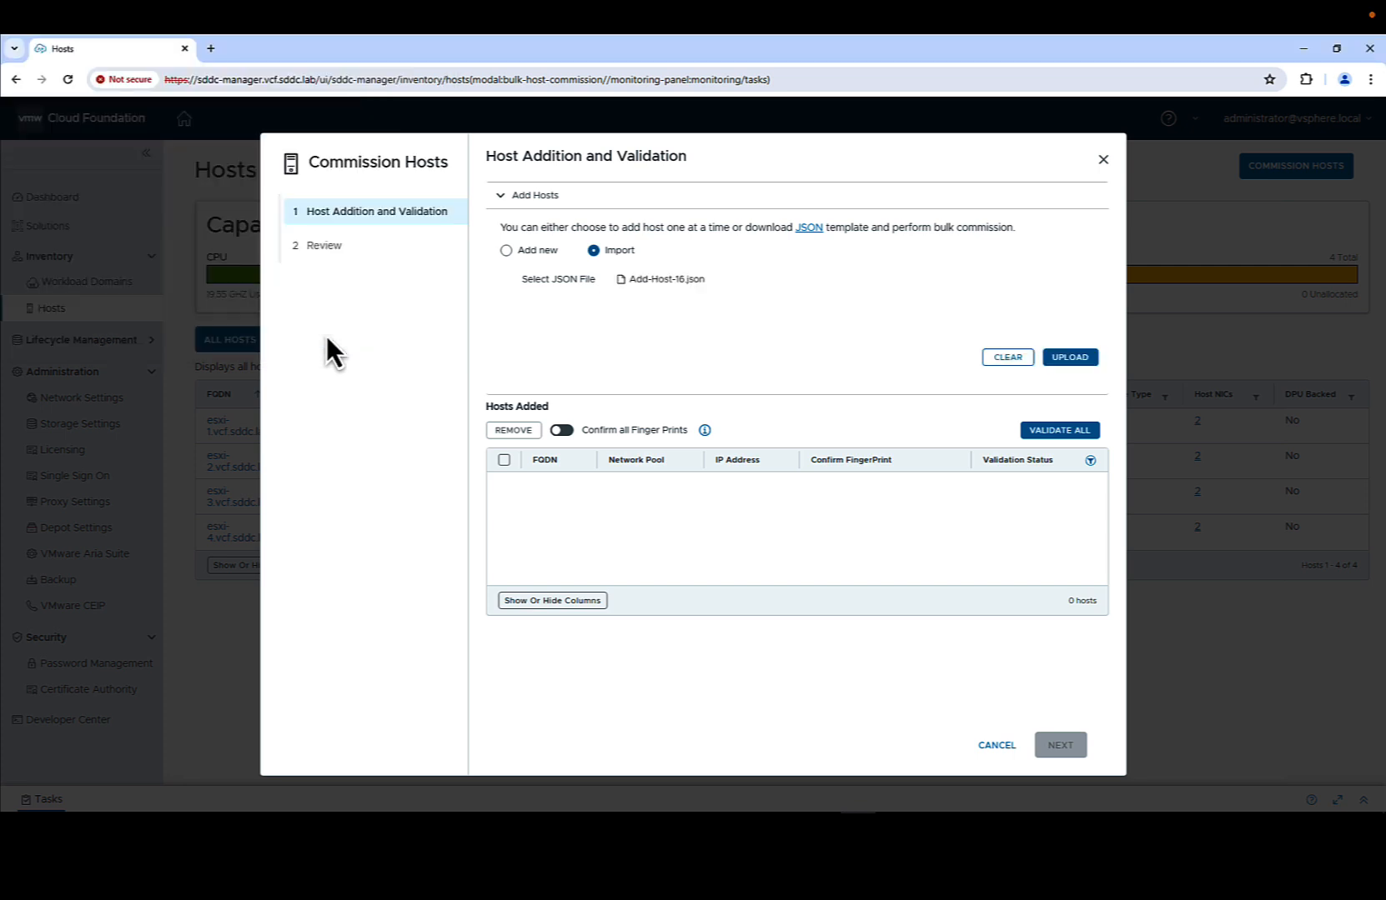
{"action": "left_click", "coordinate": [1080, 357]}
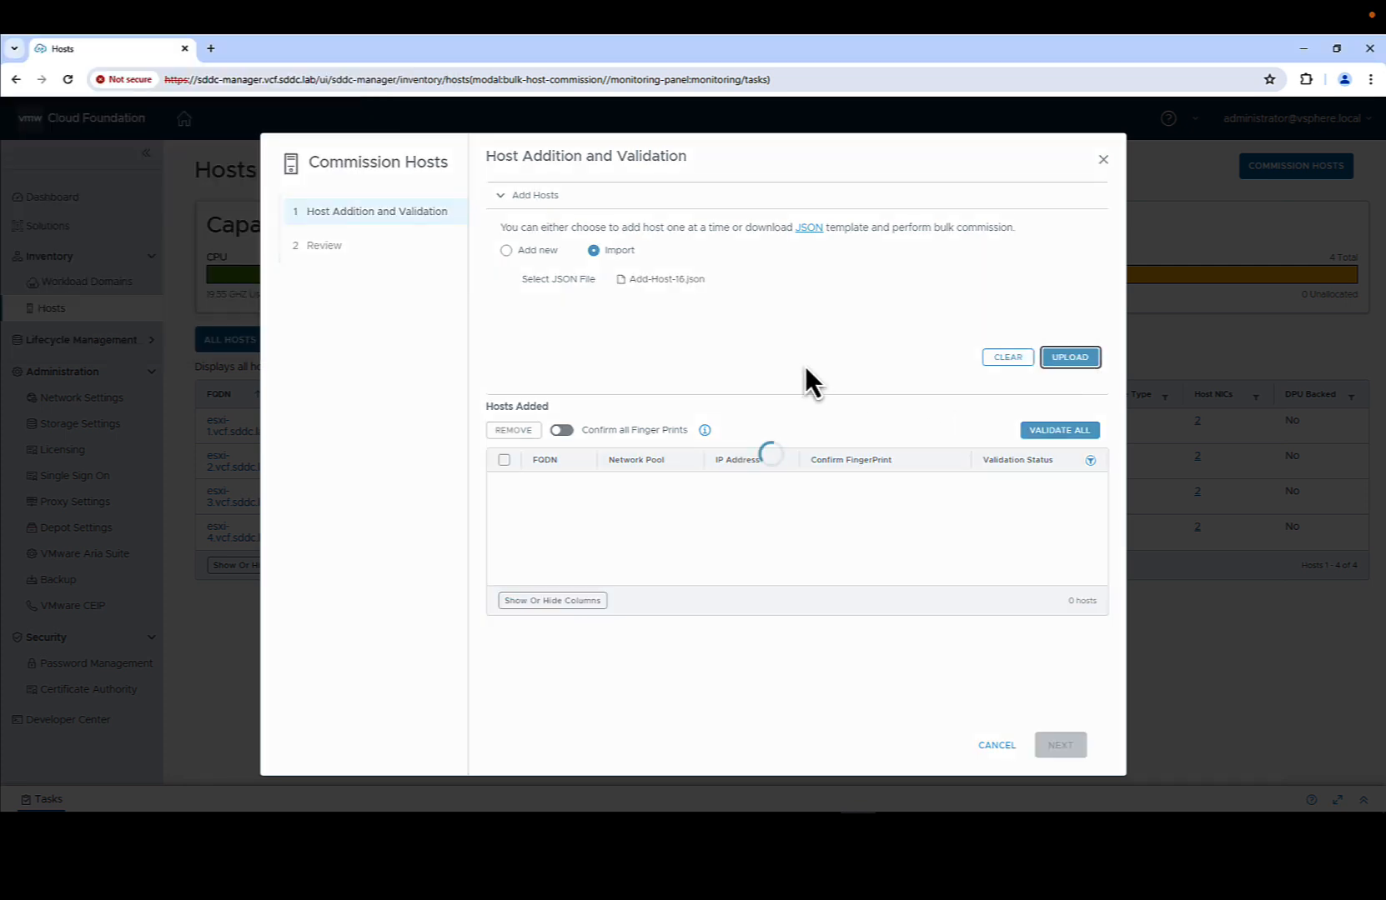
{"action": "left_click", "coordinate": [1047, 465]}
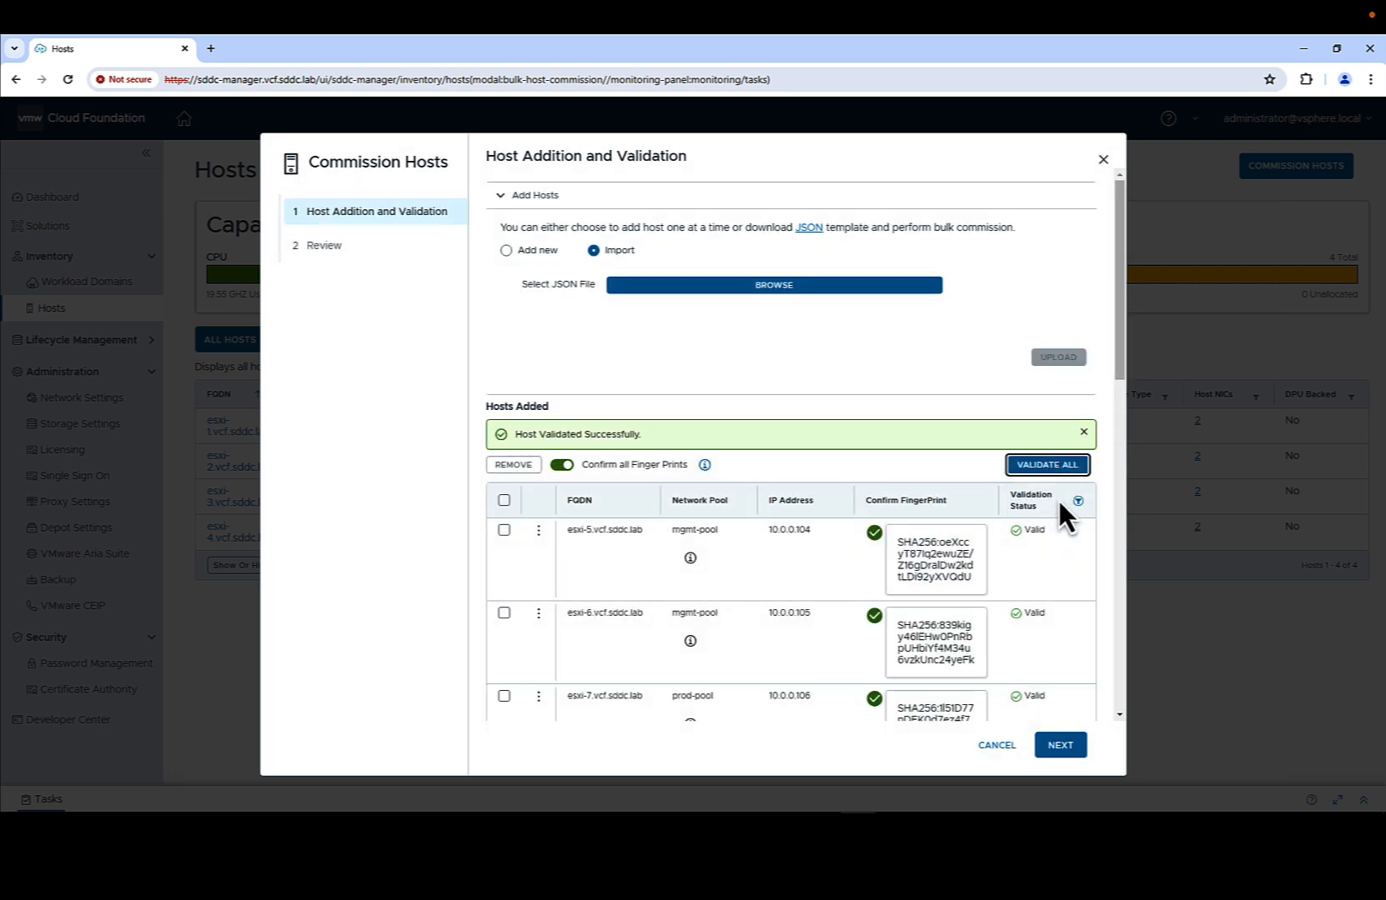
{"action": "scroll", "coordinate": [1063, 738], "scroll_direction": "down", "scroll_amount": 10}
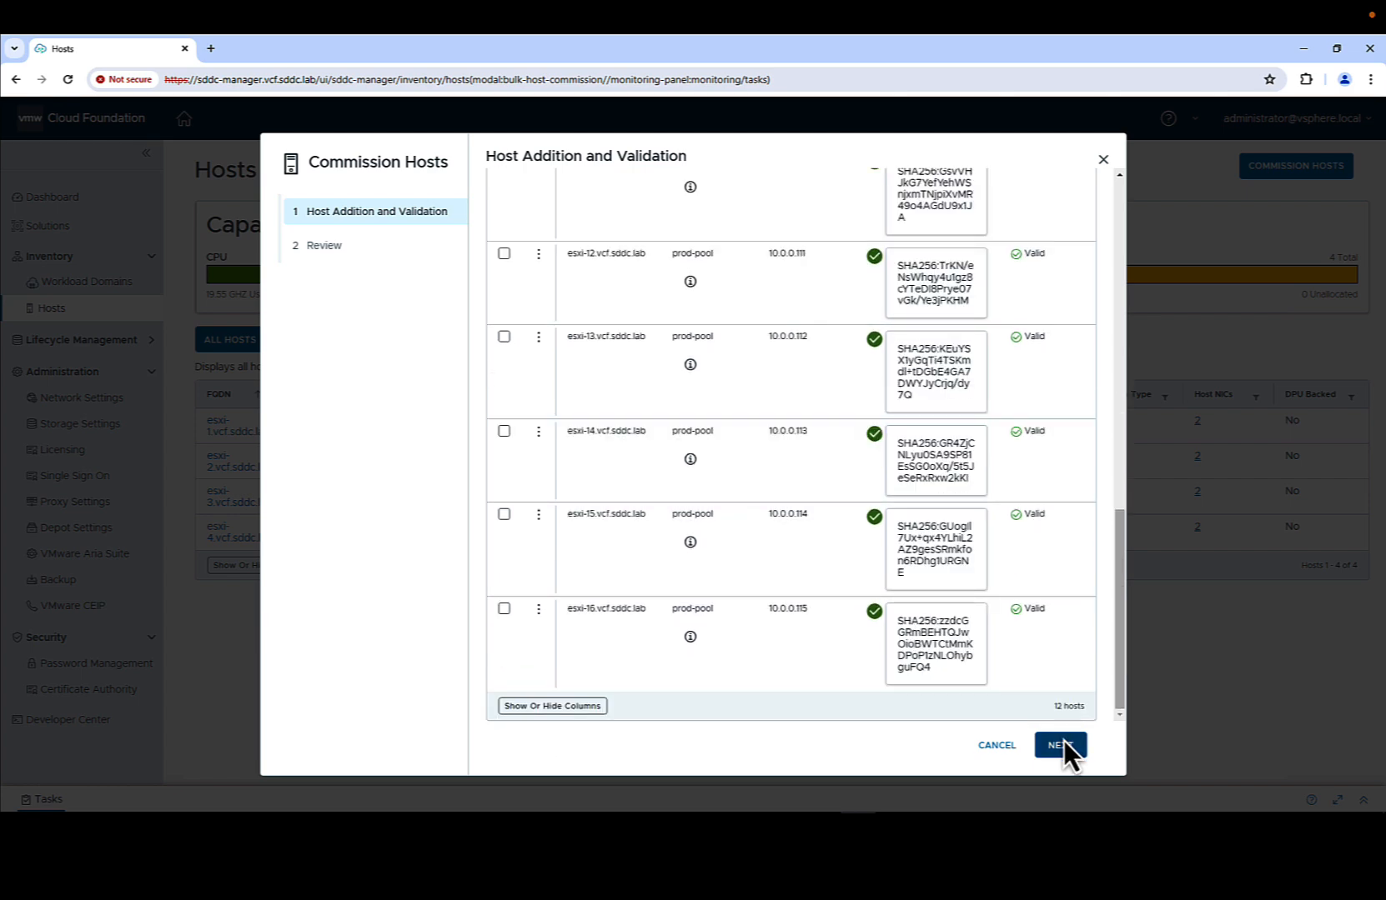
{"action": "left_click", "coordinate": [1064, 741]}
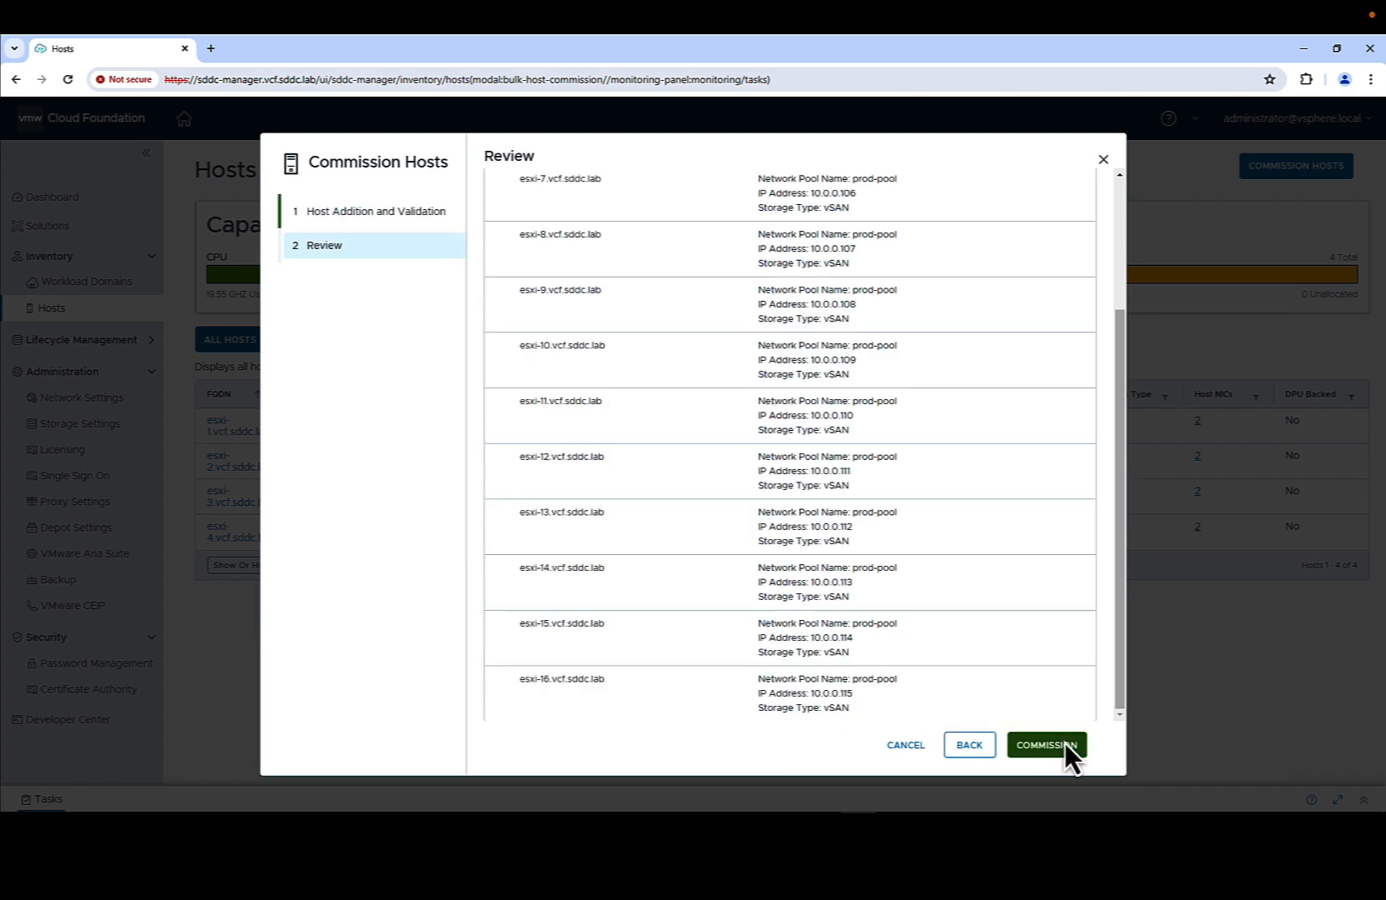
{"action": "left_click", "coordinate": [1064, 744]}
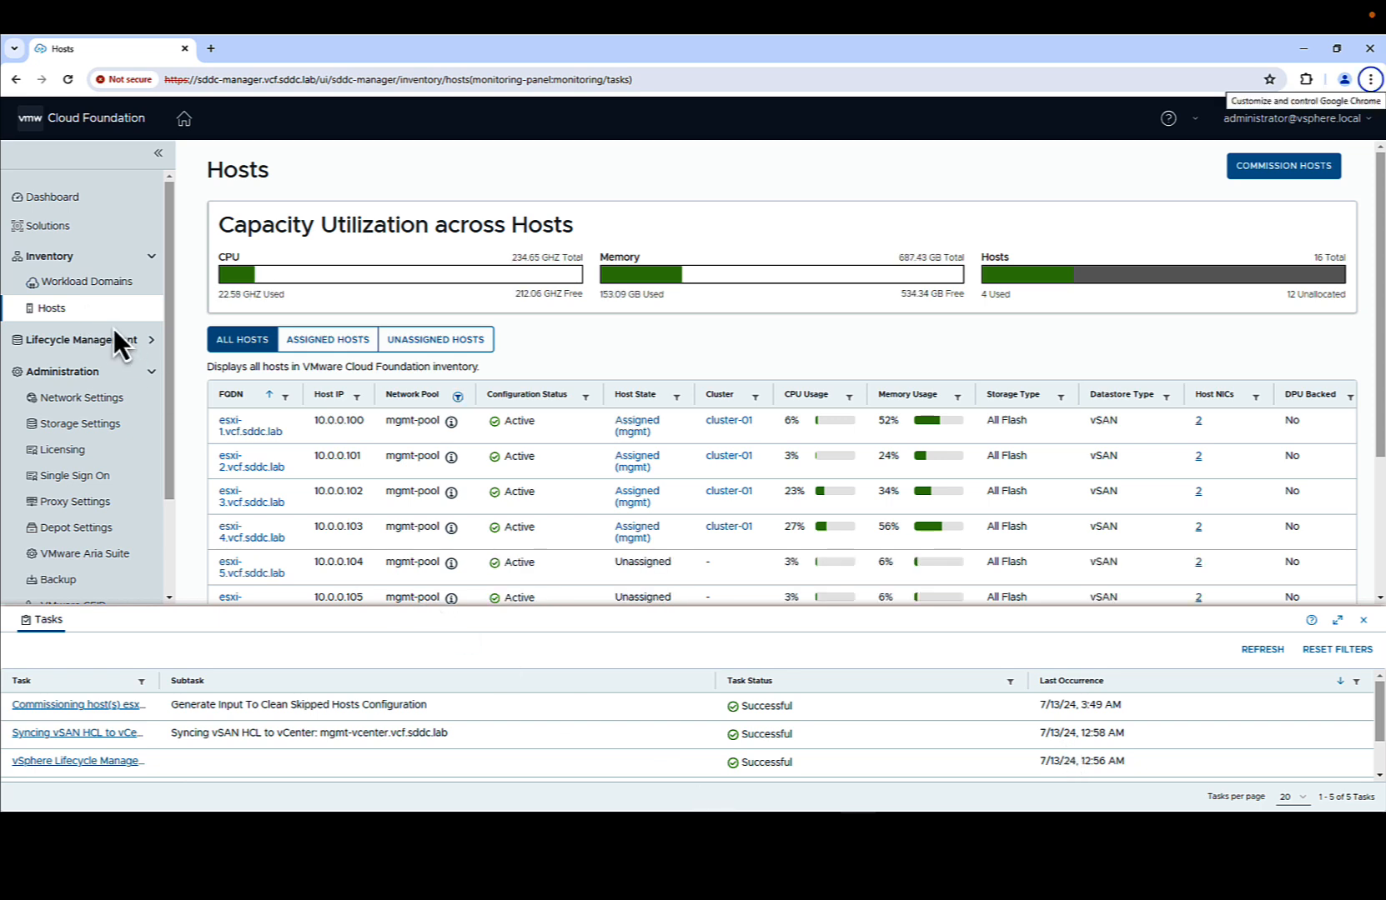
- Add hosts to the mgmt domain's cluster-01, selecting esxi-5 and esxi-6 in the wizard
{"action": "left_click", "coordinate": [94, 276]}
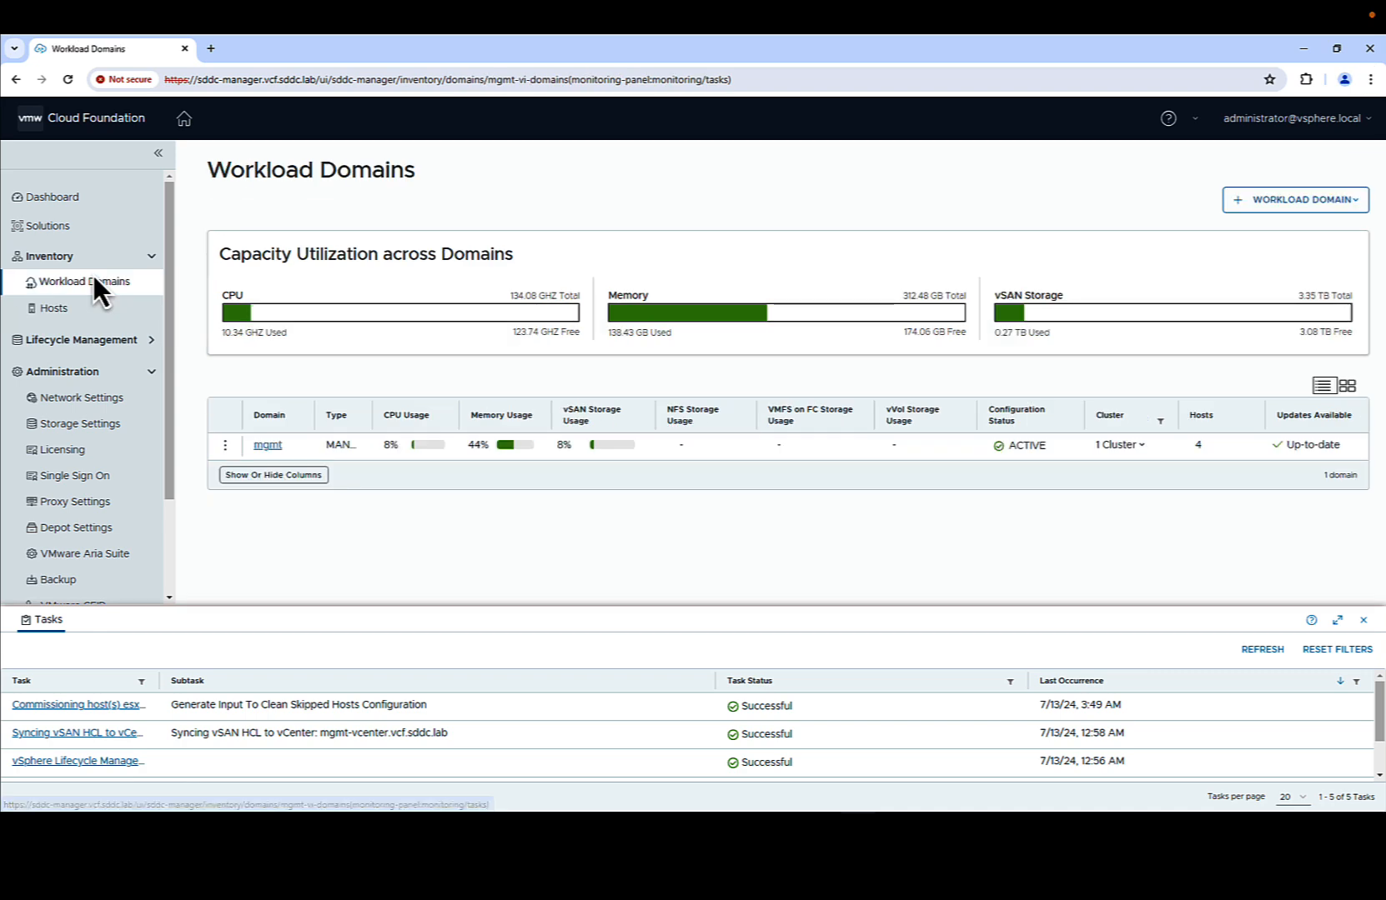
{"action": "left_click", "coordinate": [277, 445]}
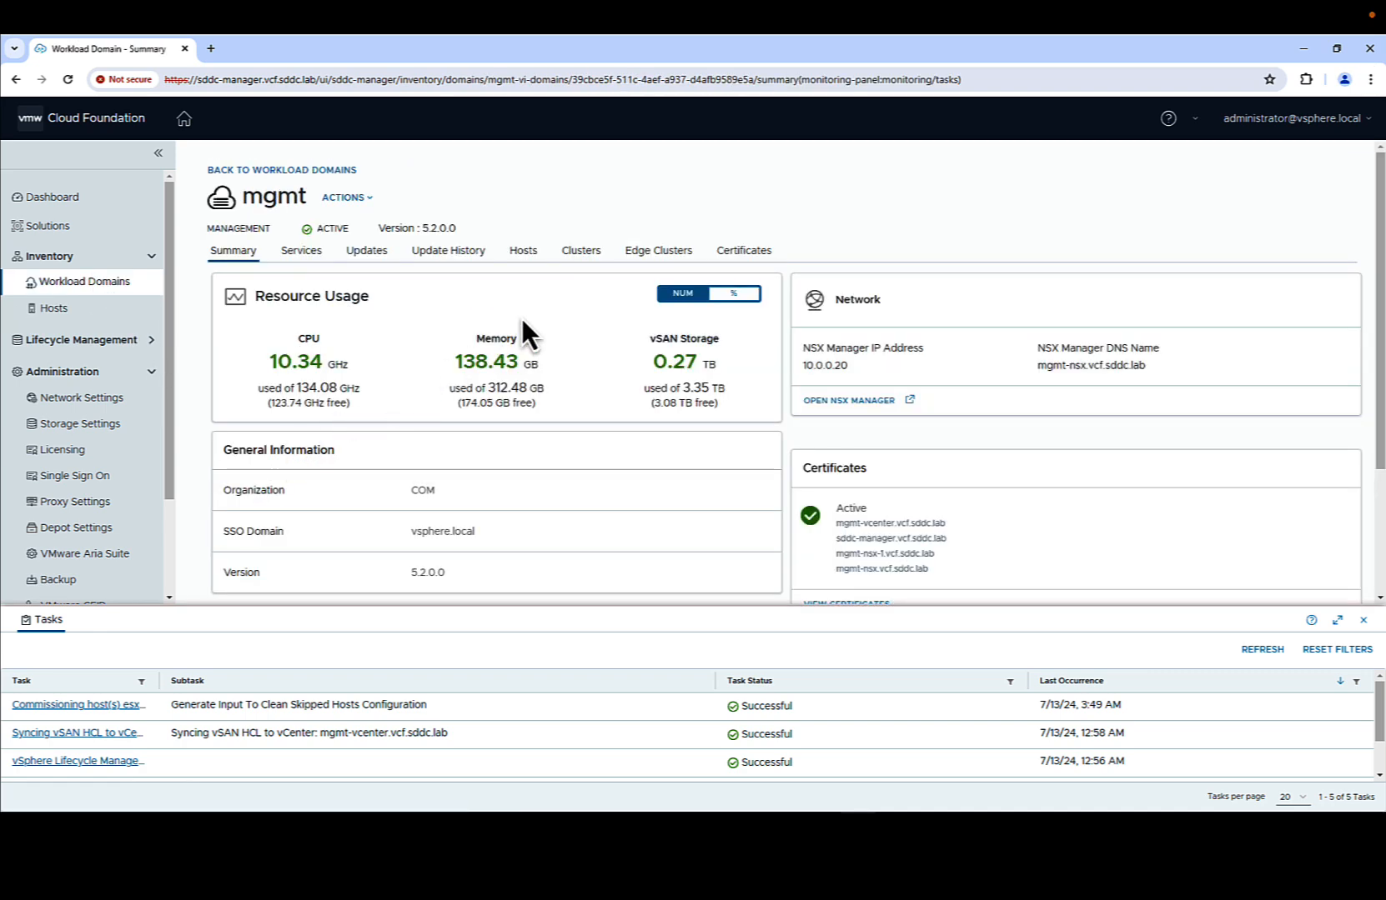
{"action": "left_click", "coordinate": [596, 254]}
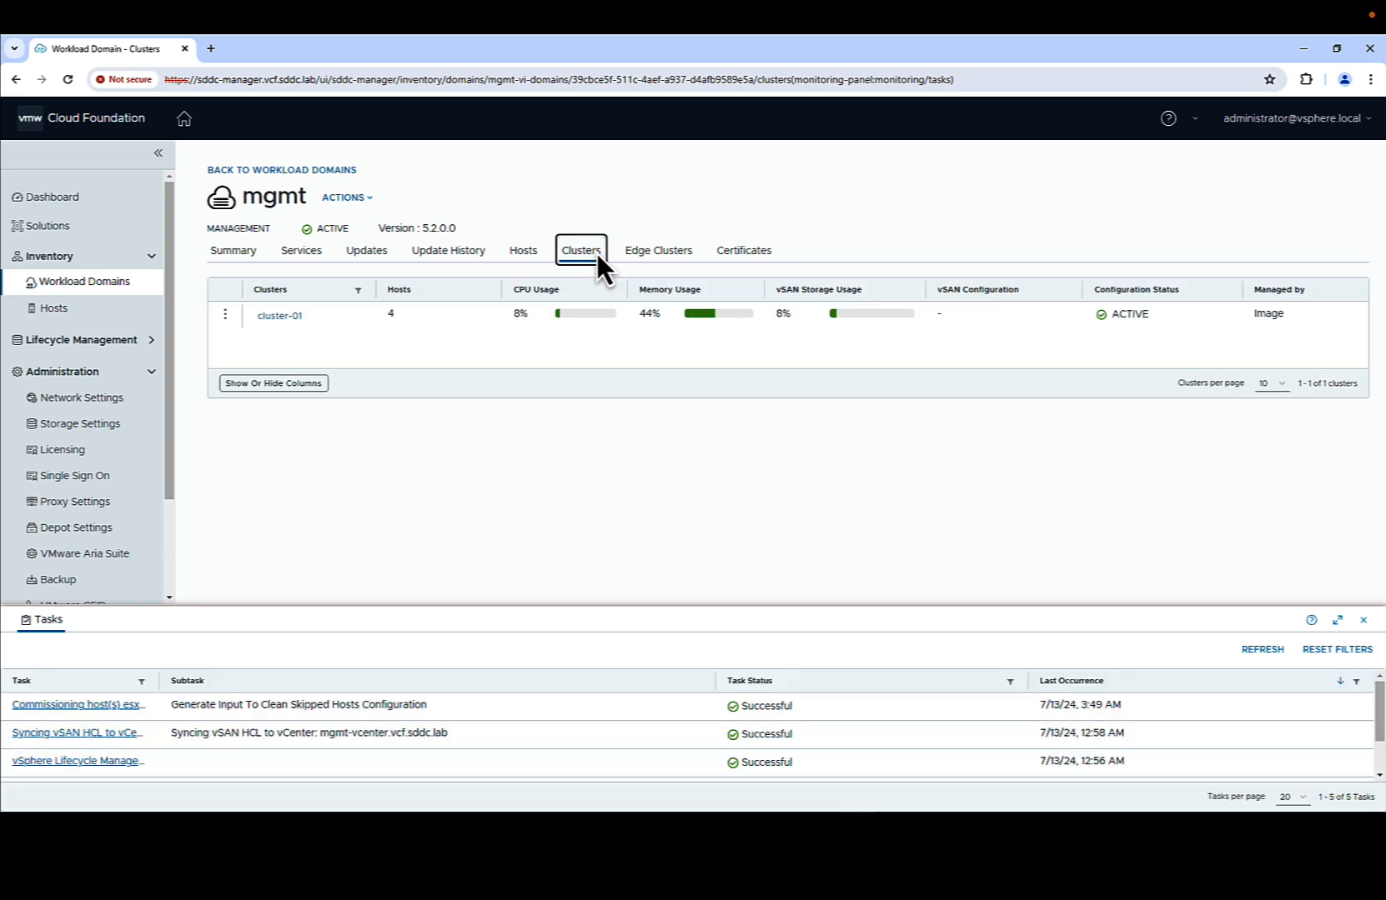
{"action": "right_click", "coordinate": [265, 317]}
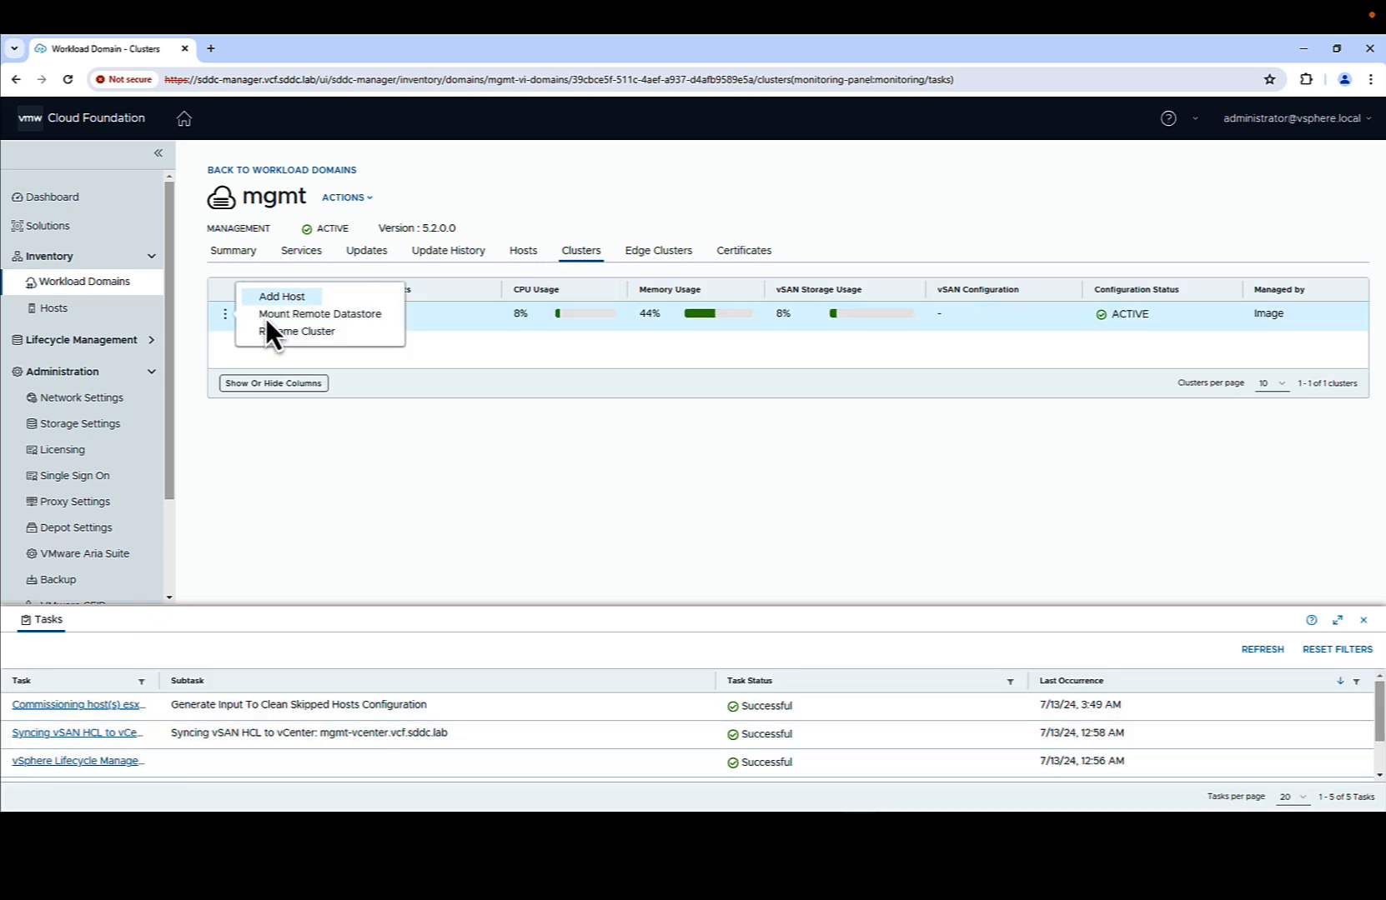
{"action": "left_click", "coordinate": [297, 296]}
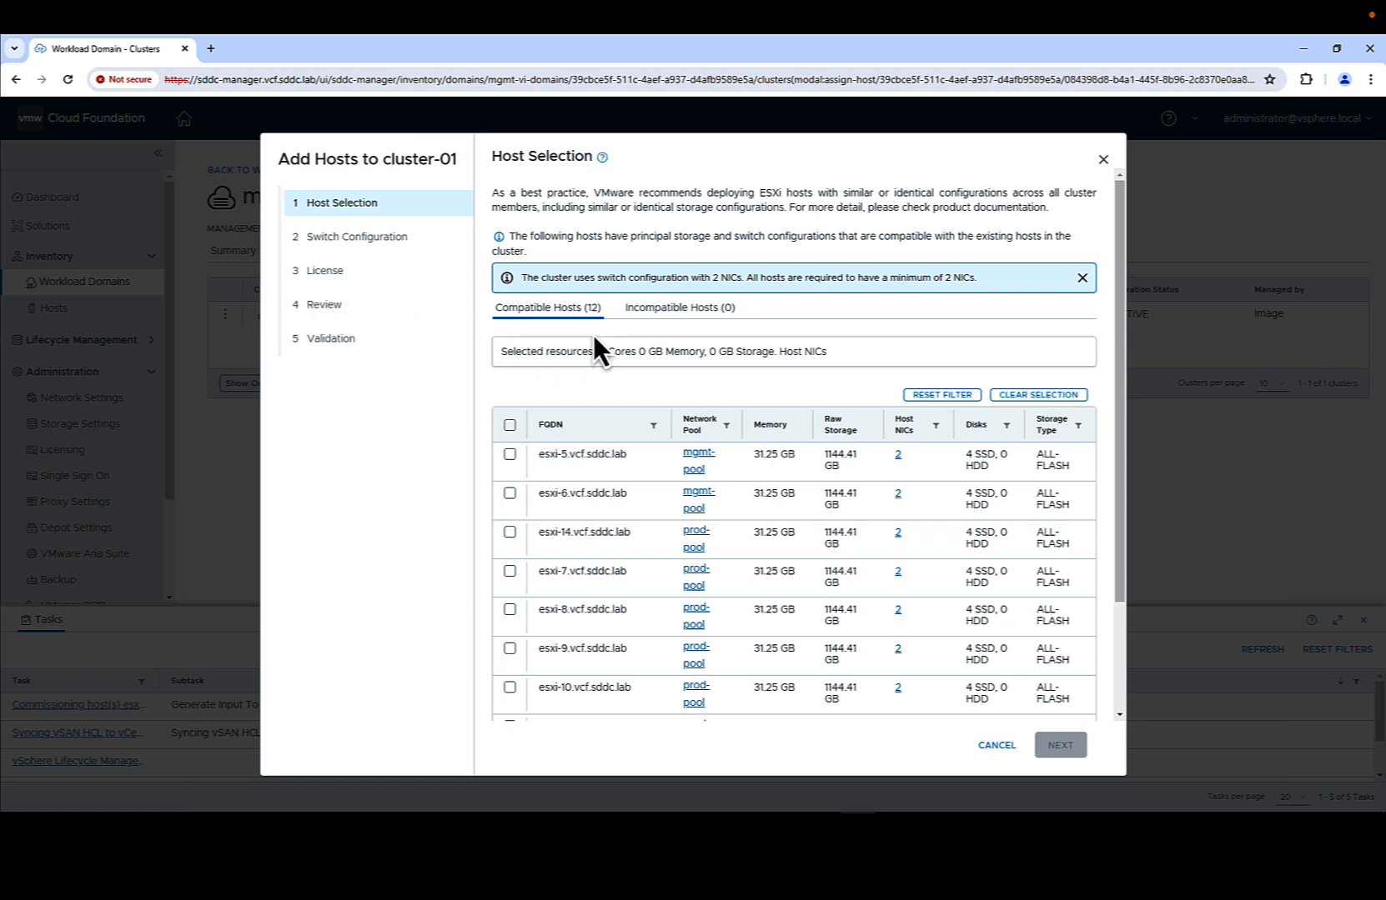
{"action": "left_click", "coordinate": [510, 453]}
{"action": "left_click", "coordinate": [510, 492]}
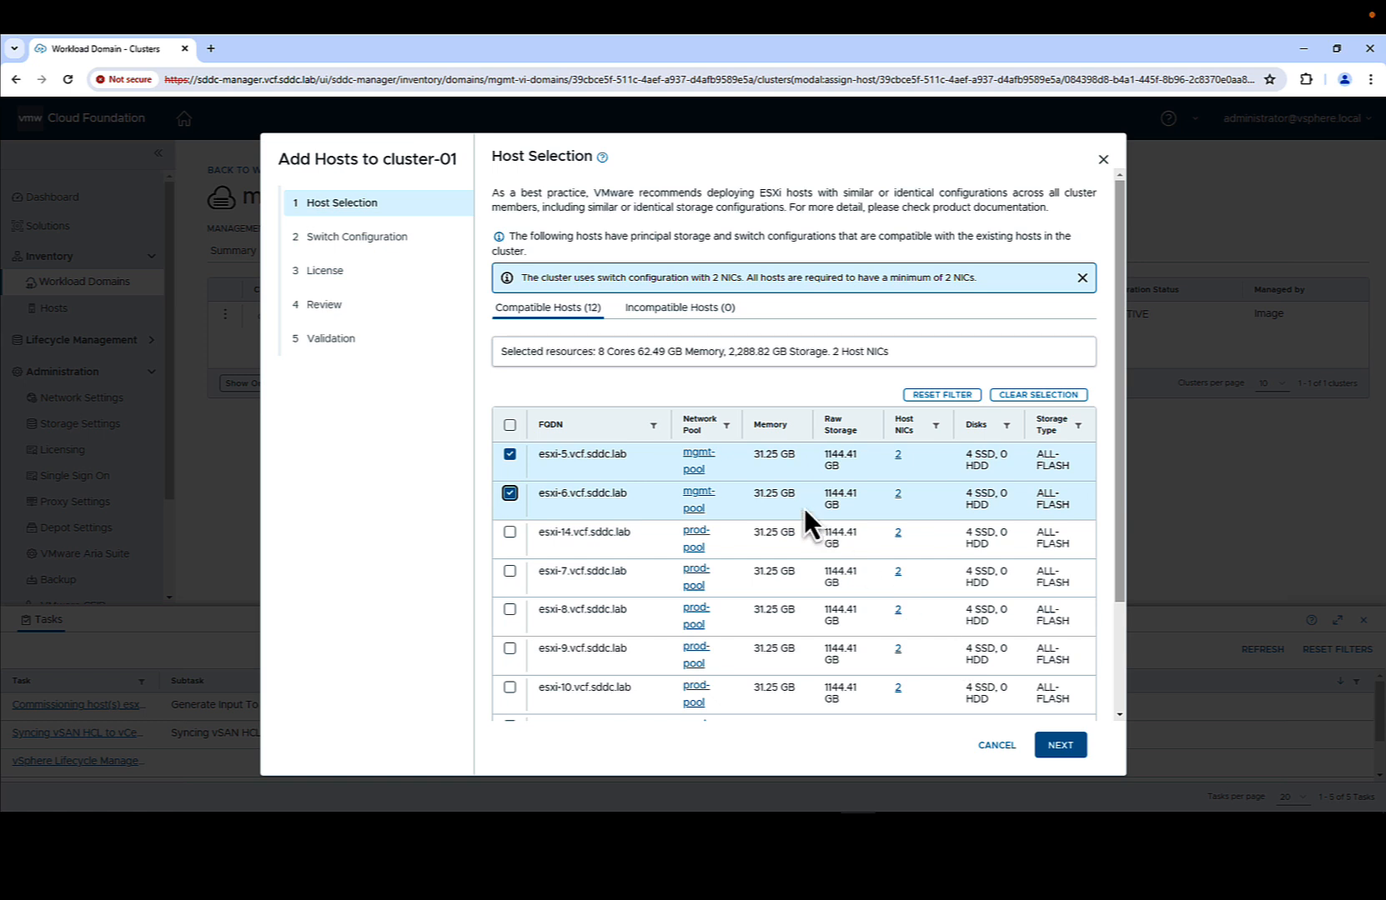
{"action": "left_click", "coordinate": [1055, 746]}
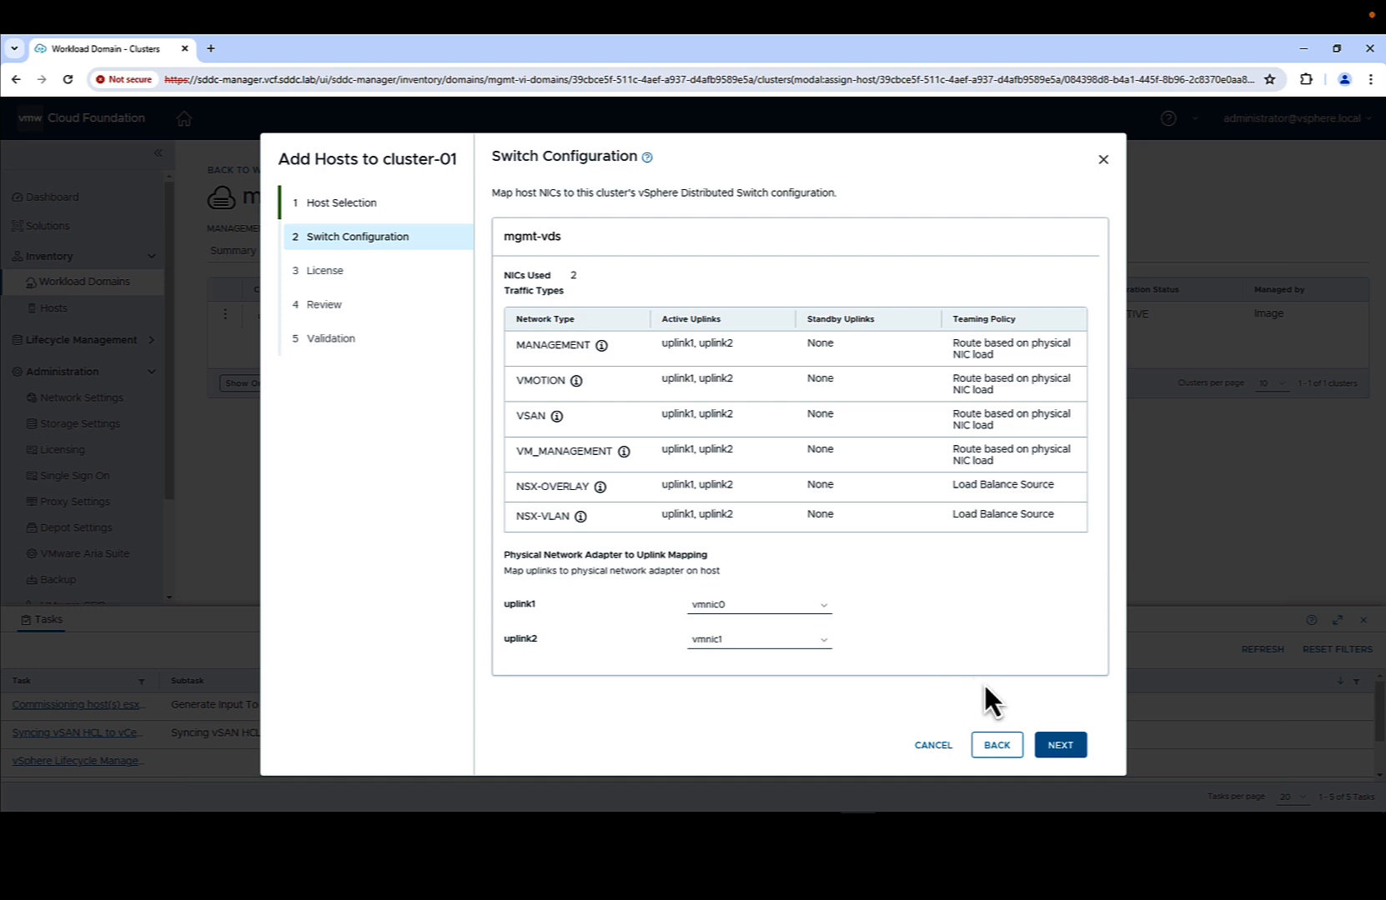
- Keep the uplink mapping, assign the VMware vSphere License, and finish adding esxi-5 and esxi-6
{"action": "left_click", "coordinate": [1061, 747]}
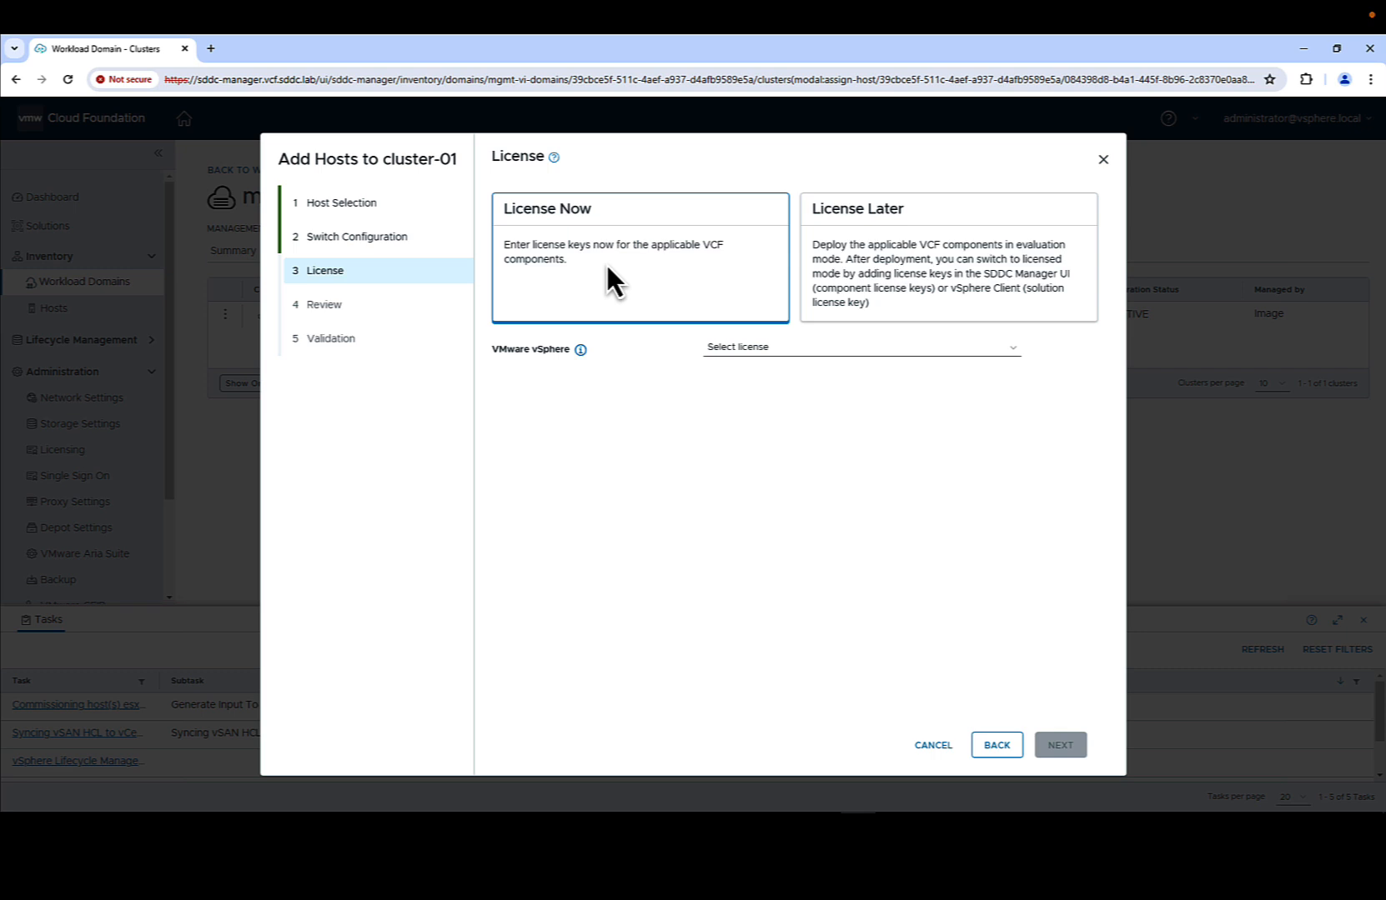
{"action": "left_click", "coordinate": [744, 347]}
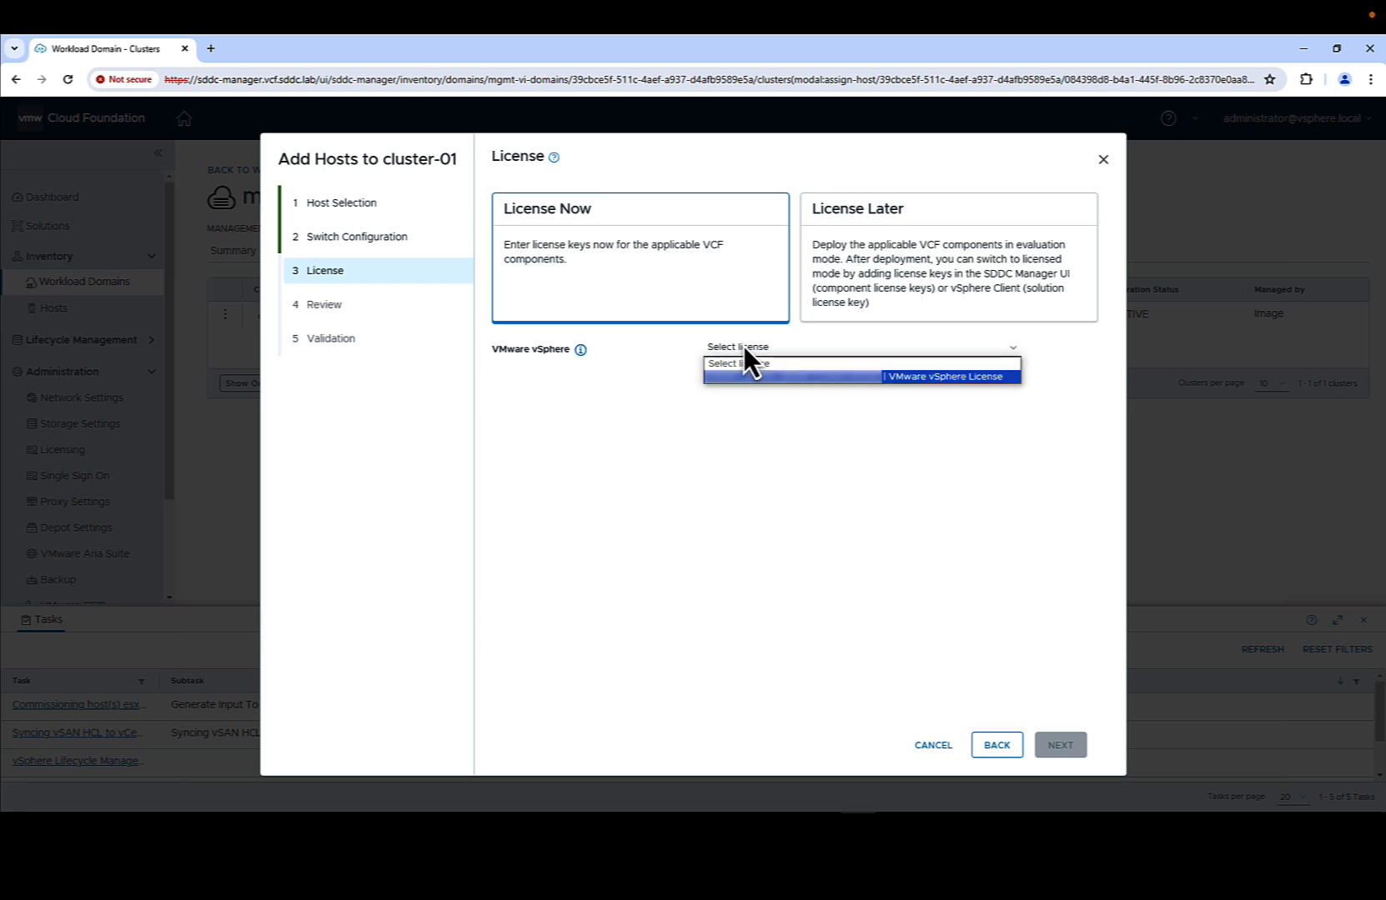
{"action": "left_click", "coordinate": [748, 372]}
{"action": "left_click", "coordinate": [1060, 745]}
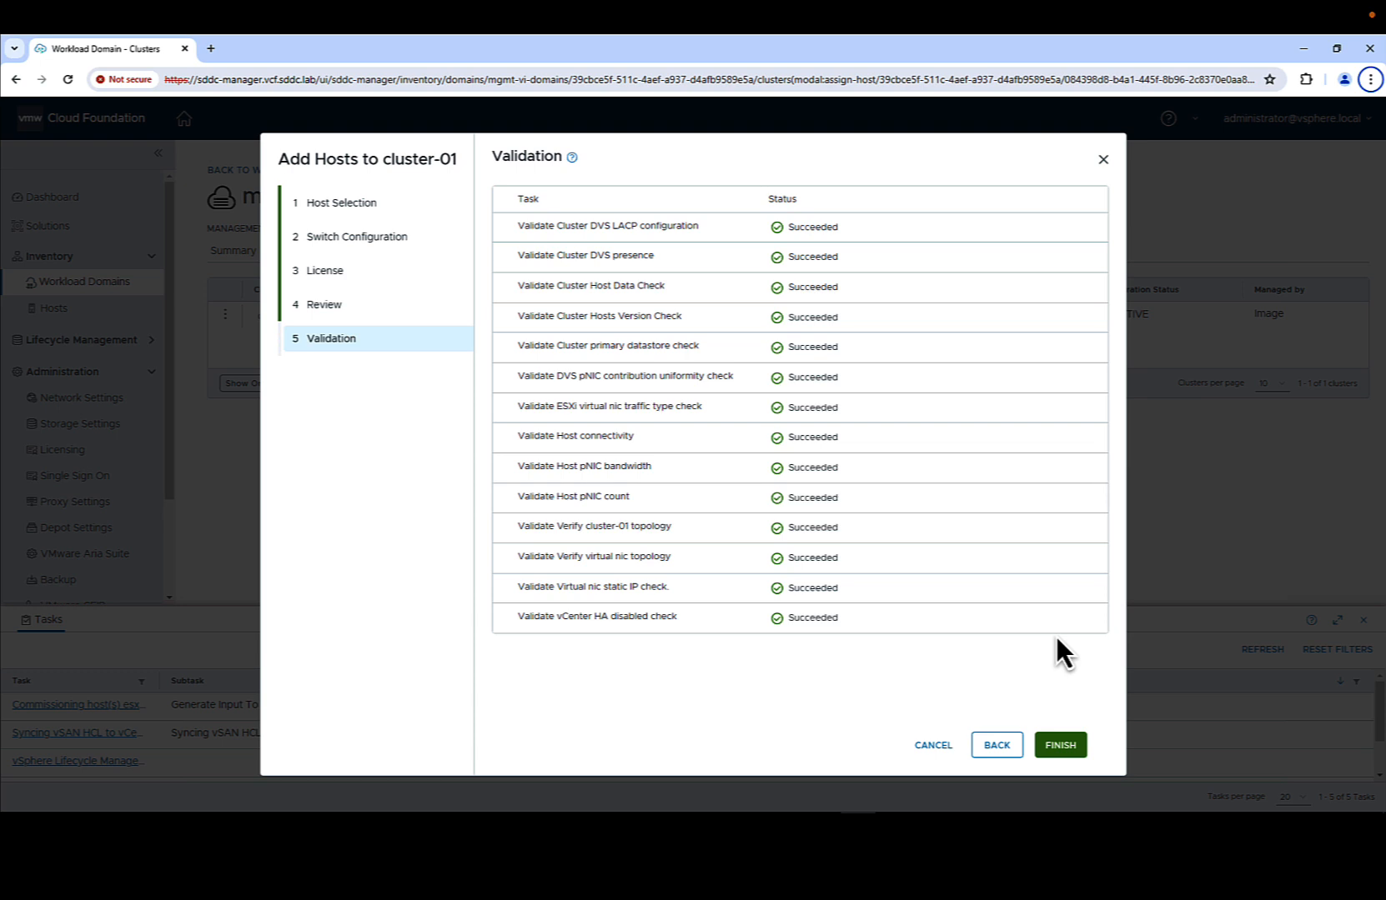
{"action": "left_click", "coordinate": [1058, 744]}
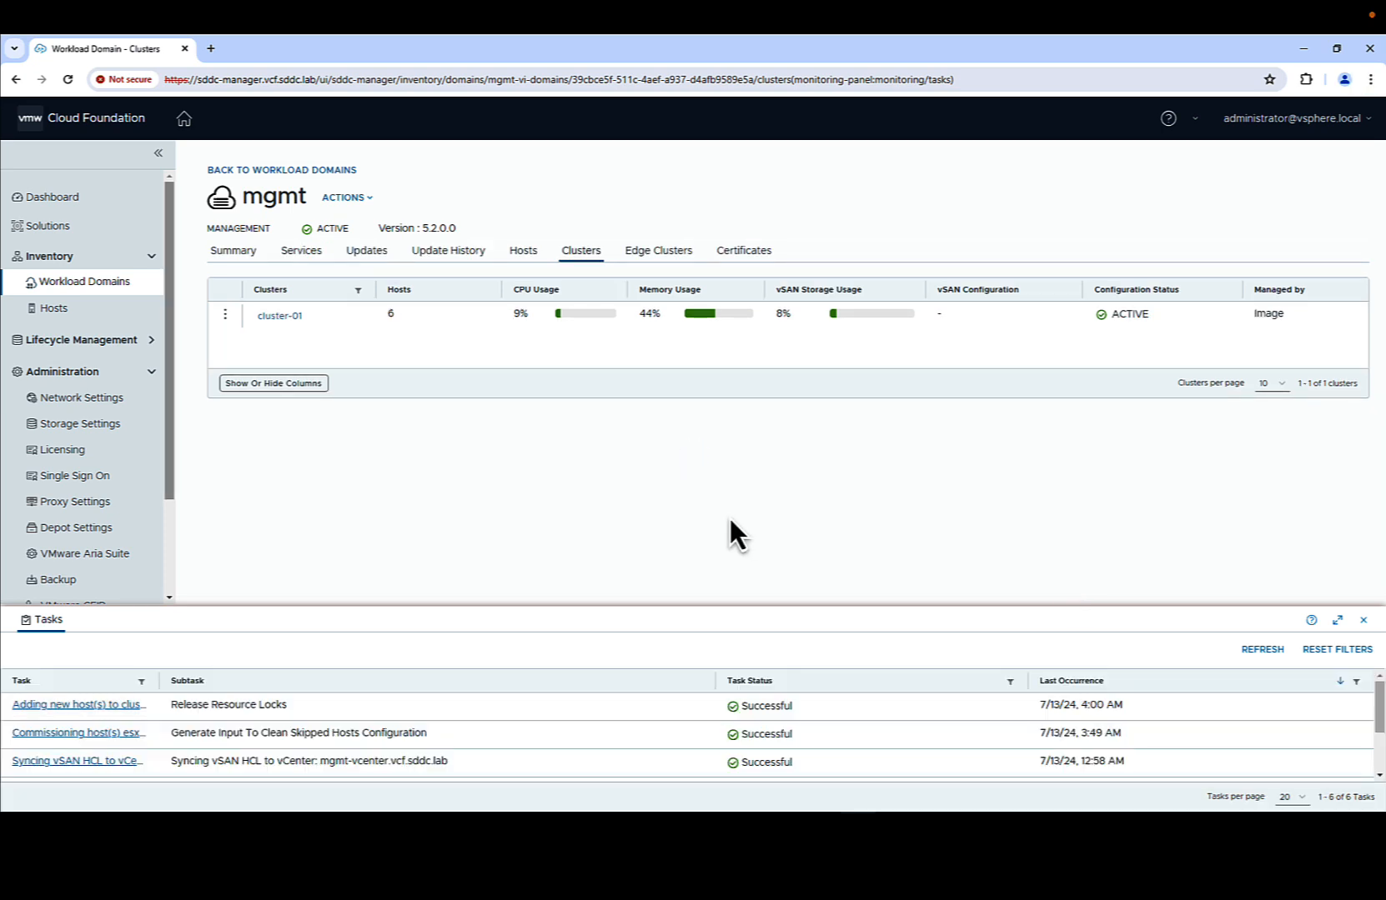
- Collapse the Tasks panel and begin a new VI workload domain using vSAN storage
{"action": "left_click", "coordinate": [105, 281]}
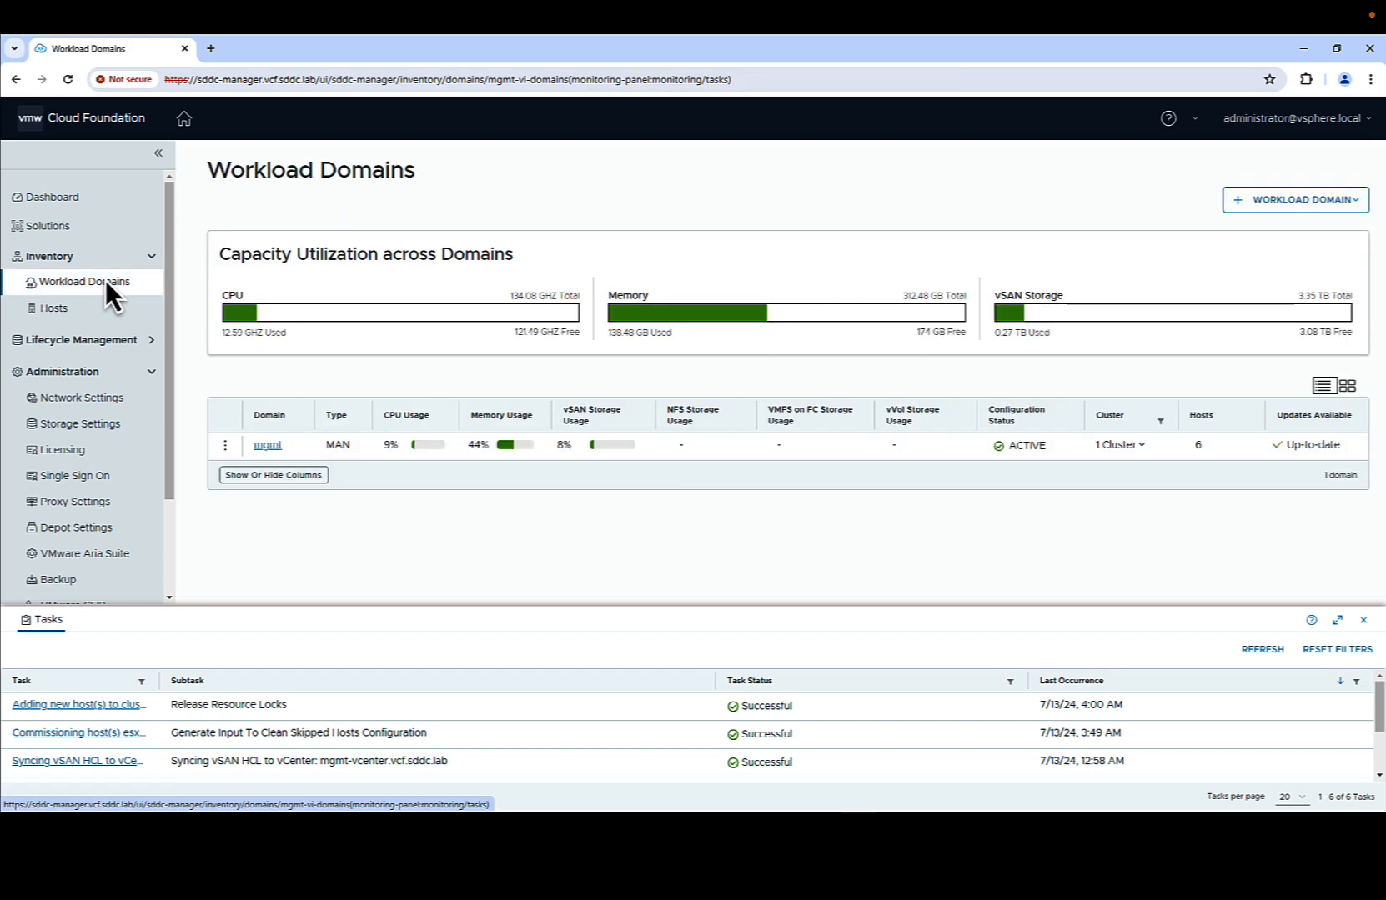
{"action": "left_click", "coordinate": [1363, 619]}
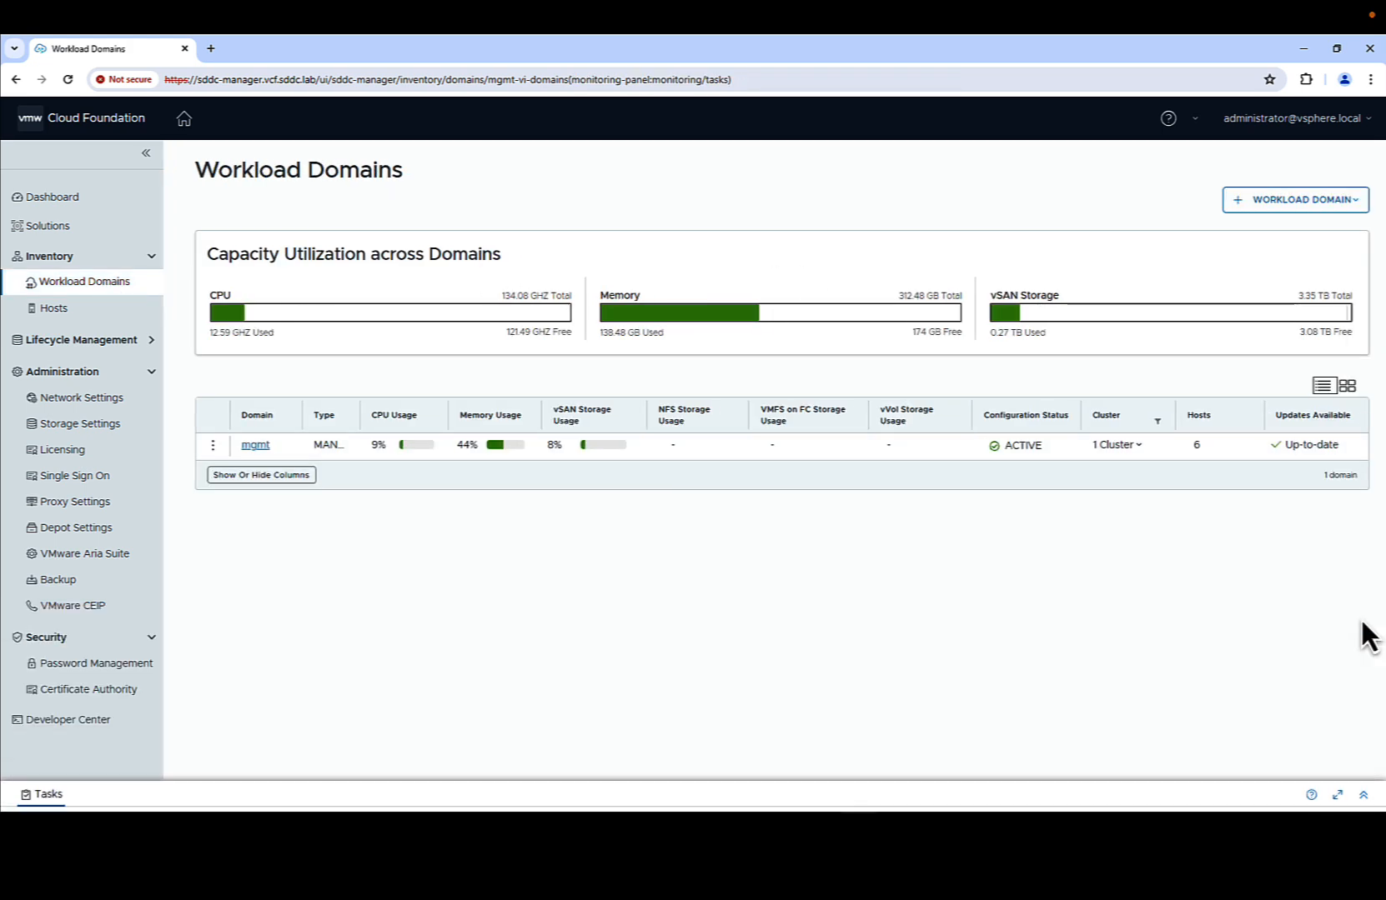
{"action": "left_click", "coordinate": [1278, 200]}
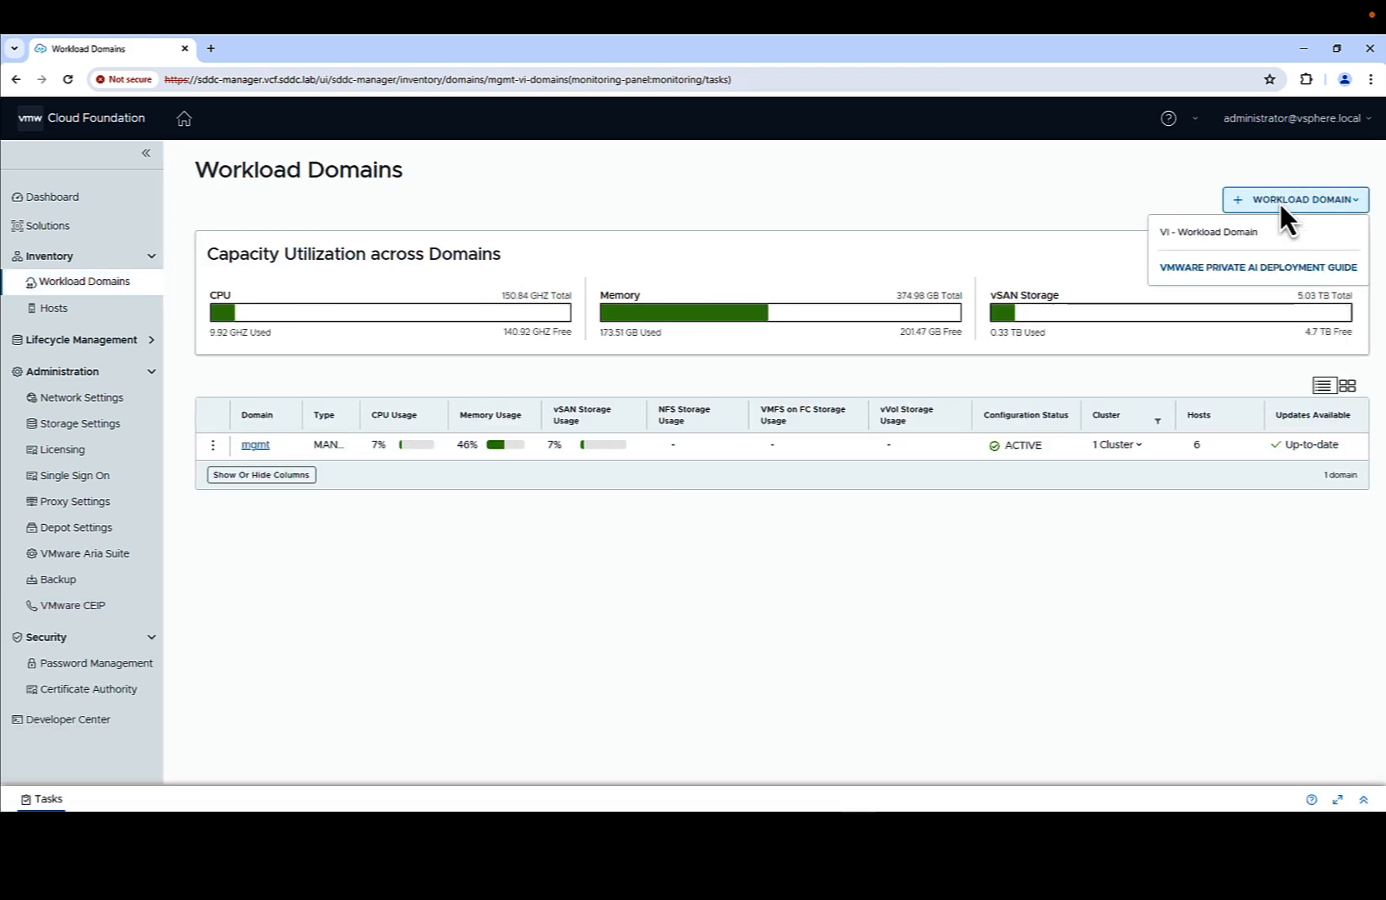
{"action": "left_click", "coordinate": [1234, 234]}
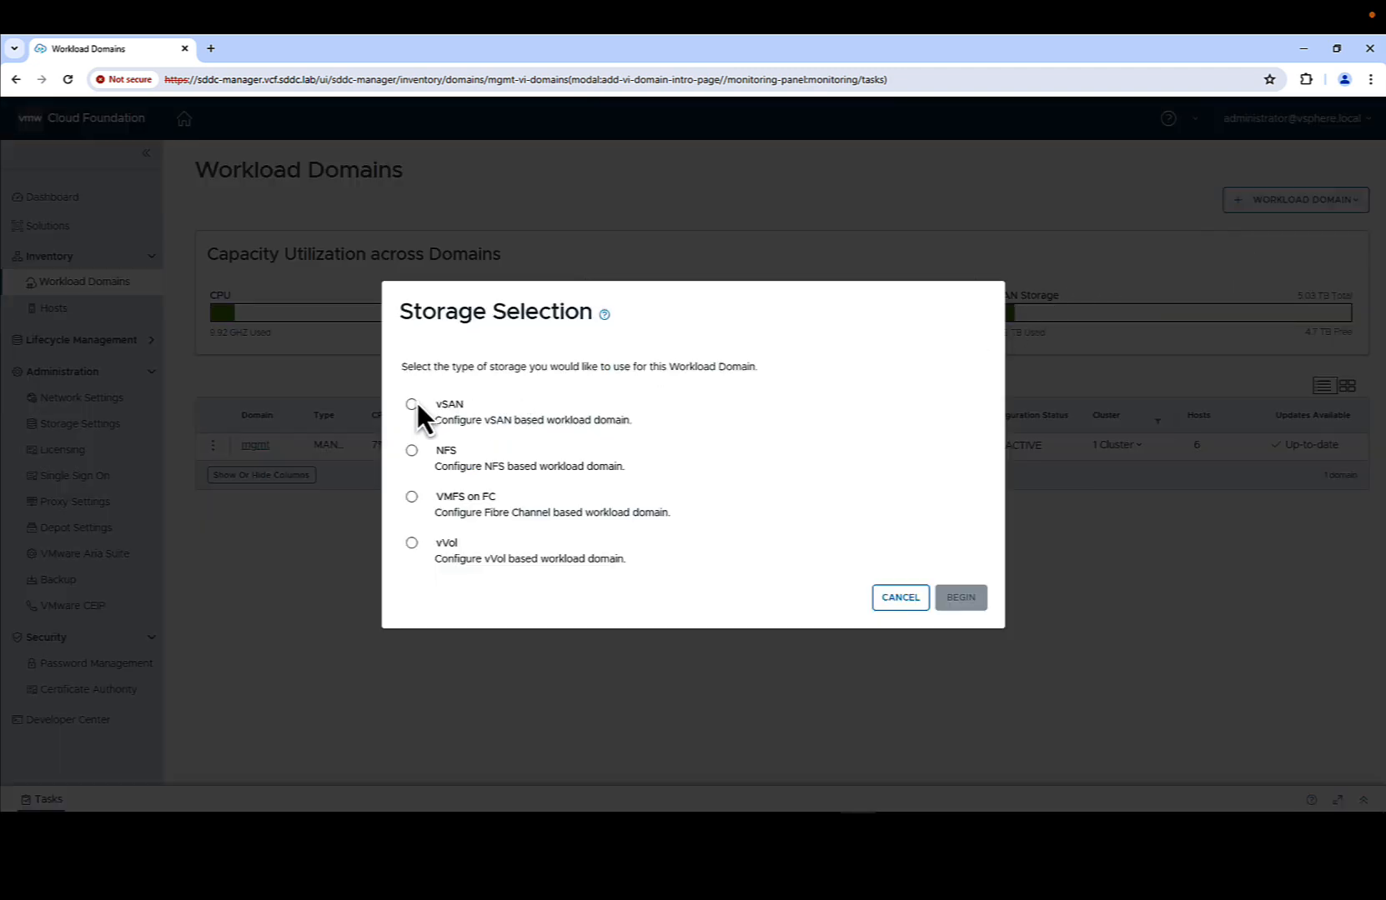
{"action": "left_click", "coordinate": [412, 404]}
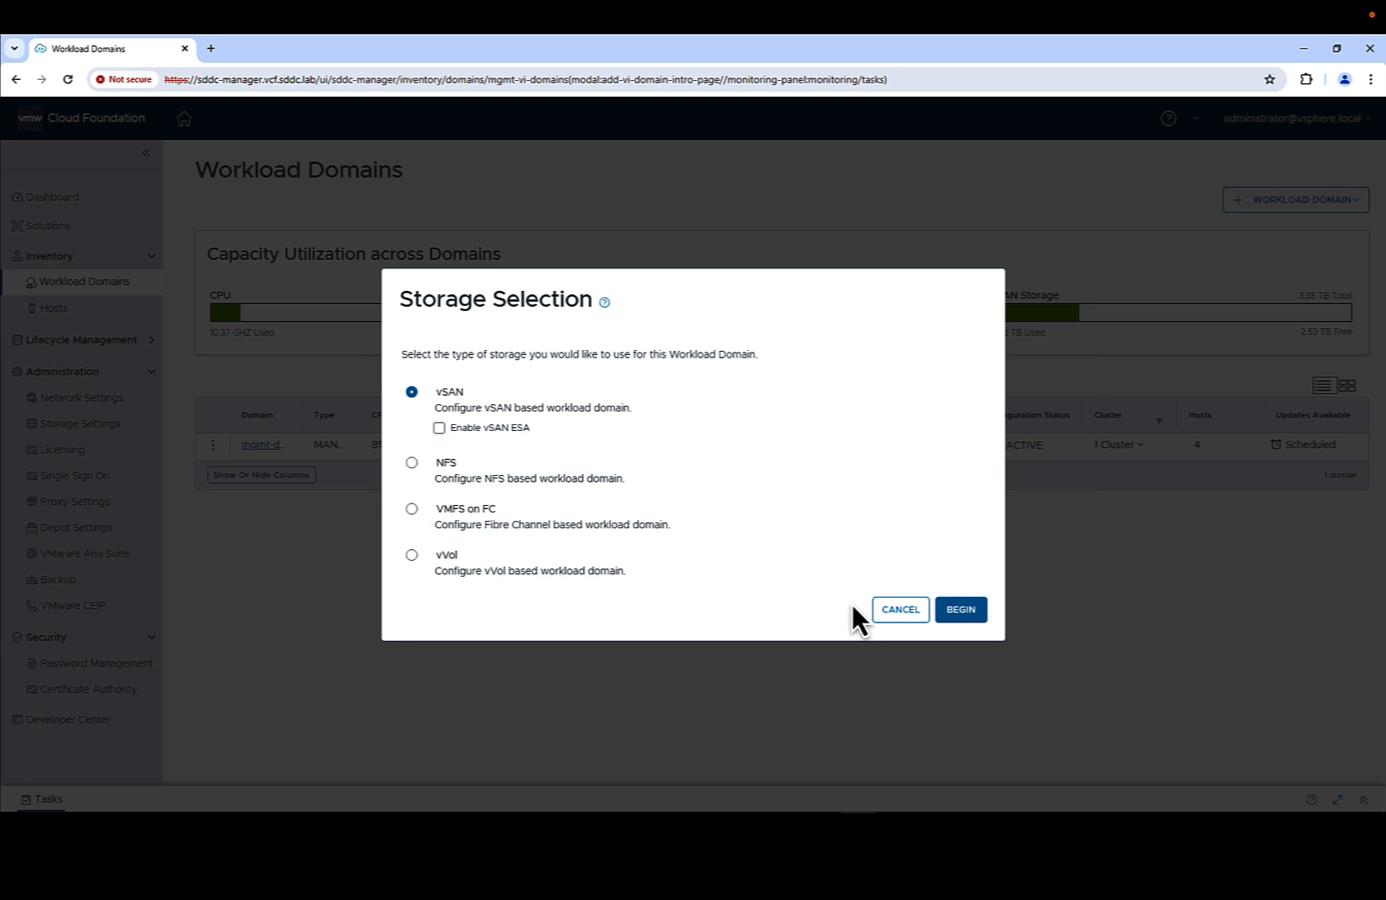
{"action": "left_click", "coordinate": [950, 612]}
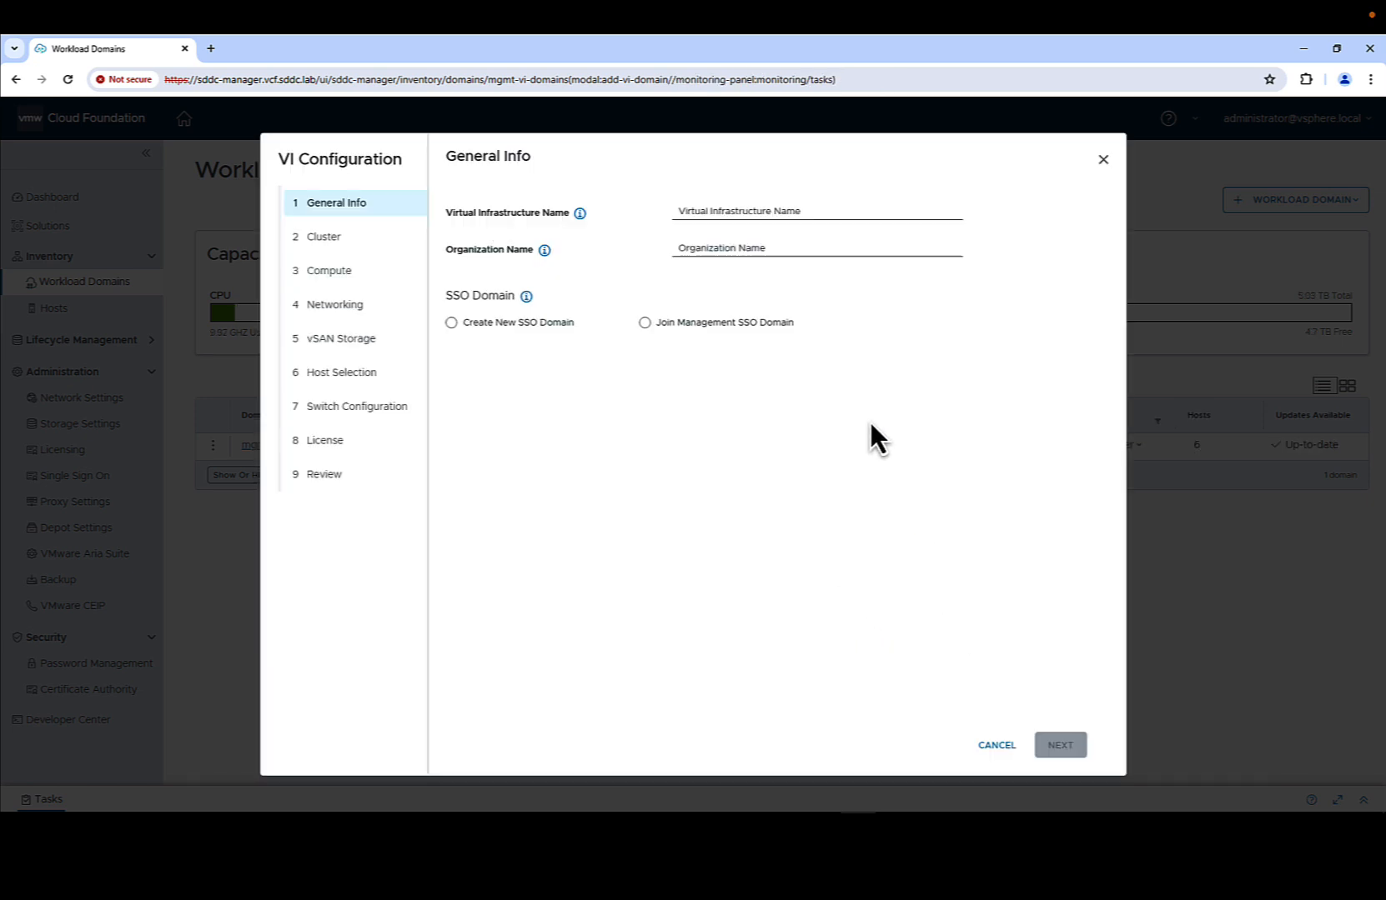
- Name the domain wld01 with organization TMM, joined to the management SSO domain
{"action": "left_click", "coordinate": [779, 212]}
{"action": "type", "text": "wld01"}
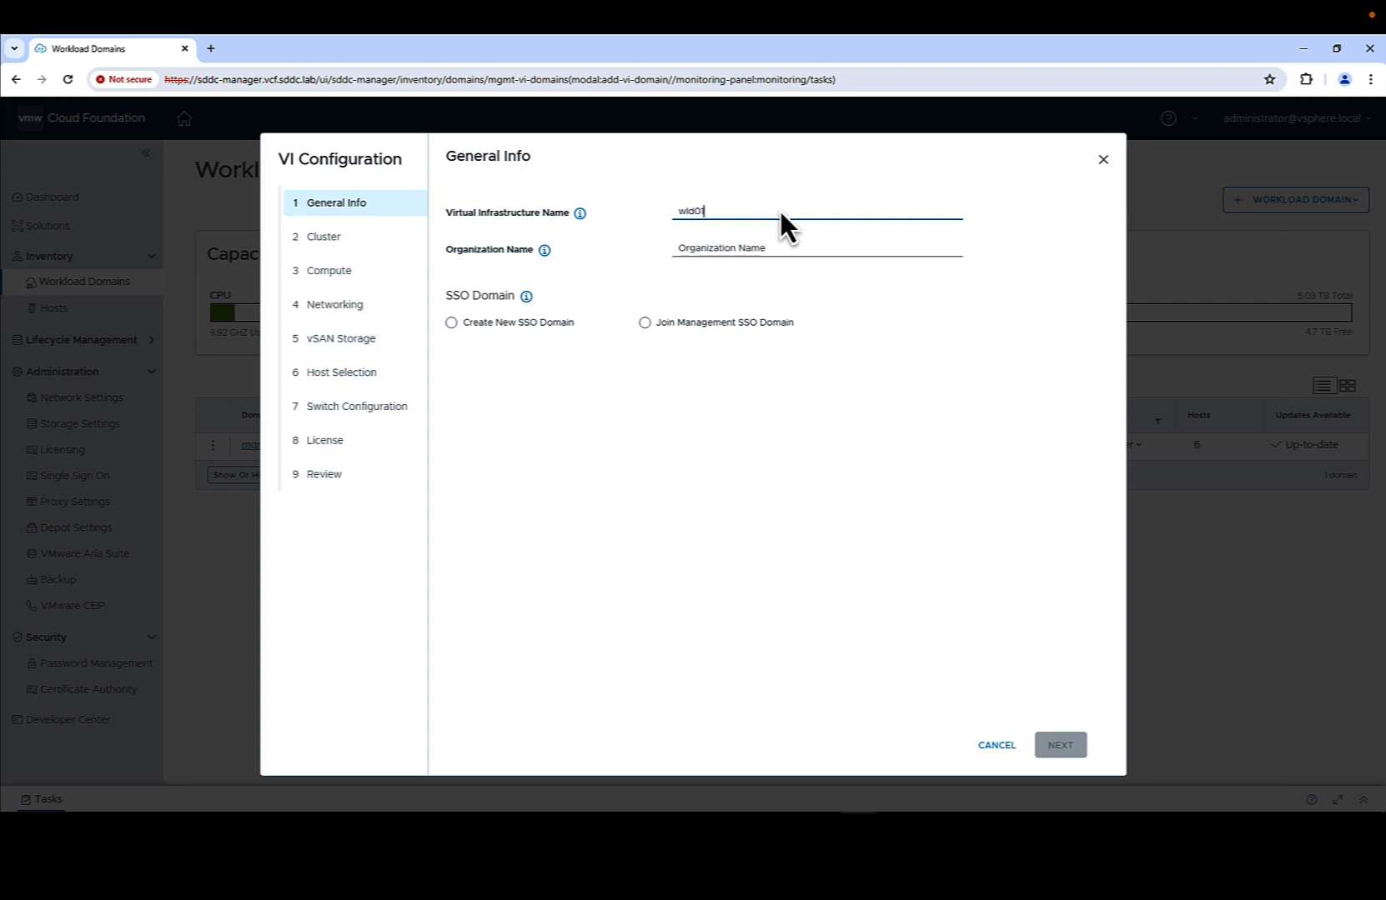
{"action": "key", "text": "Tab"}
{"action": "type", "text": "TMM"}
{"action": "key", "text": "Tab"}
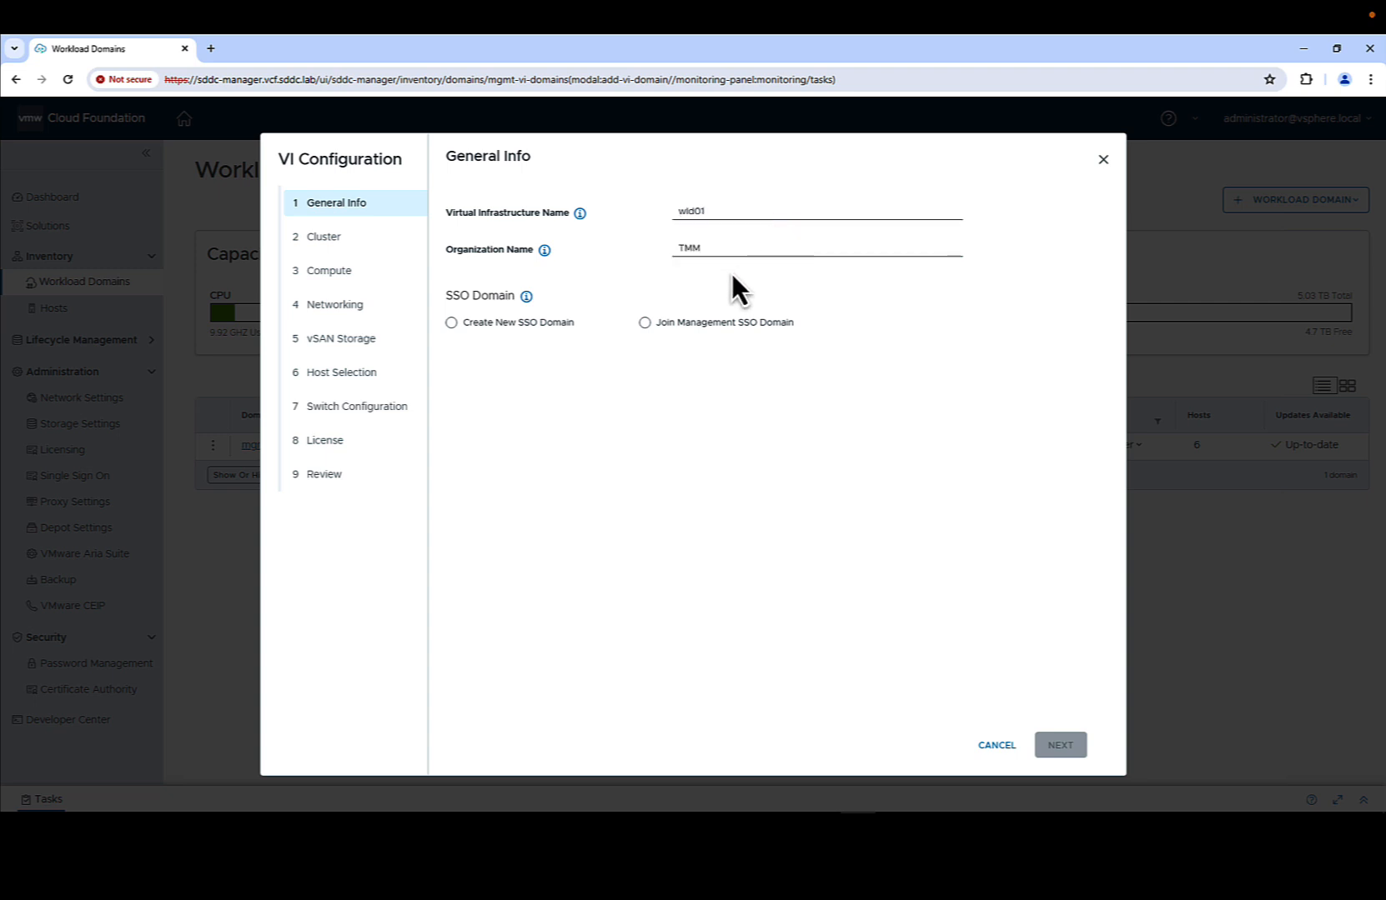
{"action": "left_click", "coordinate": [451, 323]}
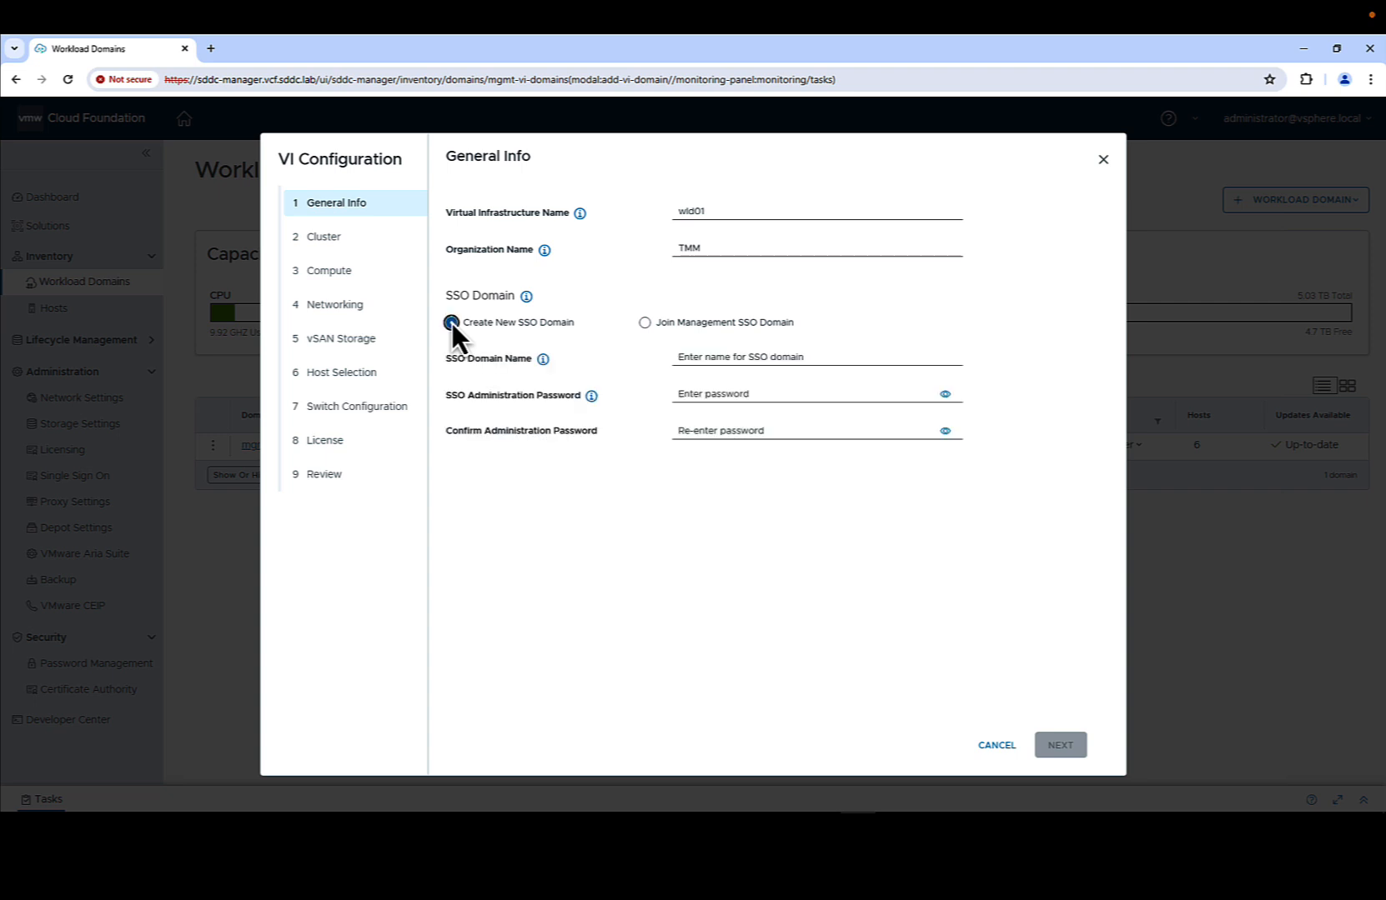
{"action": "left_click", "coordinate": [644, 323]}
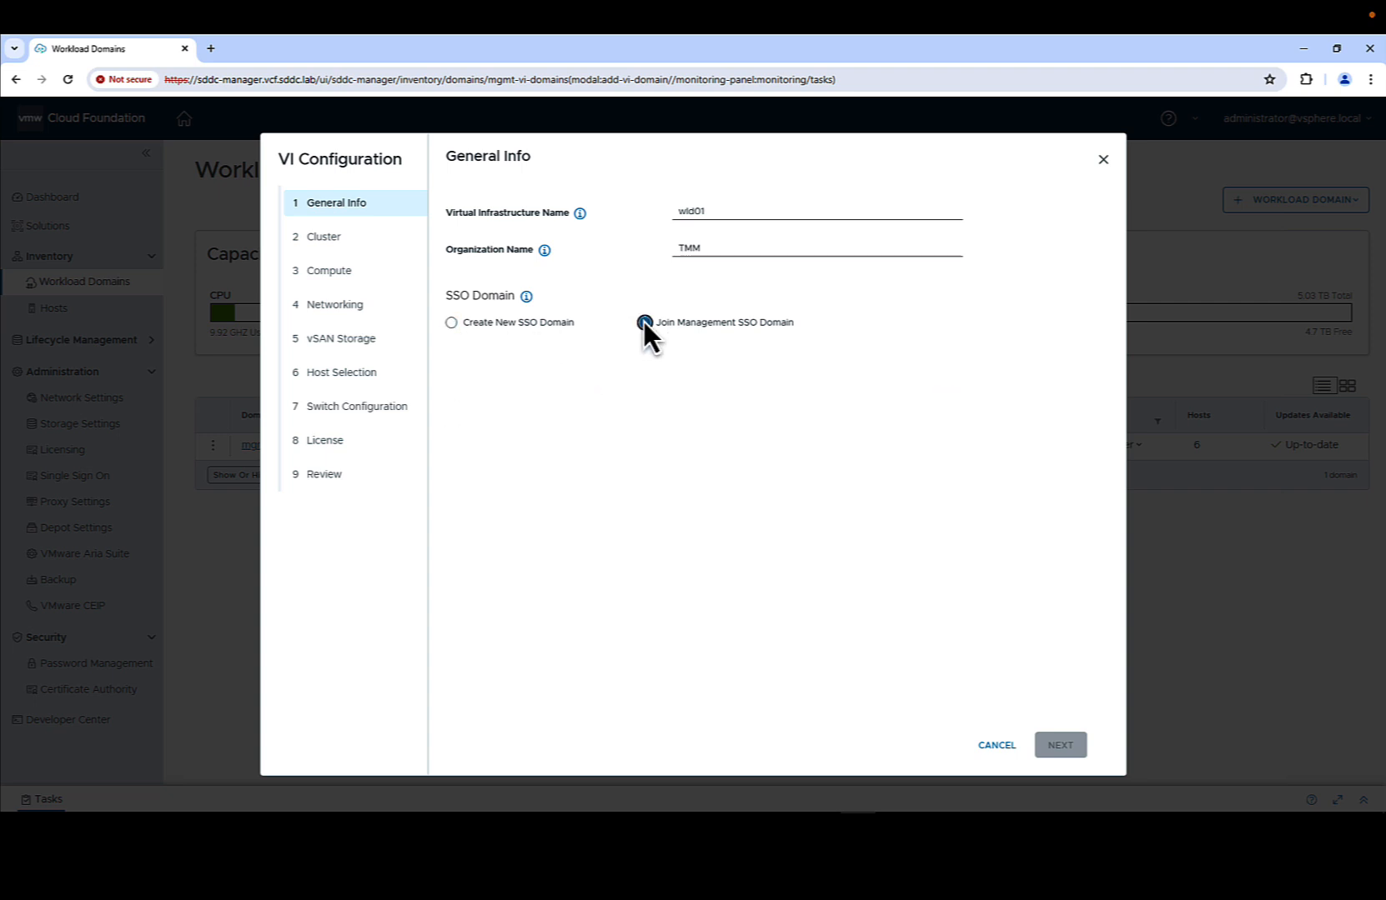
{"action": "left_click", "coordinate": [1059, 746]}
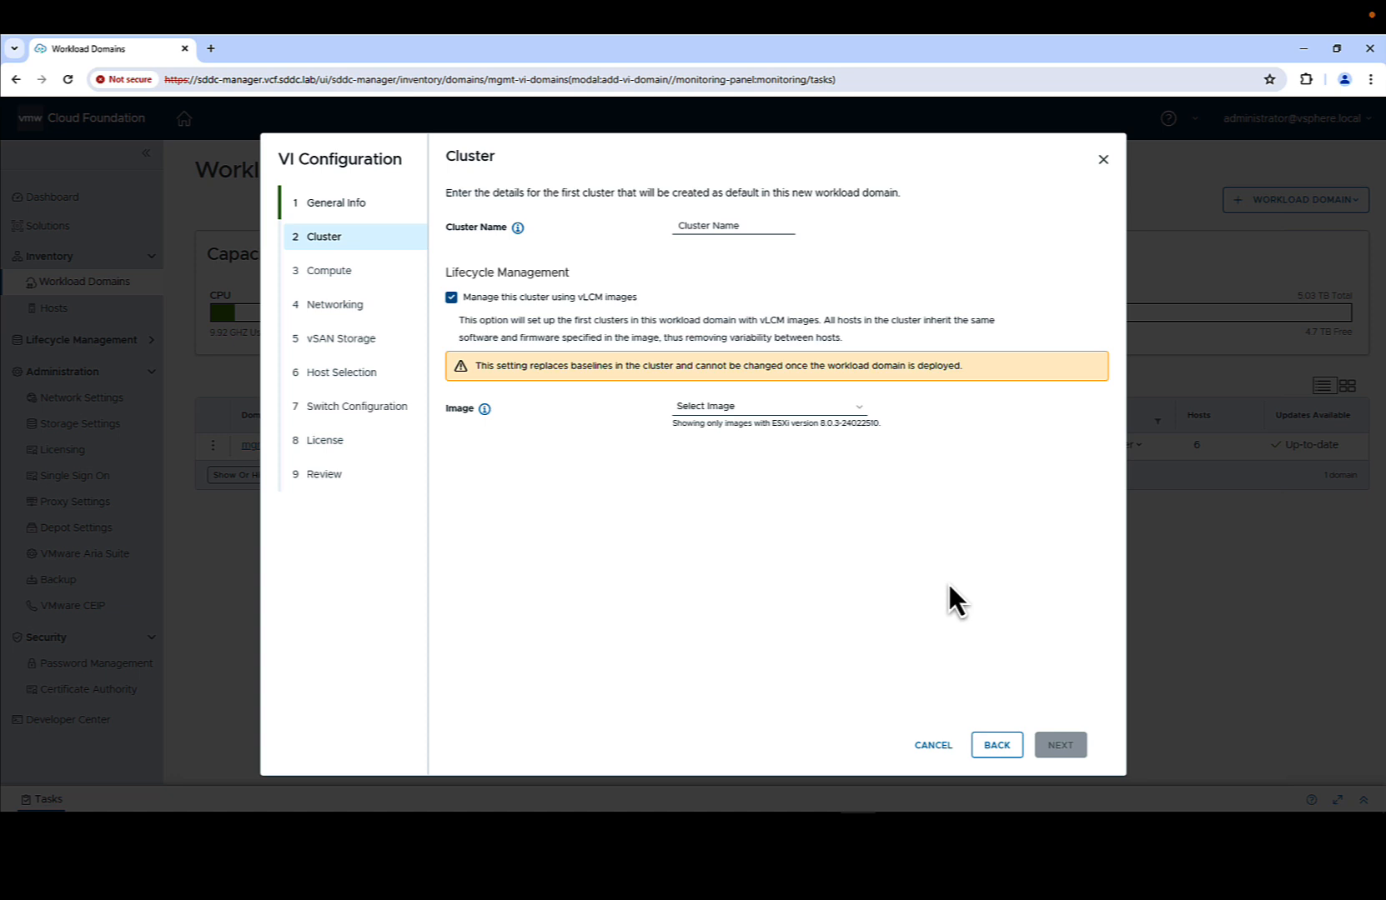
- Name the cluster cluster01 and give it the Management-Domain-ESXi-Personality image
{"action": "left_click", "coordinate": [744, 225]}
{"action": "type", "text": "cluster01"}
{"action": "left_click", "coordinate": [820, 406]}
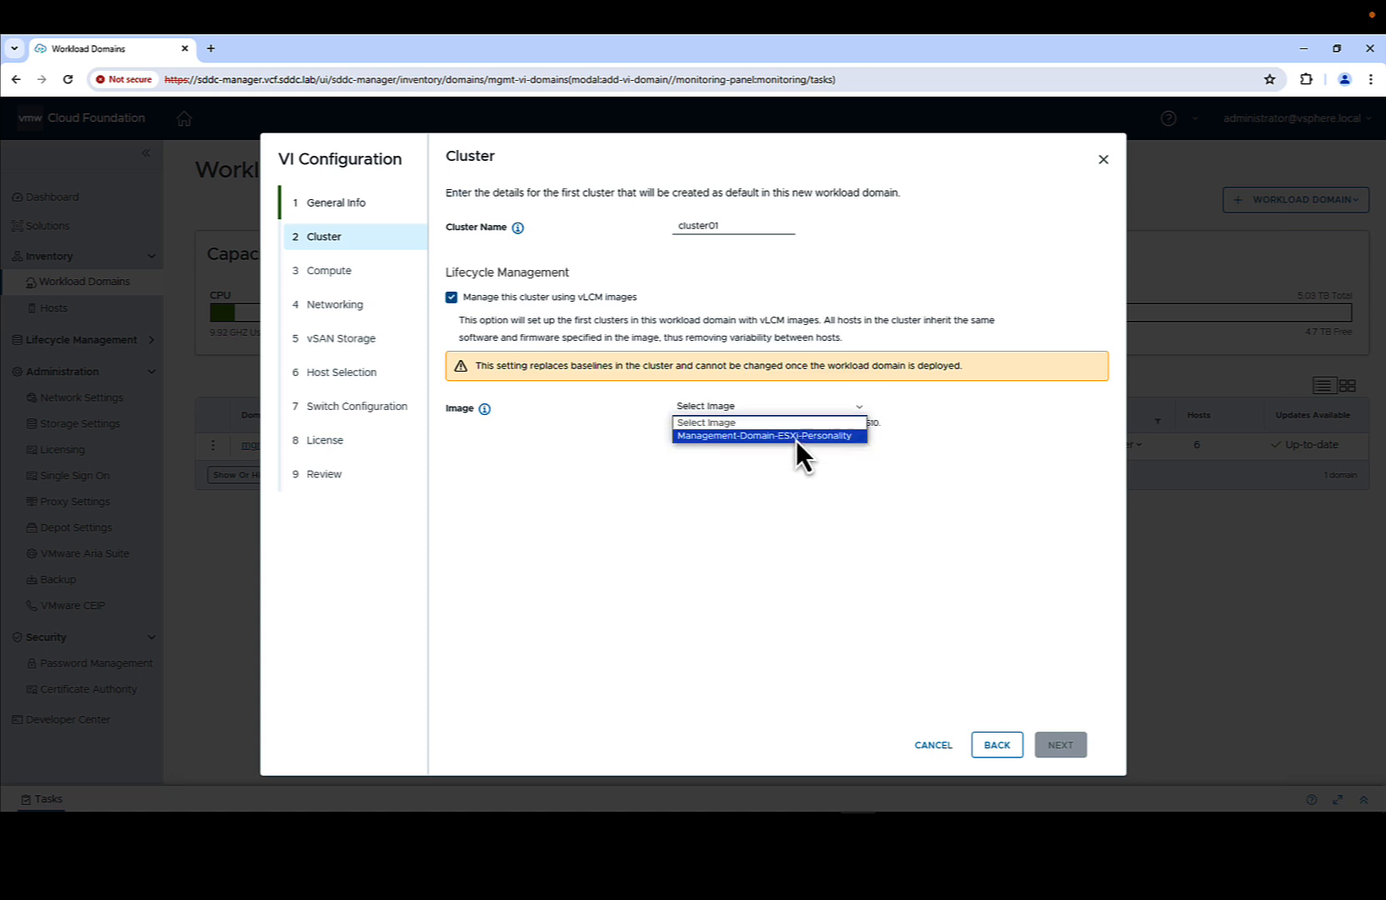
{"action": "left_click", "coordinate": [796, 440]}
- Set the domain vCenter FQDN to wld01-vcenter and enter its root password
{"action": "left_click", "coordinate": [1061, 744]}
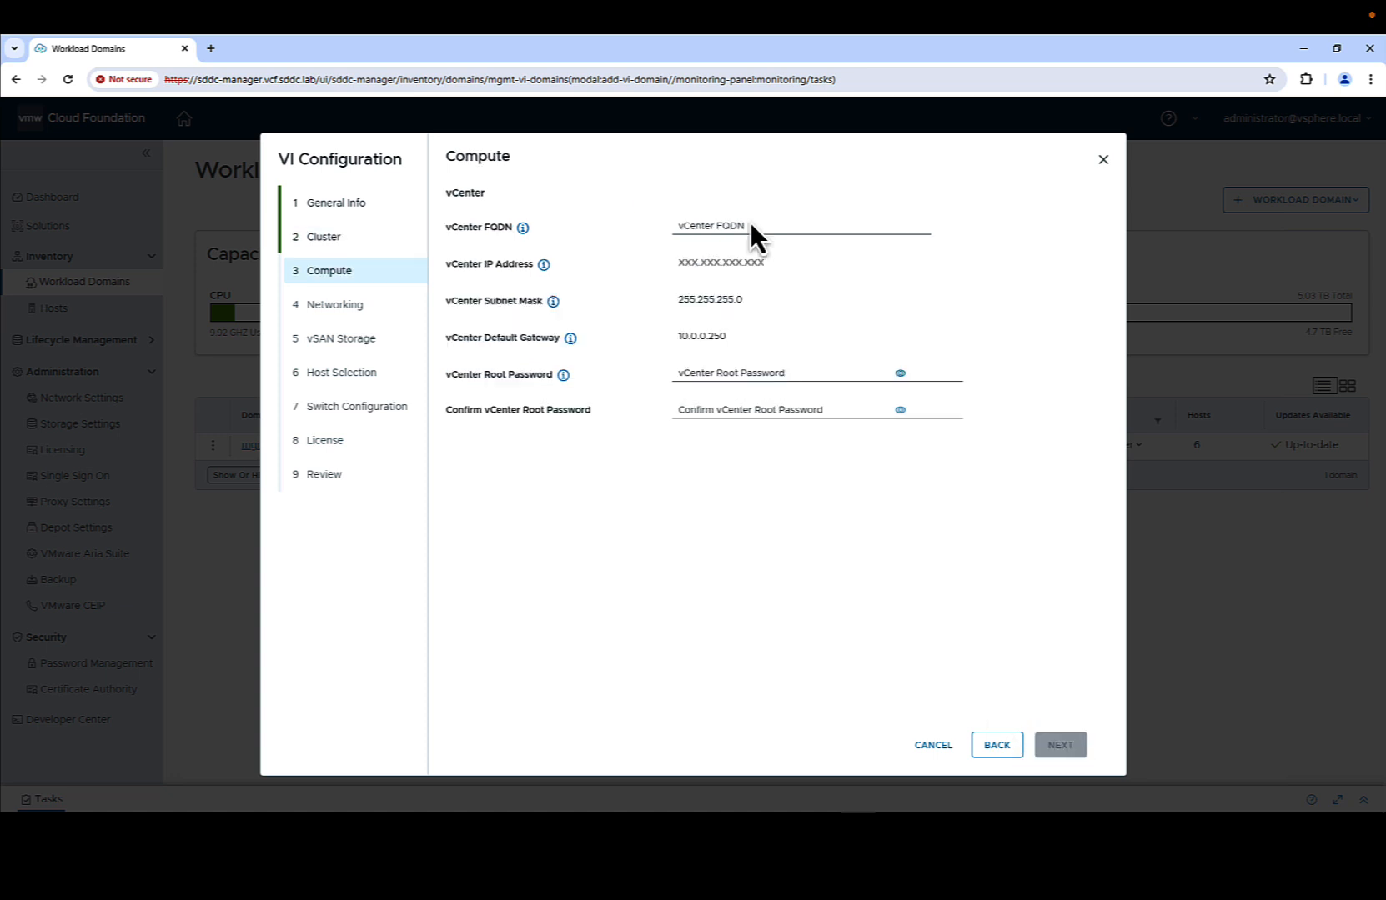
{"action": "left_click", "coordinate": [750, 222]}
{"action": "type", "text": "wld01-vcenter.vcf.sddc.lab"}
{"action": "left_click", "coordinate": [766, 375]}
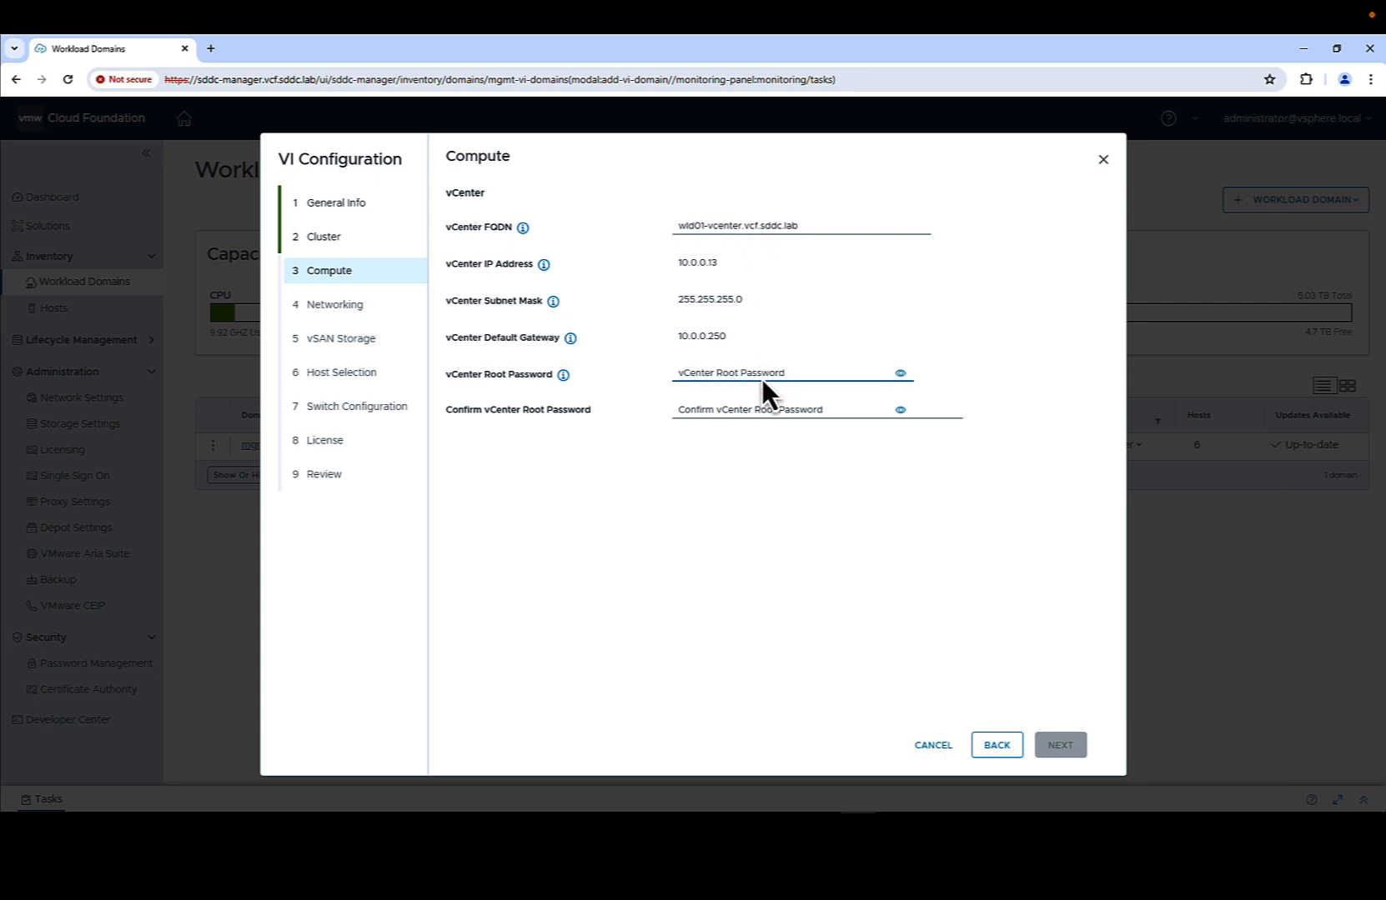
{"action": "key", "text": "ctrl+v"}
{"action": "left_click", "coordinate": [755, 409]}
{"action": "key", "text": "ctrl+v"}
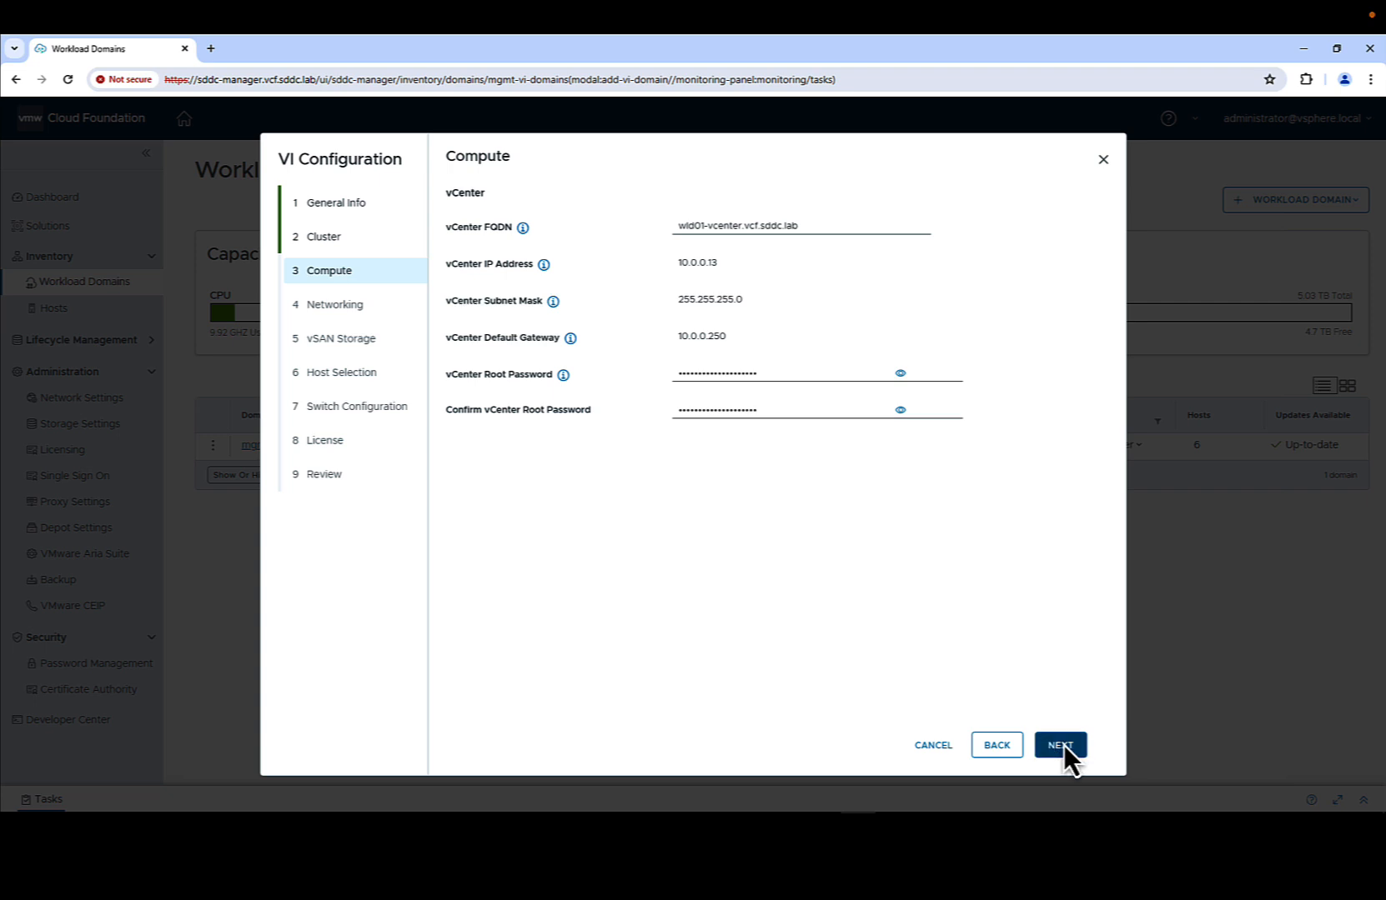
{"action": "left_click", "coordinate": [1062, 745]}
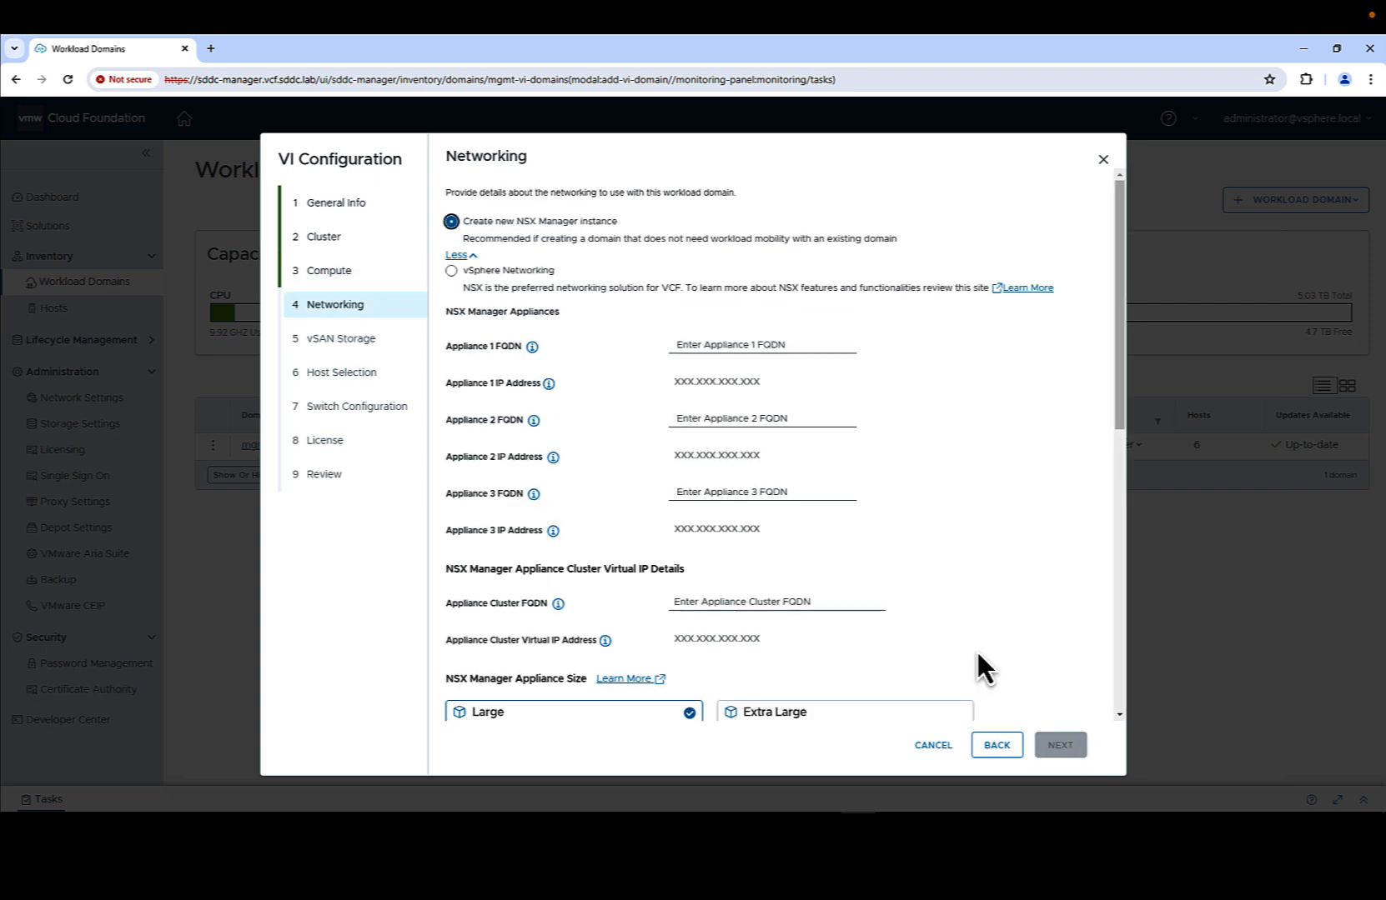
- Enter three NSX appliance FQDNs, including wld01-nsx-2/-3.vcf.sddc.lab, and cluster FQDN wld01-nsx.vcf.sddc.lab
{"action": "left_click", "coordinate": [787, 342]}
{"action": "type", "text": "wld01-nsx-1.vcf.sddc.lab"}
{"action": "key", "text": "Tab"}
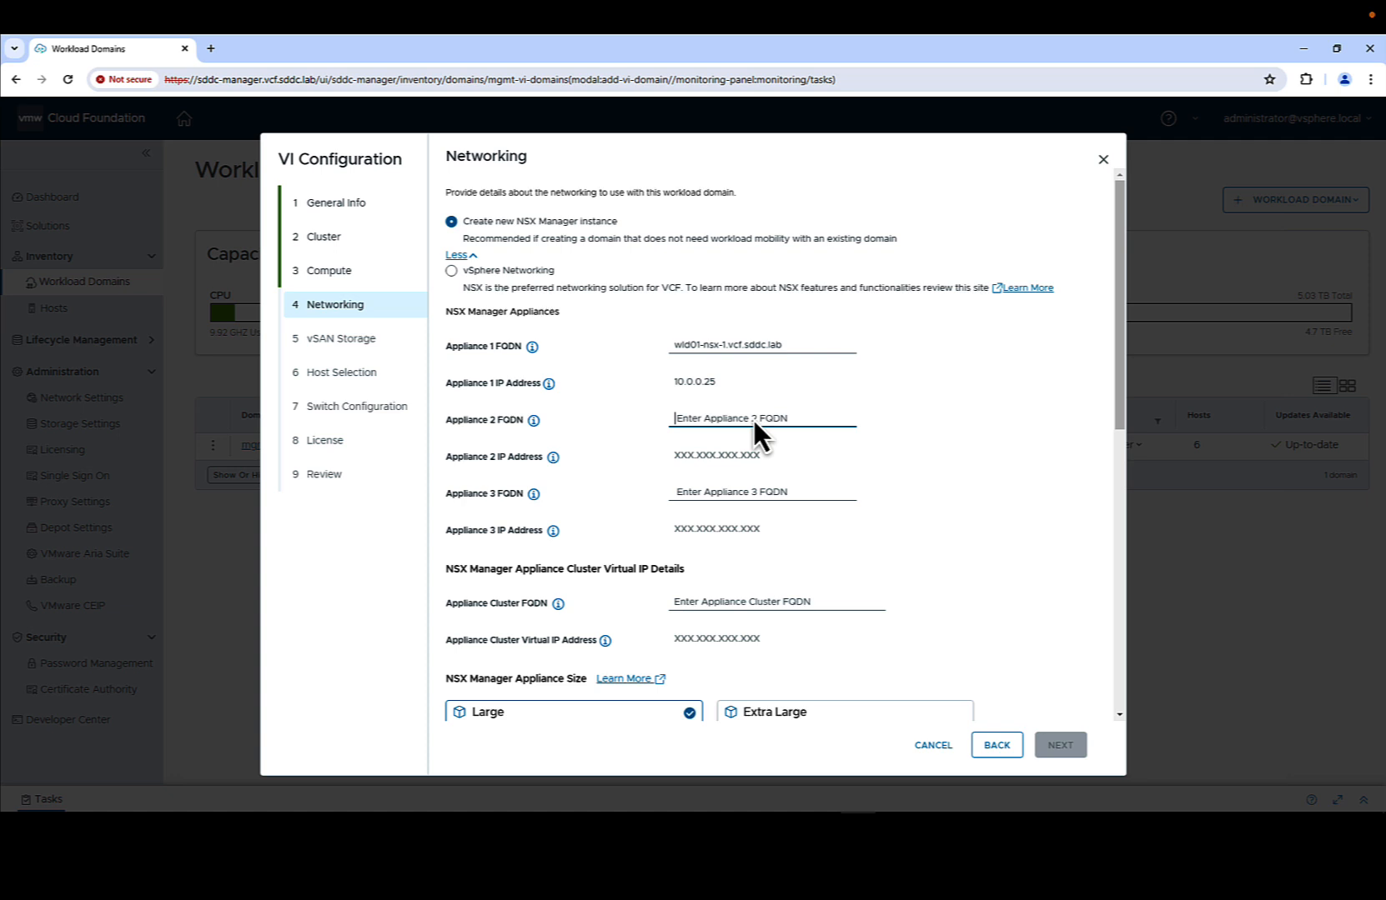
{"action": "type", "text": "wld01-nsx-2.vcf.sddc.lab"}
{"action": "key", "text": "Tab"}
{"action": "type", "text": "wld01-nsx-3.vcf.sddc.lab"}
{"action": "key", "text": "Tab"}
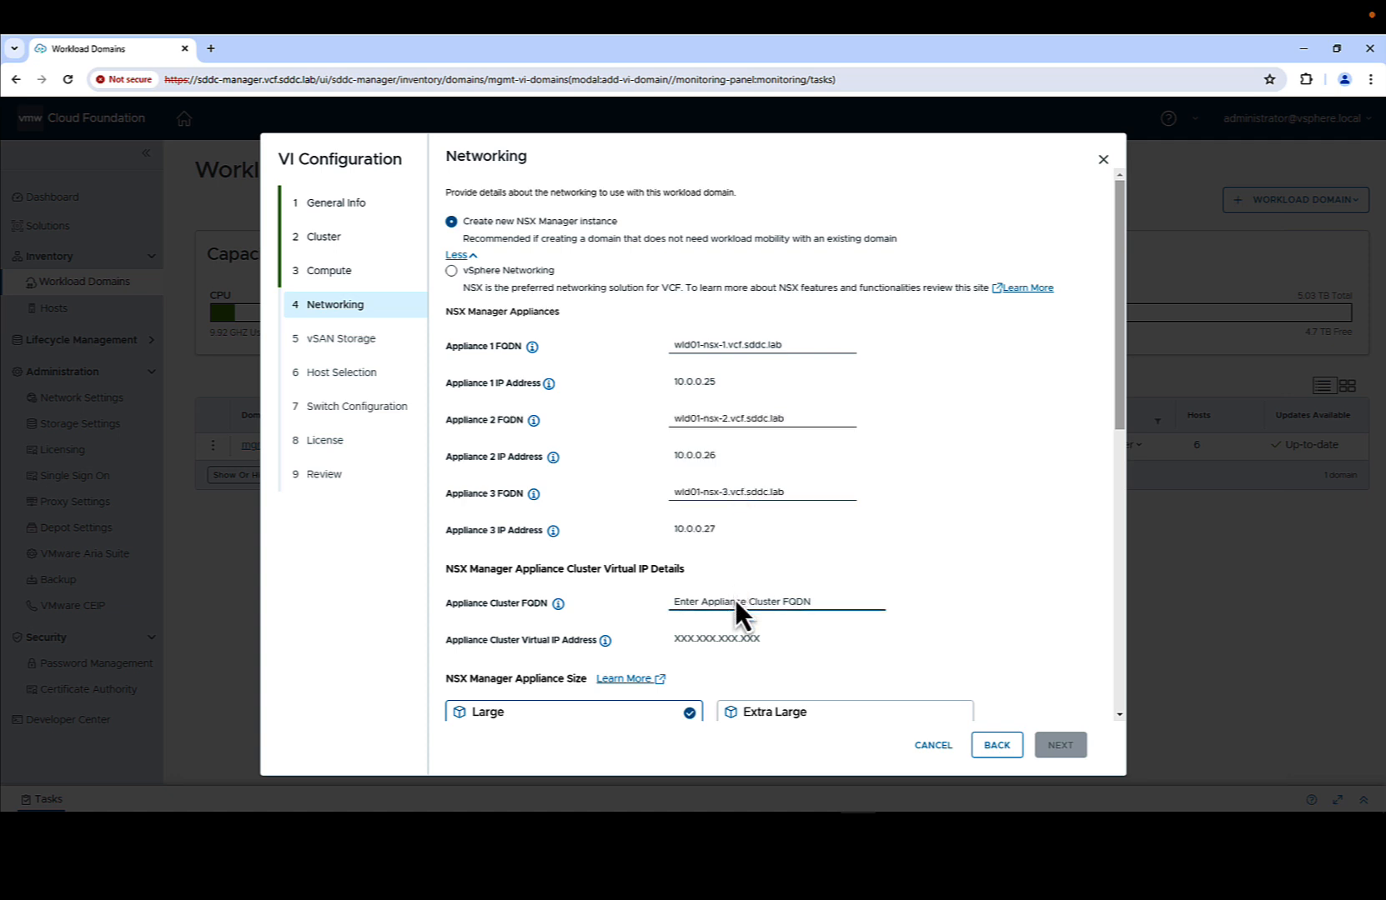
{"action": "type", "text": "wld01-nsx.vcf.sddc.lab"}
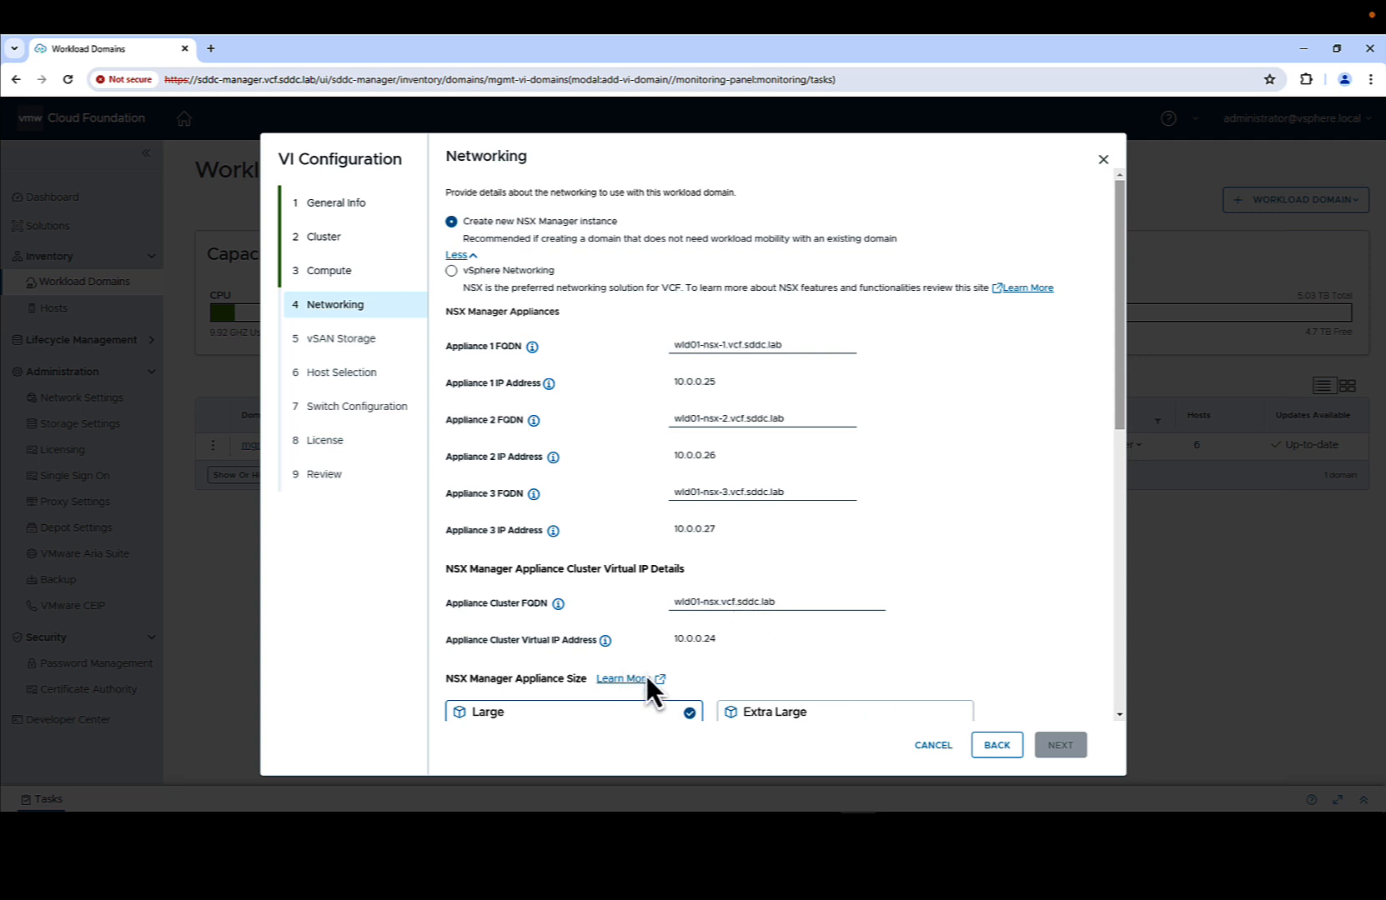
- Enter and confirm the NSX admin password
{"action": "scroll", "coordinate": [644, 703], "scroll_direction": "down", "scroll_amount": 4}
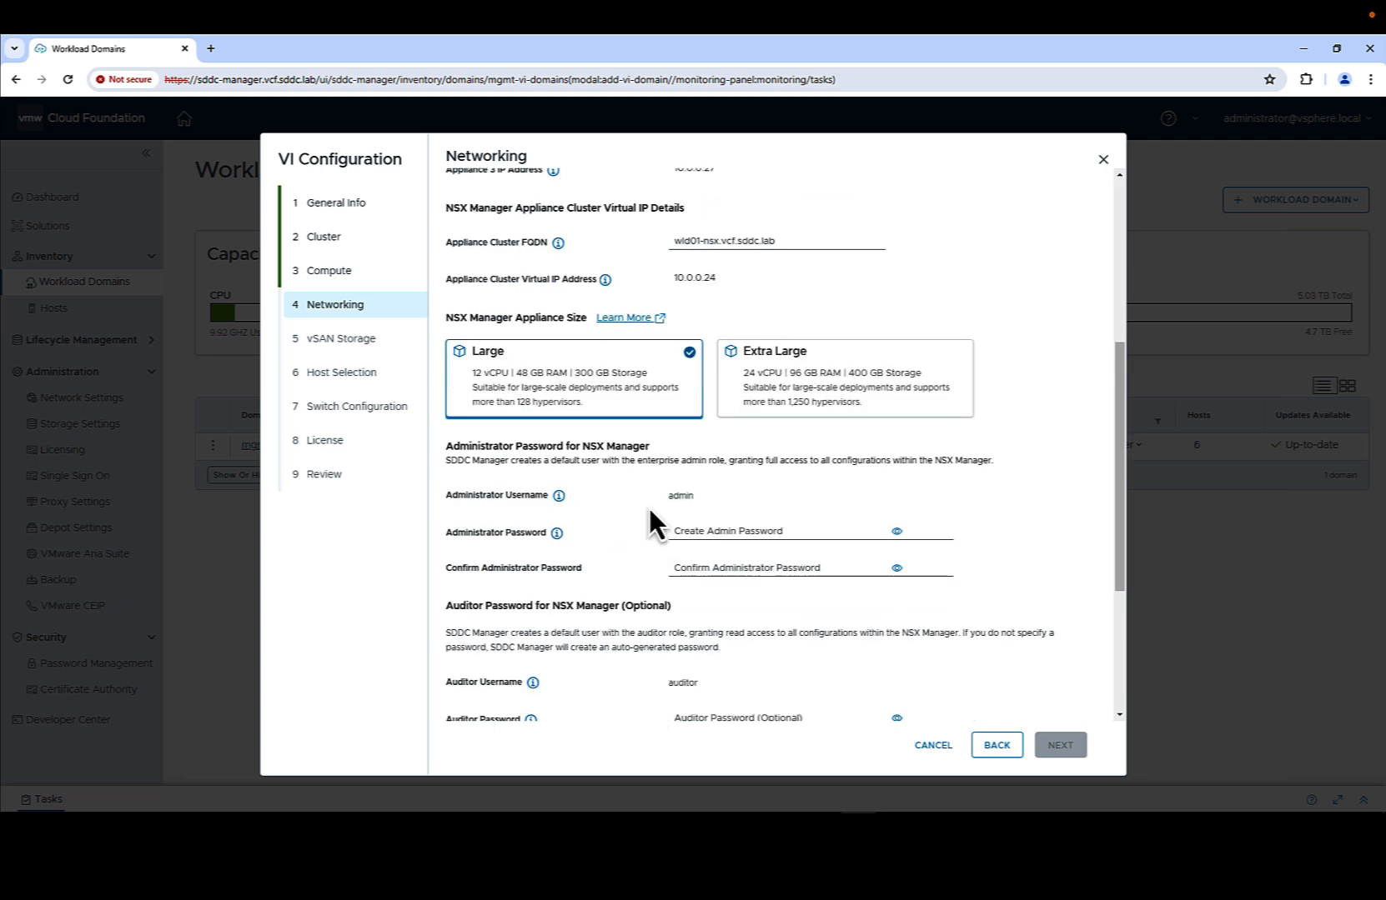
{"action": "scroll", "coordinate": [644, 254], "scroll_direction": "down", "scroll_amount": 2}
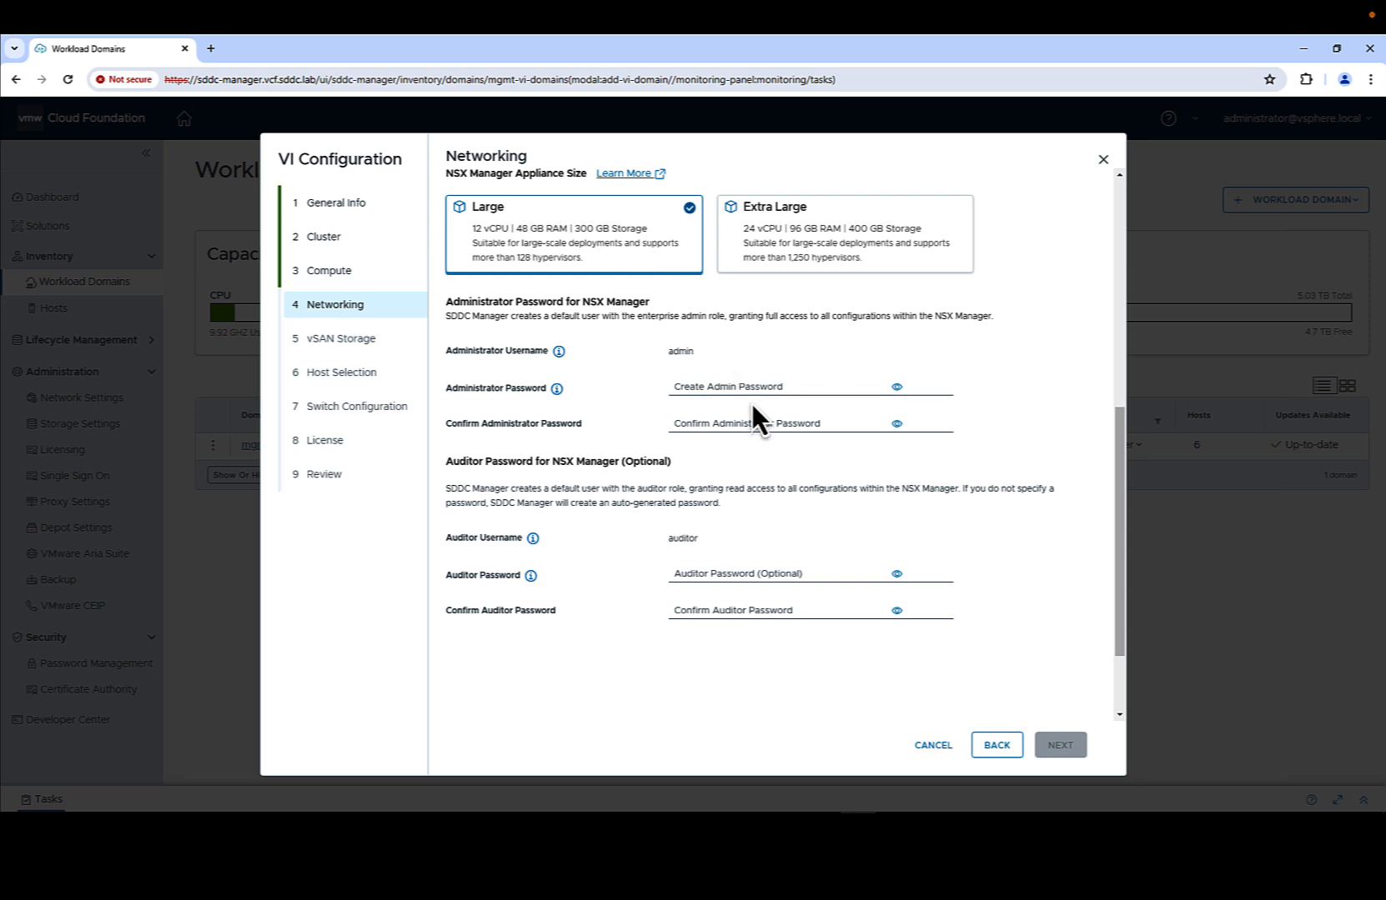
{"action": "left_click", "coordinate": [761, 390]}
{"action": "key", "text": "ctrl+v"}
{"action": "left_click", "coordinate": [754, 427]}
{"action": "key", "text": "ctrl+v"}
{"action": "left_click", "coordinate": [1035, 707]}
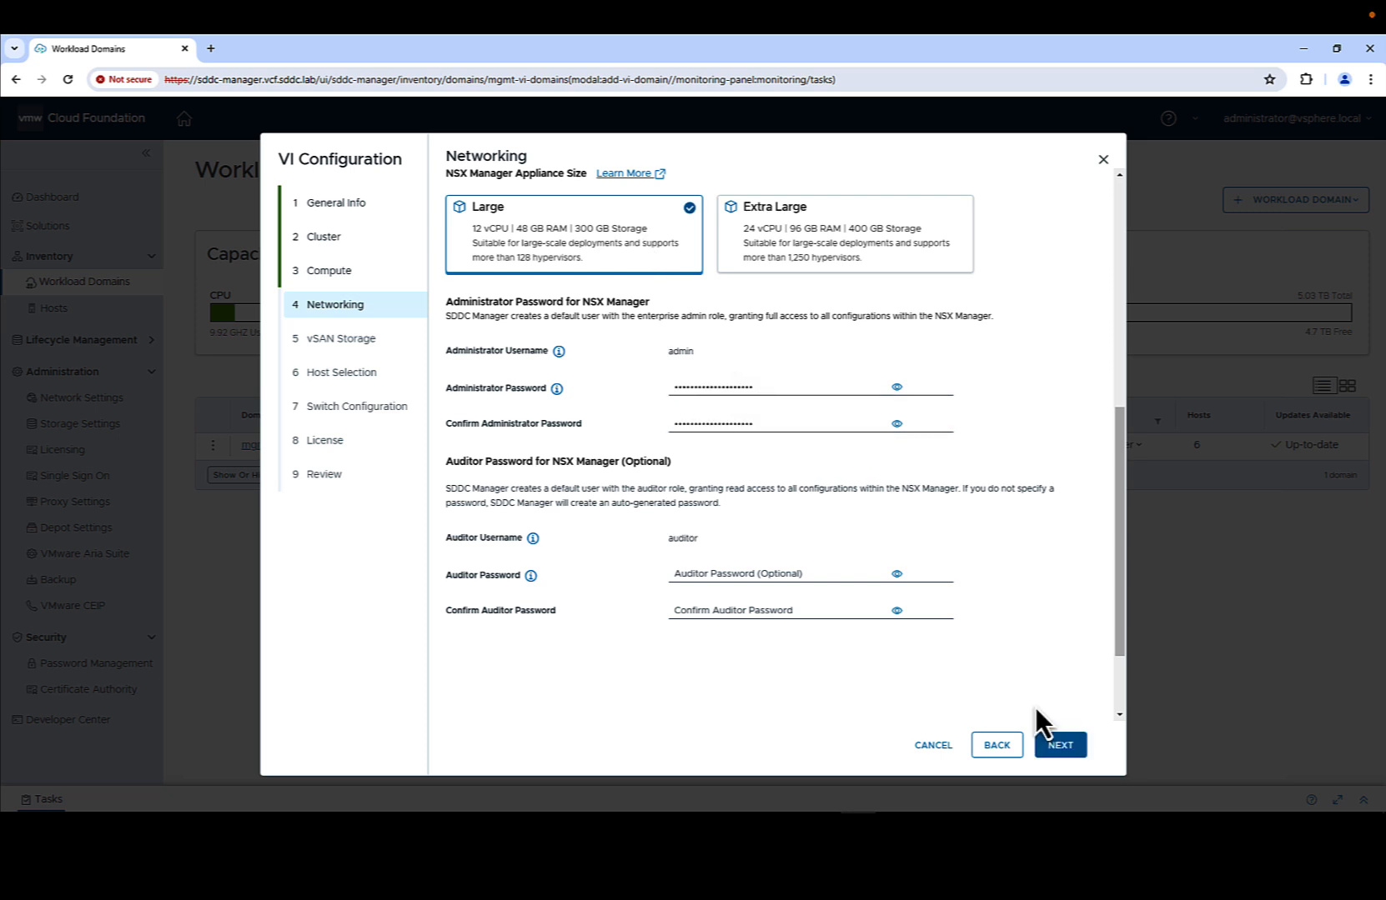
- Enable vSAN deduplication and compression, keeping Failures to Tolerate at 1
{"action": "left_click", "coordinate": [1061, 746]}
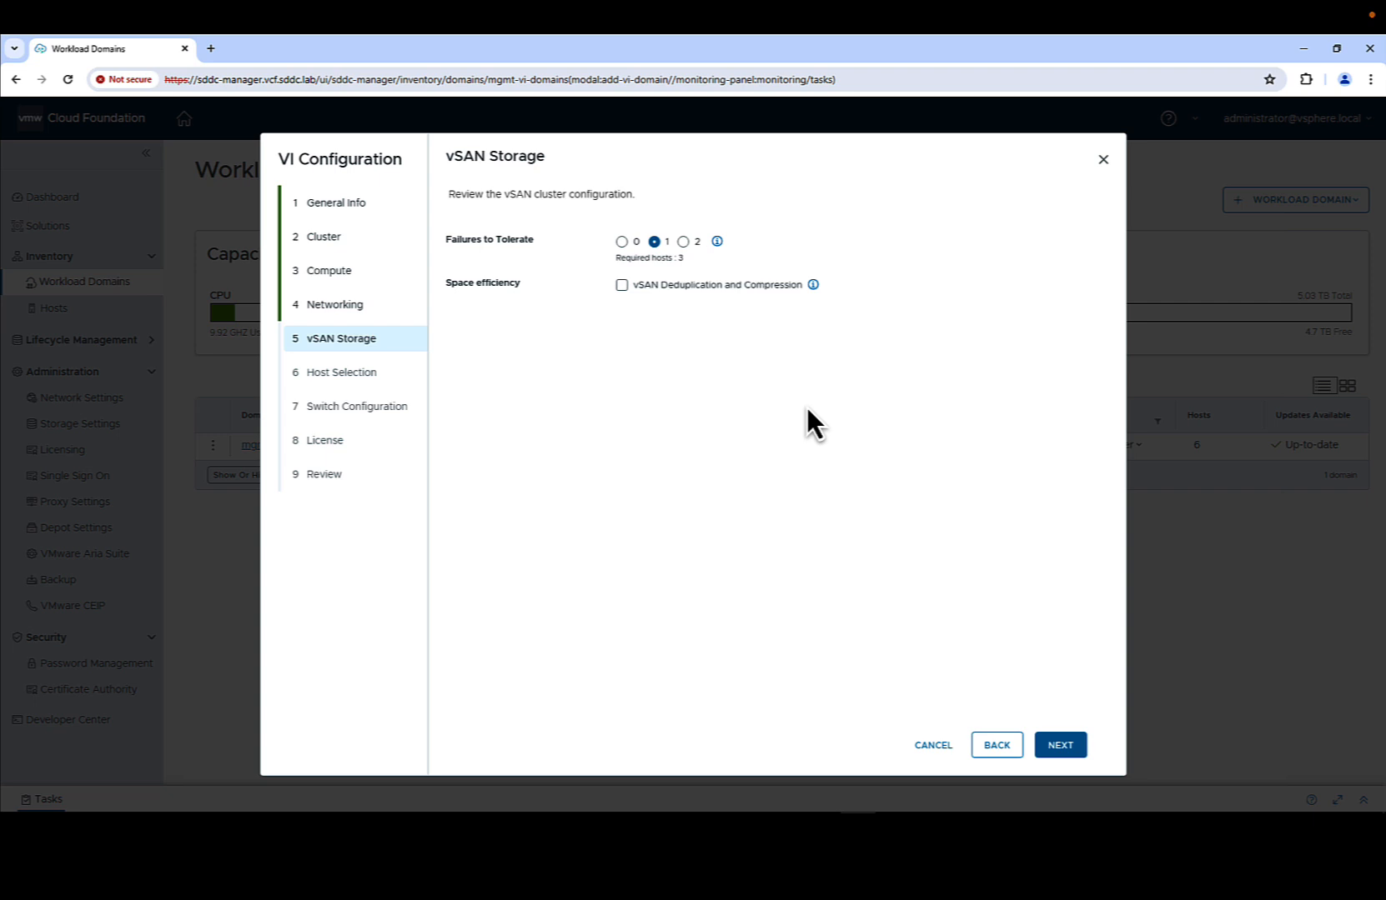
{"action": "left_click", "coordinate": [622, 284]}
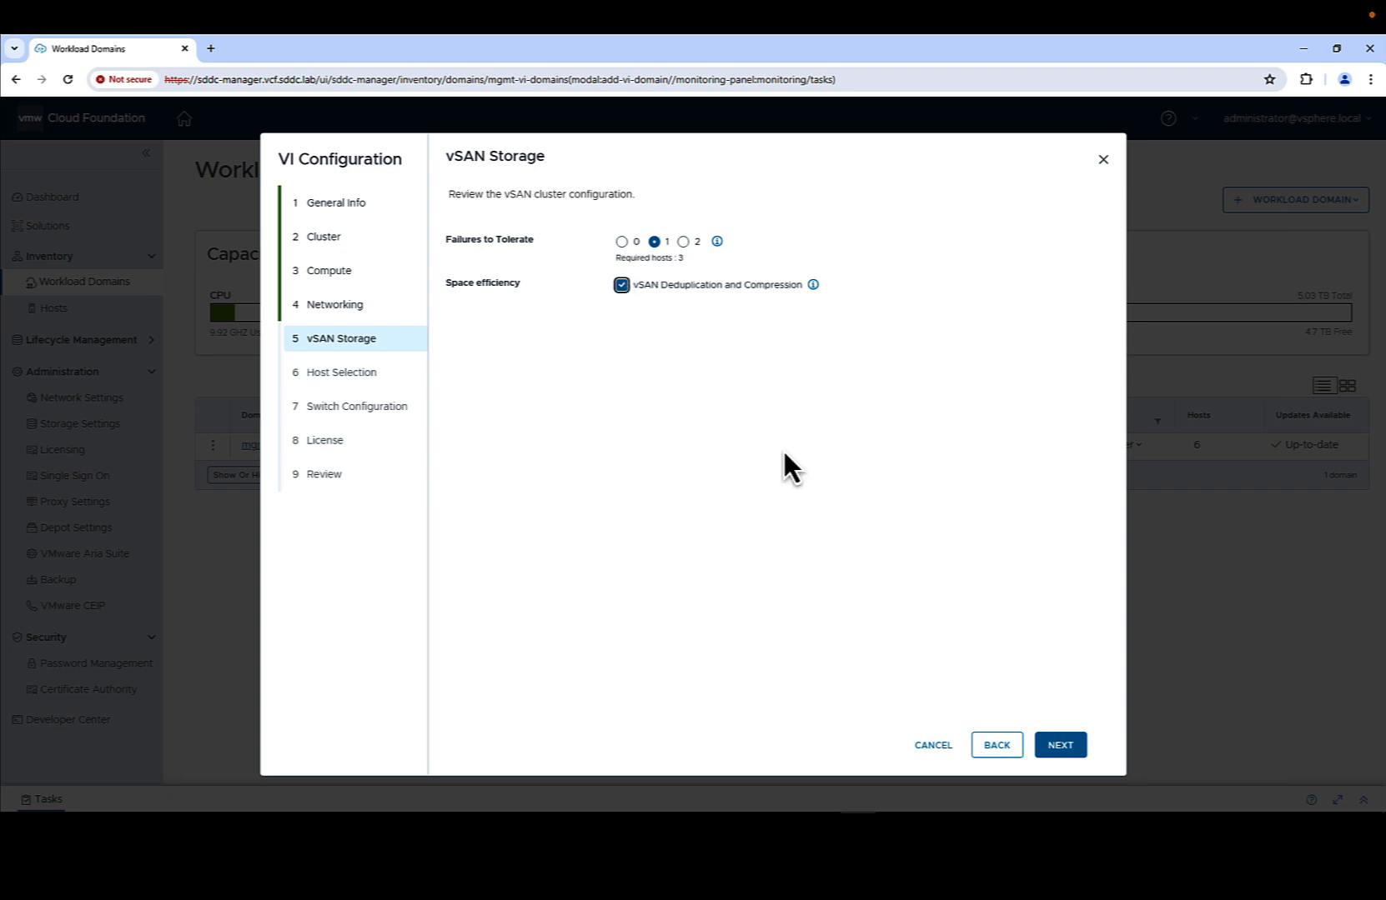
{"action": "left_click", "coordinate": [1073, 745]}
- Add hosts esxi-7 through esxi-11 to the domain and use the Default switch profile
{"action": "left_click", "coordinate": [463, 408]}
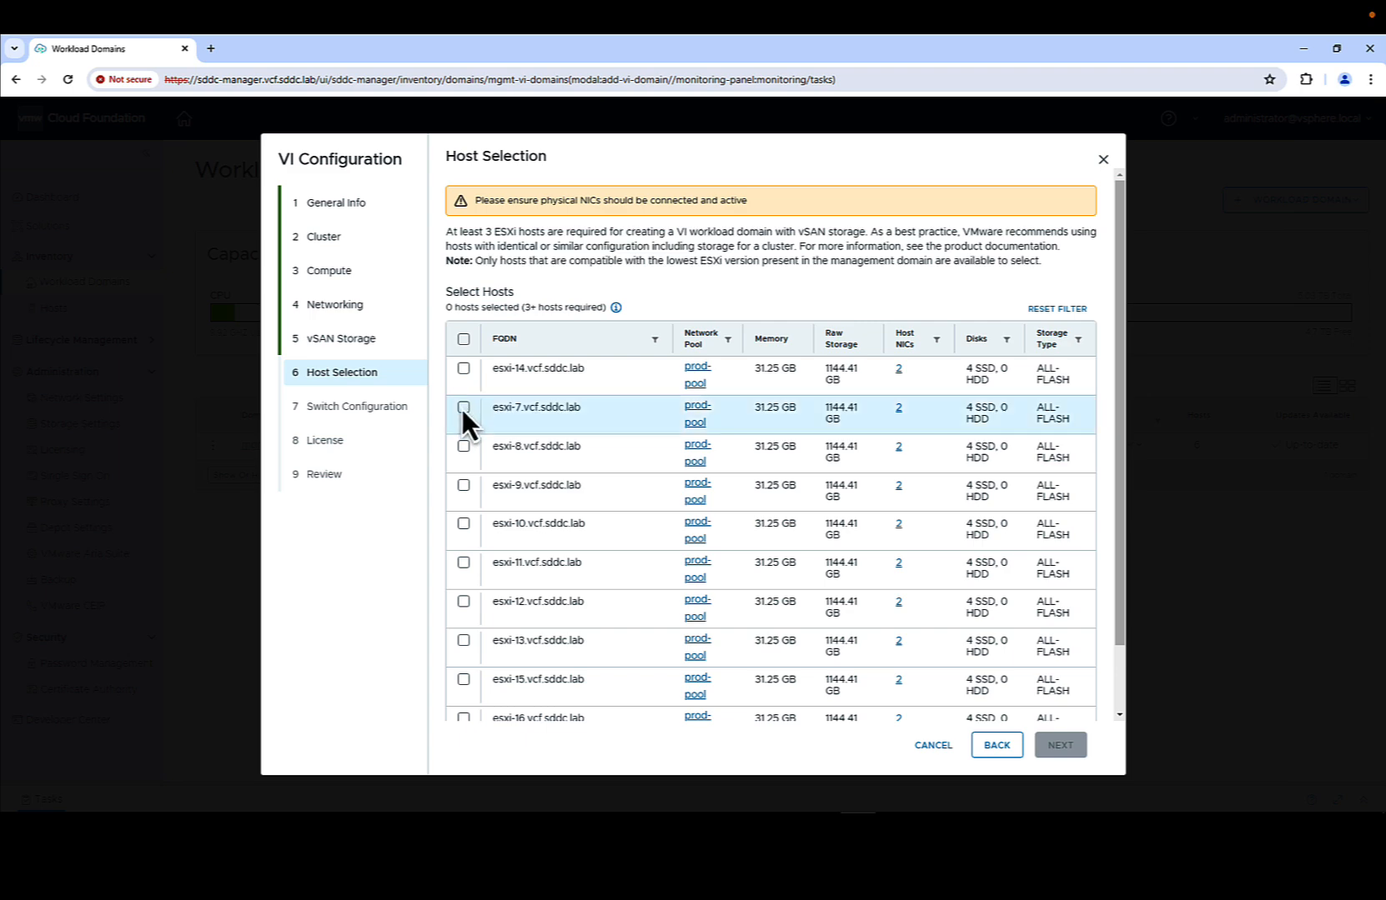
{"action": "left_click", "coordinate": [463, 446]}
{"action": "left_click", "coordinate": [463, 485]}
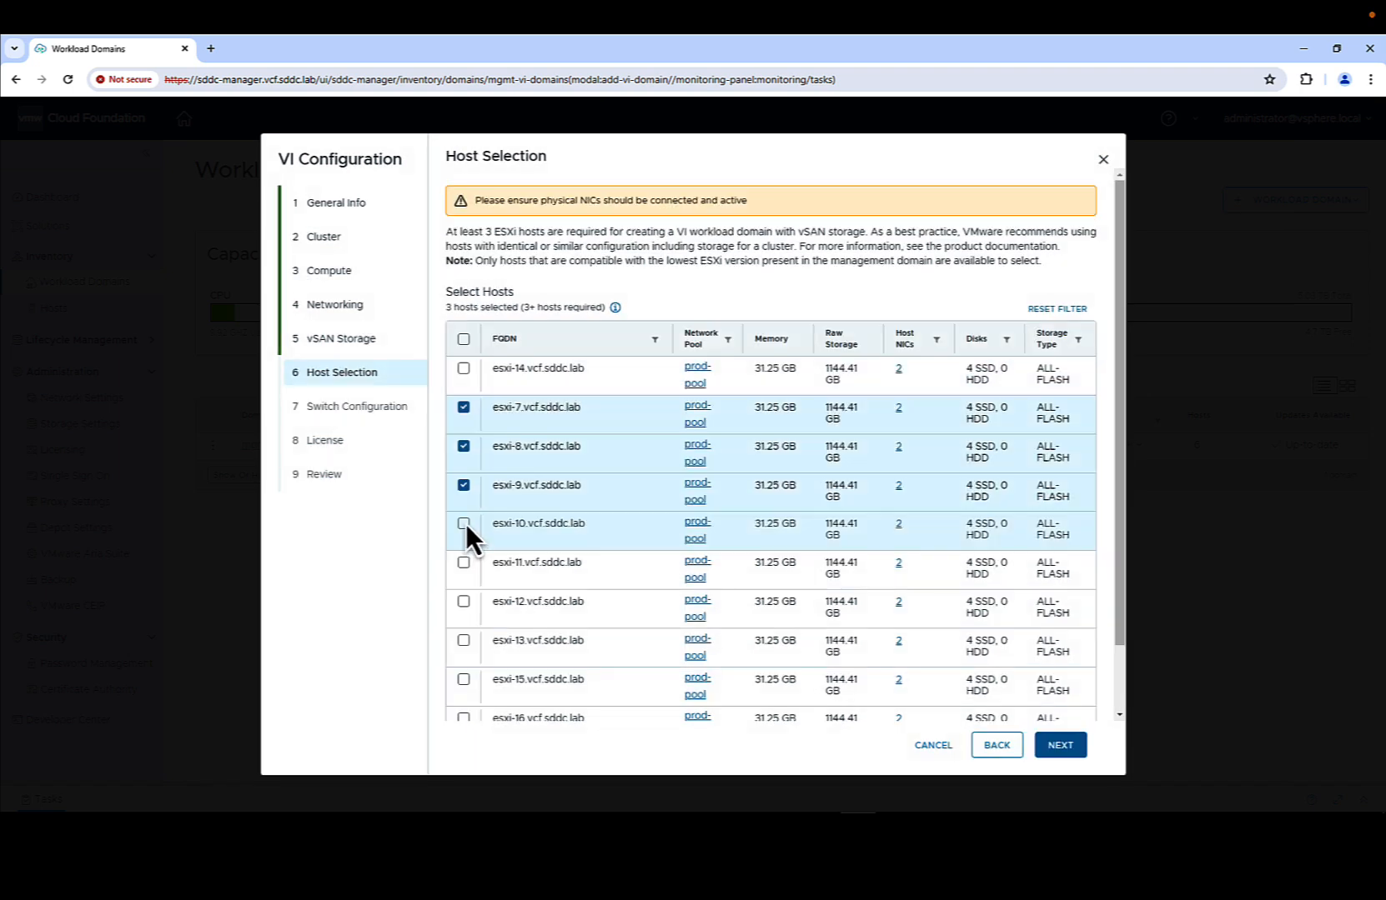
{"action": "left_click", "coordinate": [464, 524]}
{"action": "left_click", "coordinate": [464, 563]}
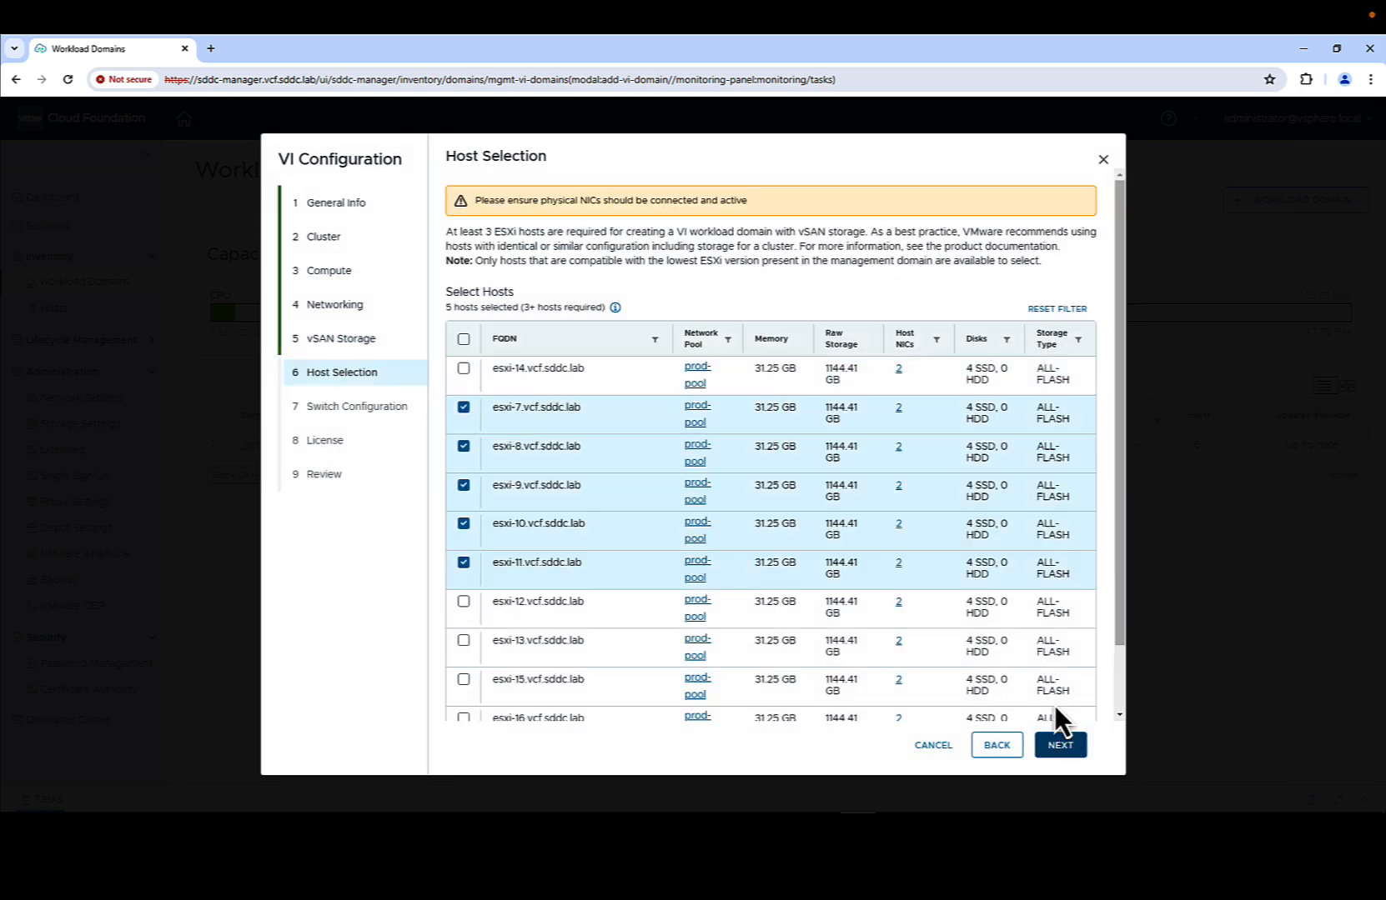
{"action": "left_click", "coordinate": [1060, 745]}
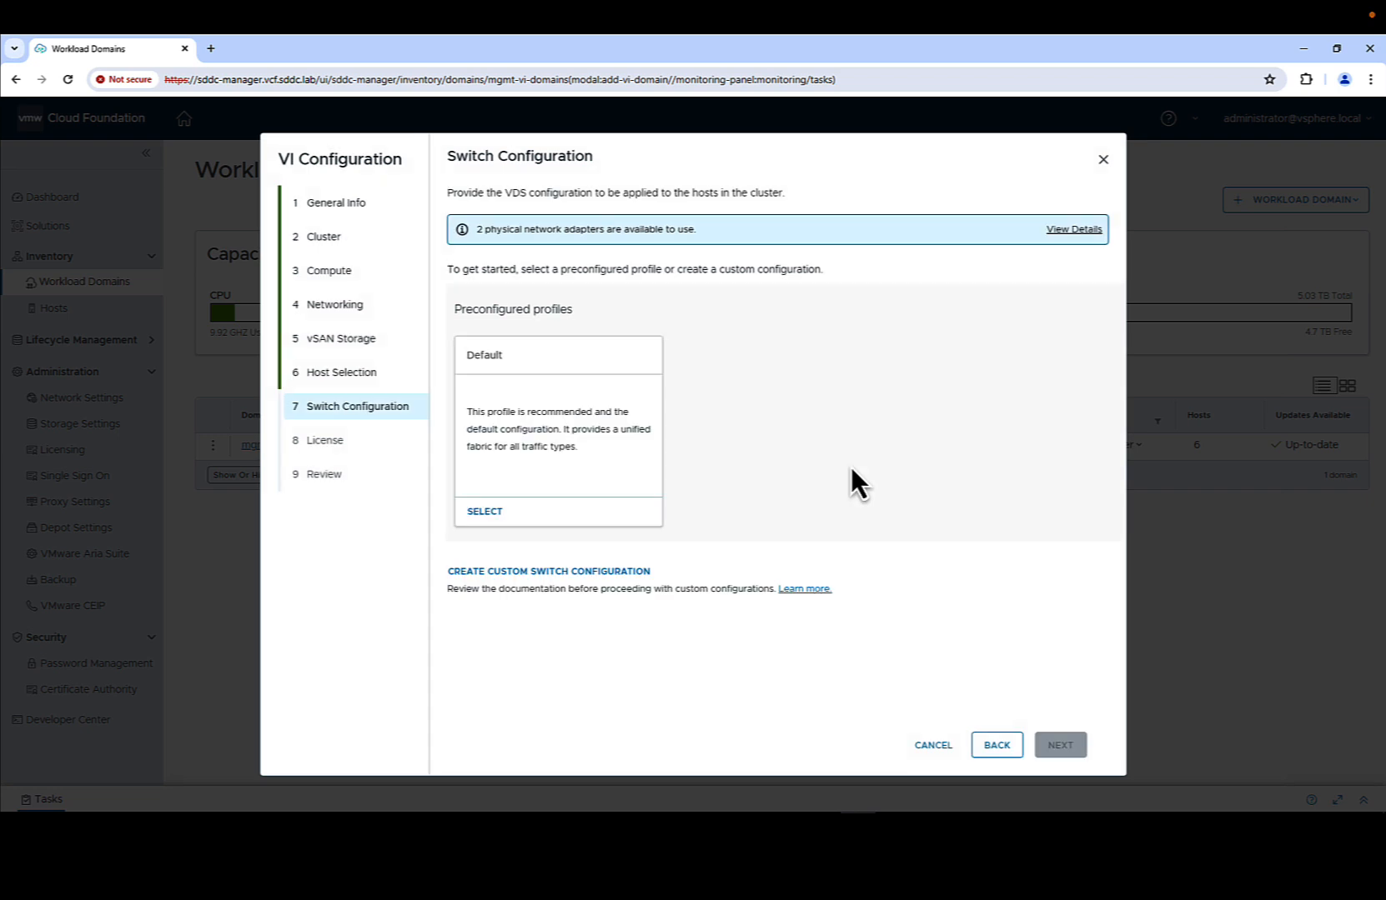
{"action": "left_click", "coordinate": [485, 511]}
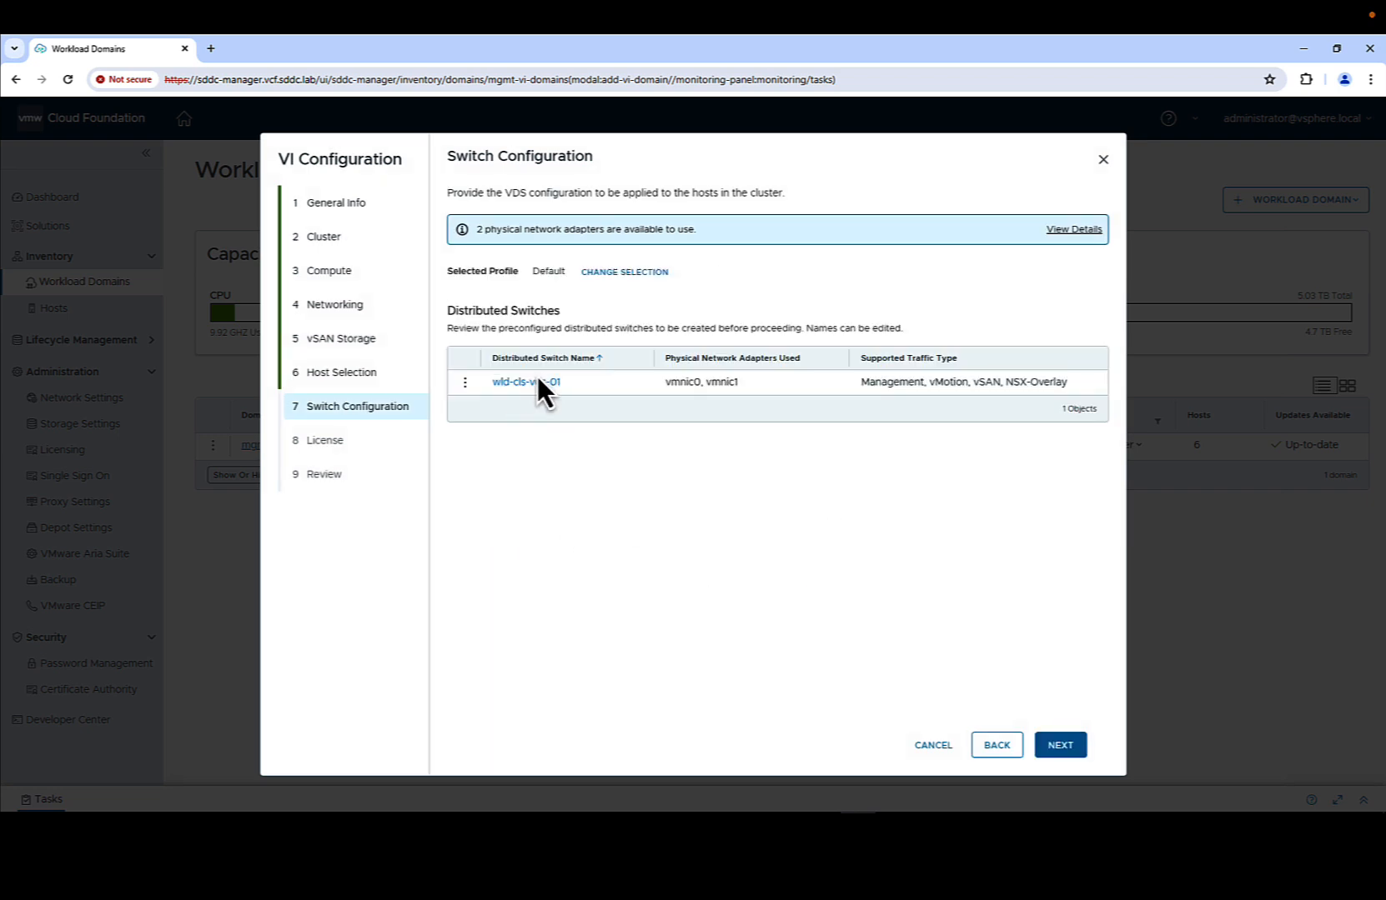
{"action": "left_click", "coordinate": [1059, 746]}
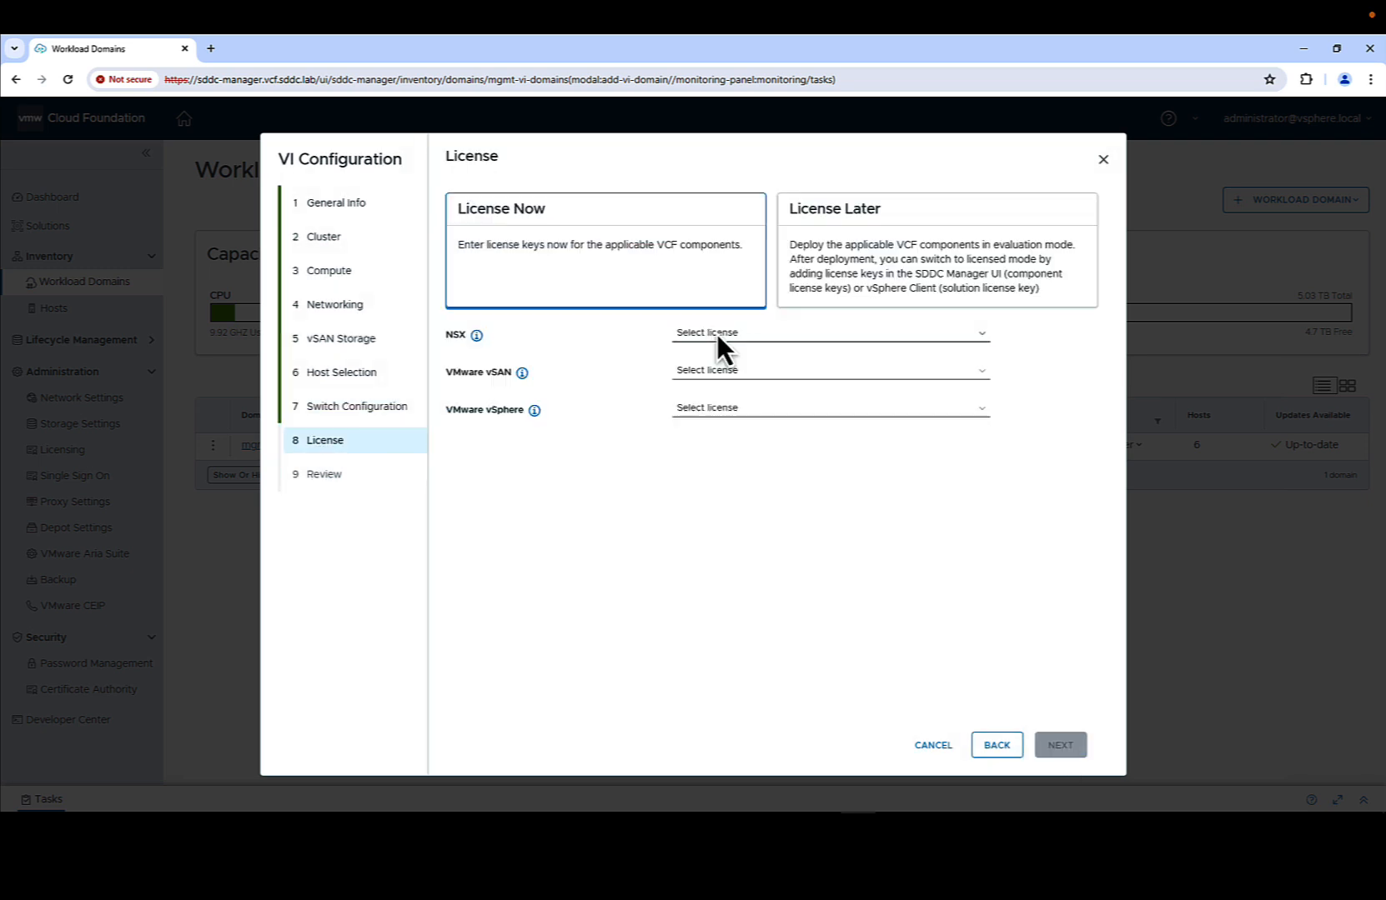
- Assign the VMware NSX Data Center, vSAN and vSphere license keys
{"action": "left_click", "coordinate": [717, 334]}
{"action": "left_click", "coordinate": [721, 348]}
{"action": "left_click", "coordinate": [730, 400]}
{"action": "left_click", "coordinate": [734, 429]}
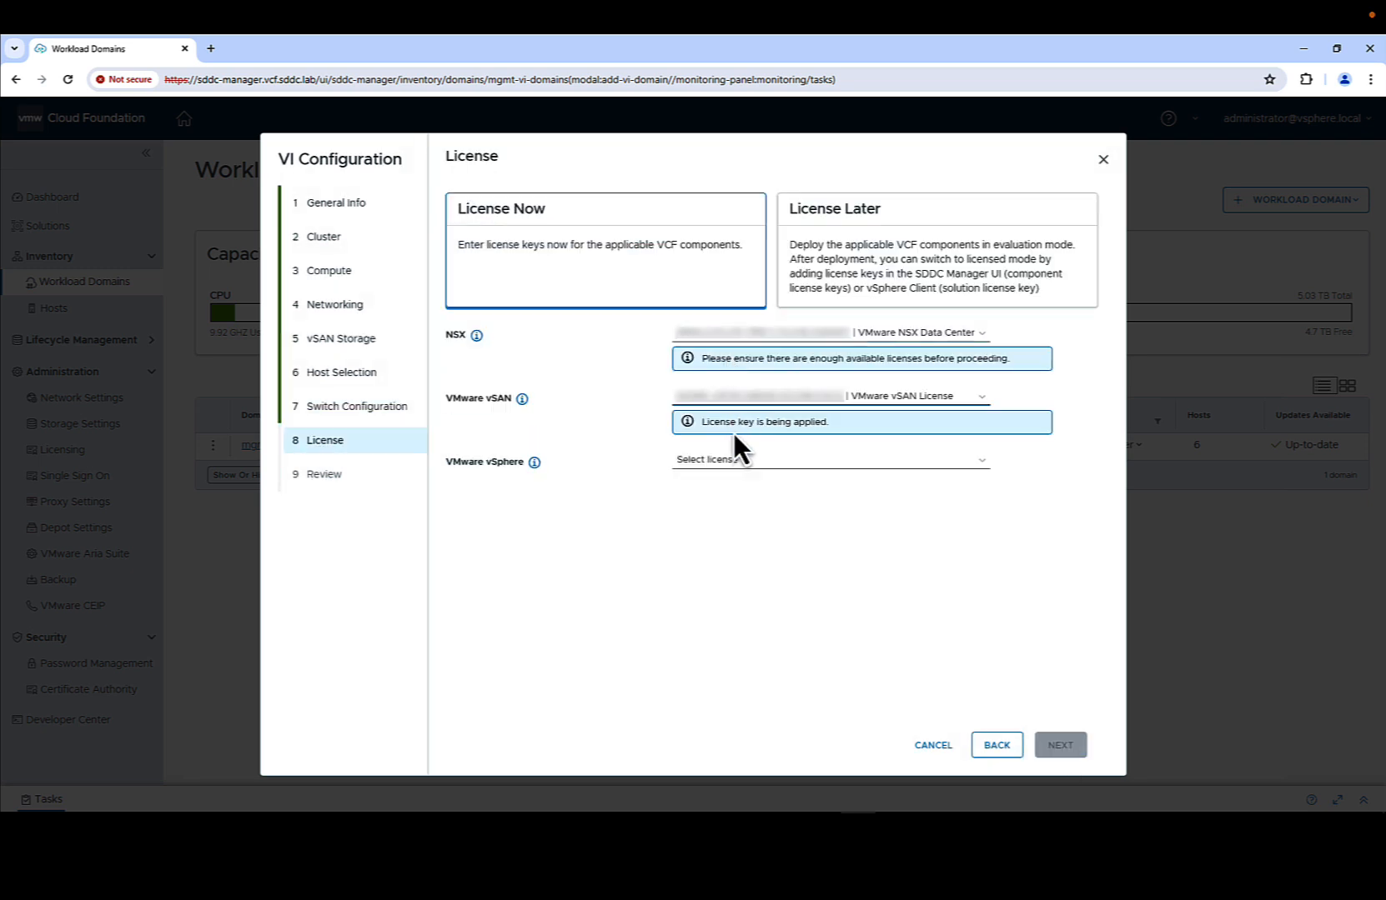
{"action": "left_click", "coordinate": [740, 467]}
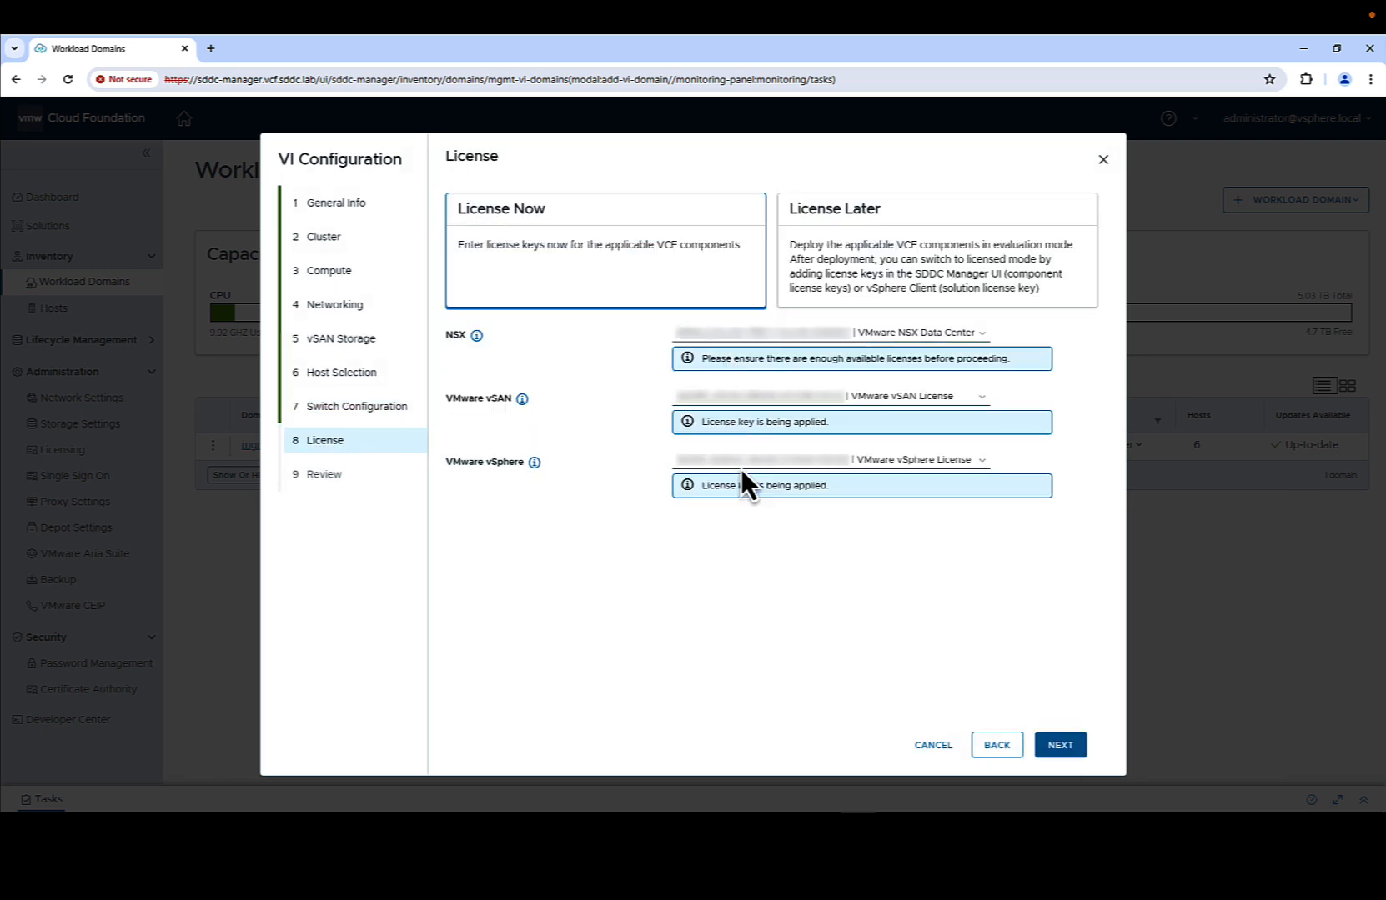
{"action": "left_click", "coordinate": [1058, 746]}
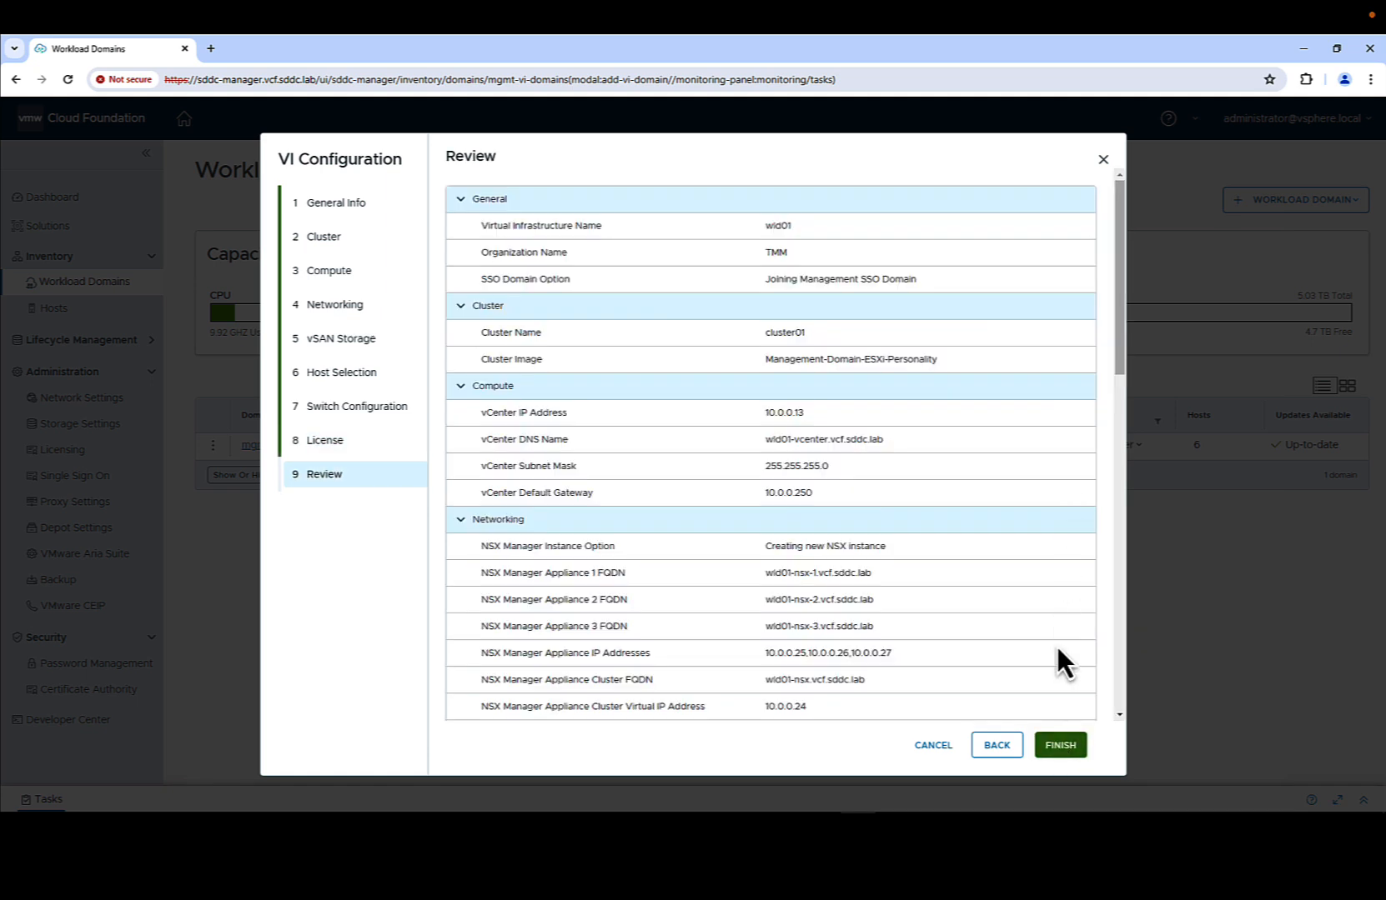
- Finish the wizard to deploy wld01, then open the ACTIVE domain's Summary page
{"action": "left_click", "coordinate": [1063, 748]}
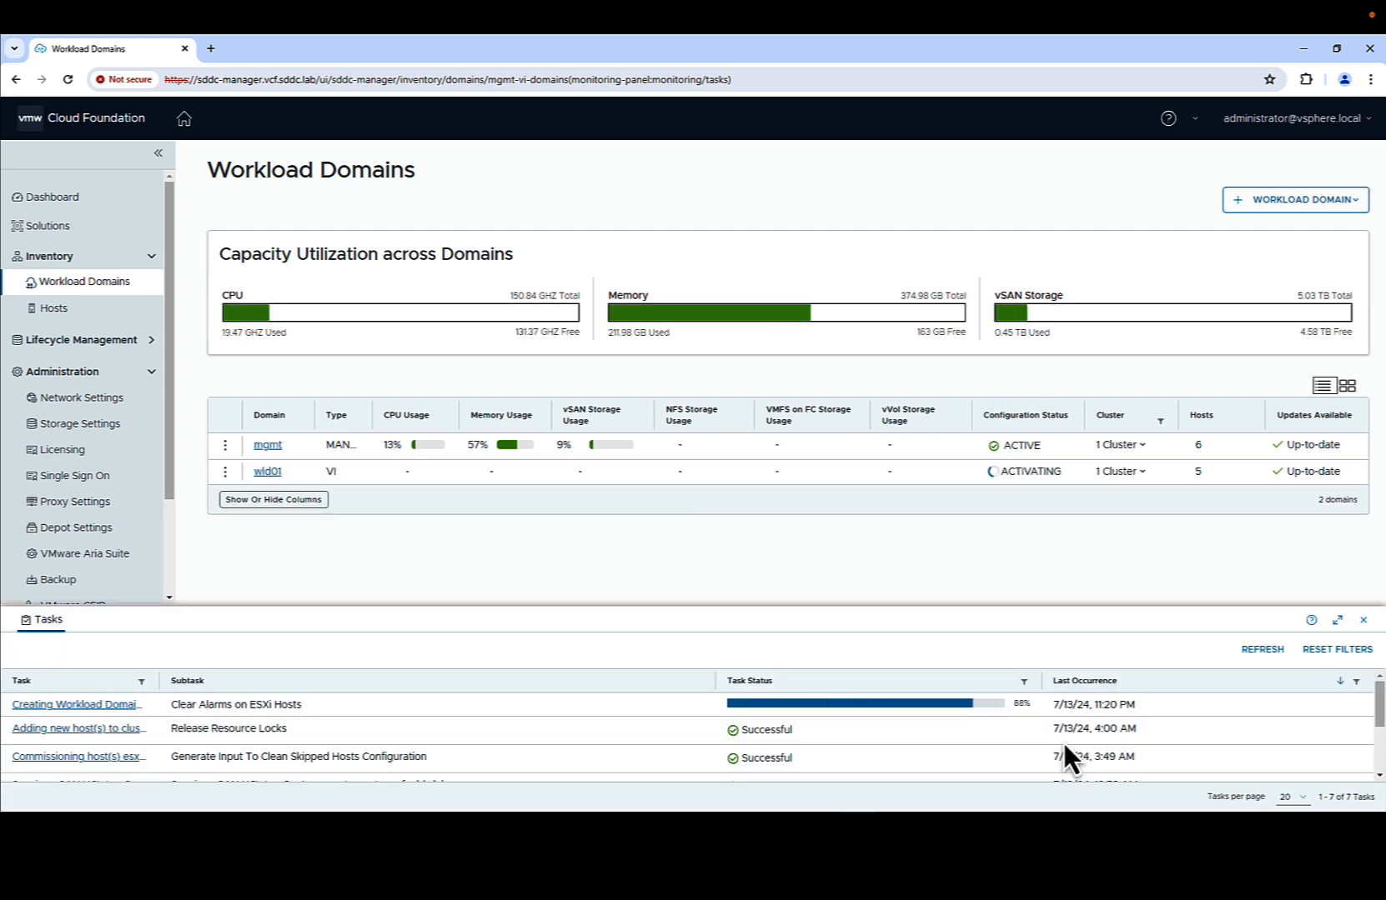
{"action": "left_click", "coordinate": [1363, 620]}
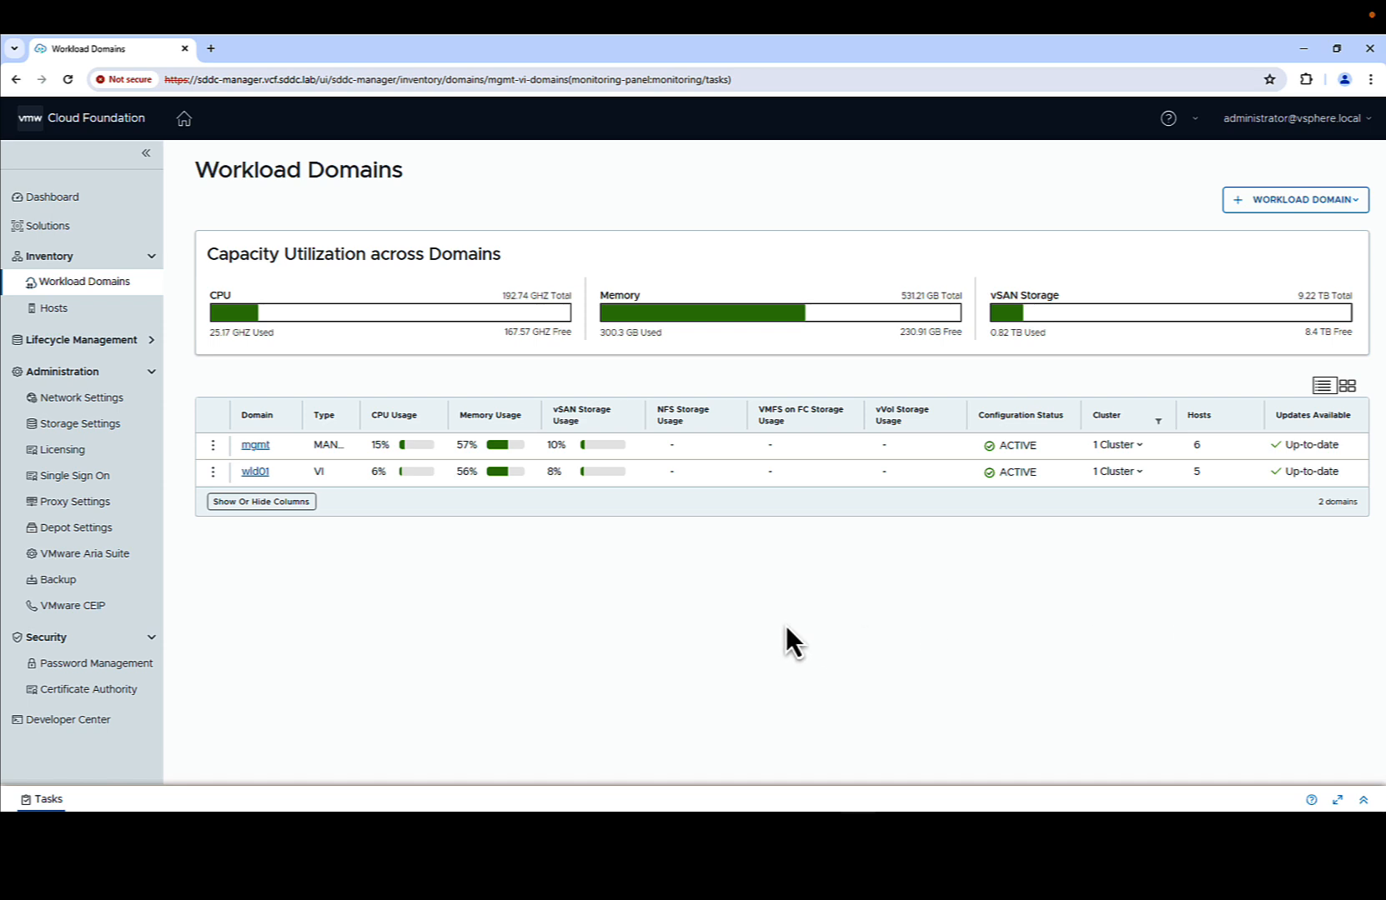
{"action": "left_click", "coordinate": [256, 472]}
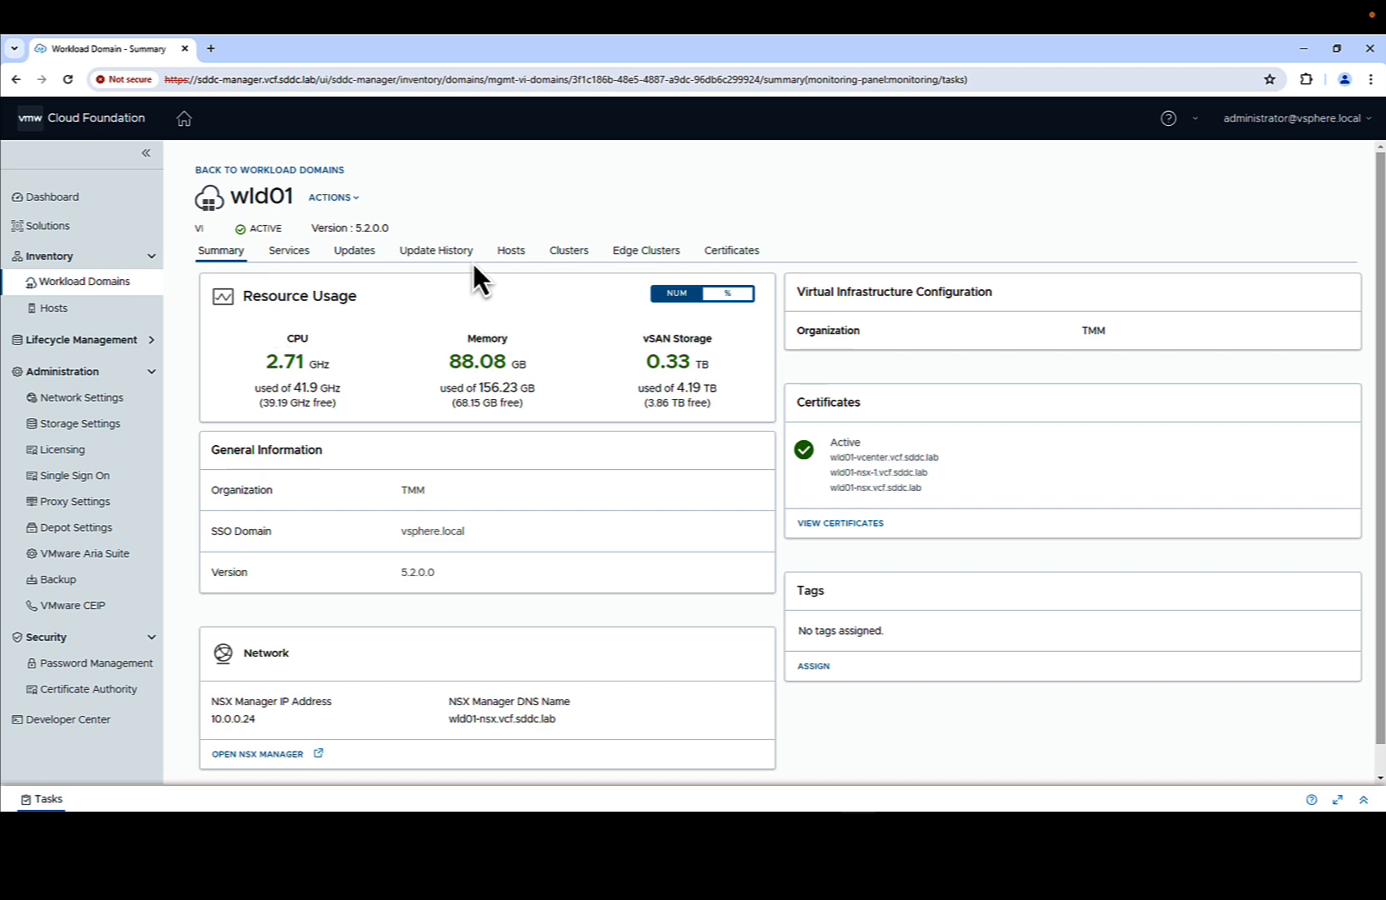
- Start adding a vSAN-based cluster from wld01's Clusters tab
{"action": "left_click", "coordinate": [561, 255]}
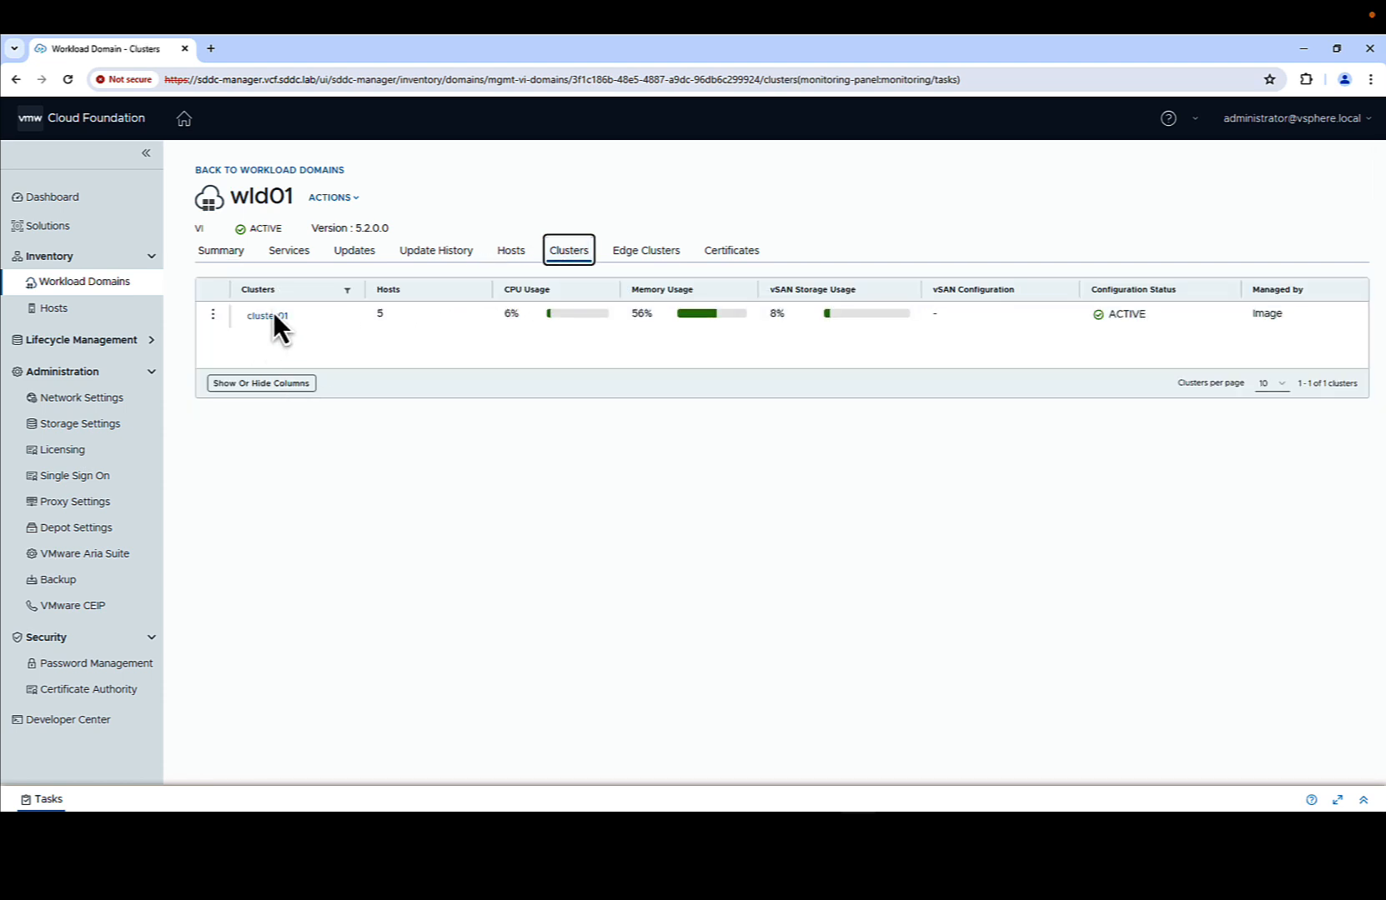
{"action": "left_click", "coordinate": [342, 197]}
{"action": "left_click", "coordinate": [348, 233]}
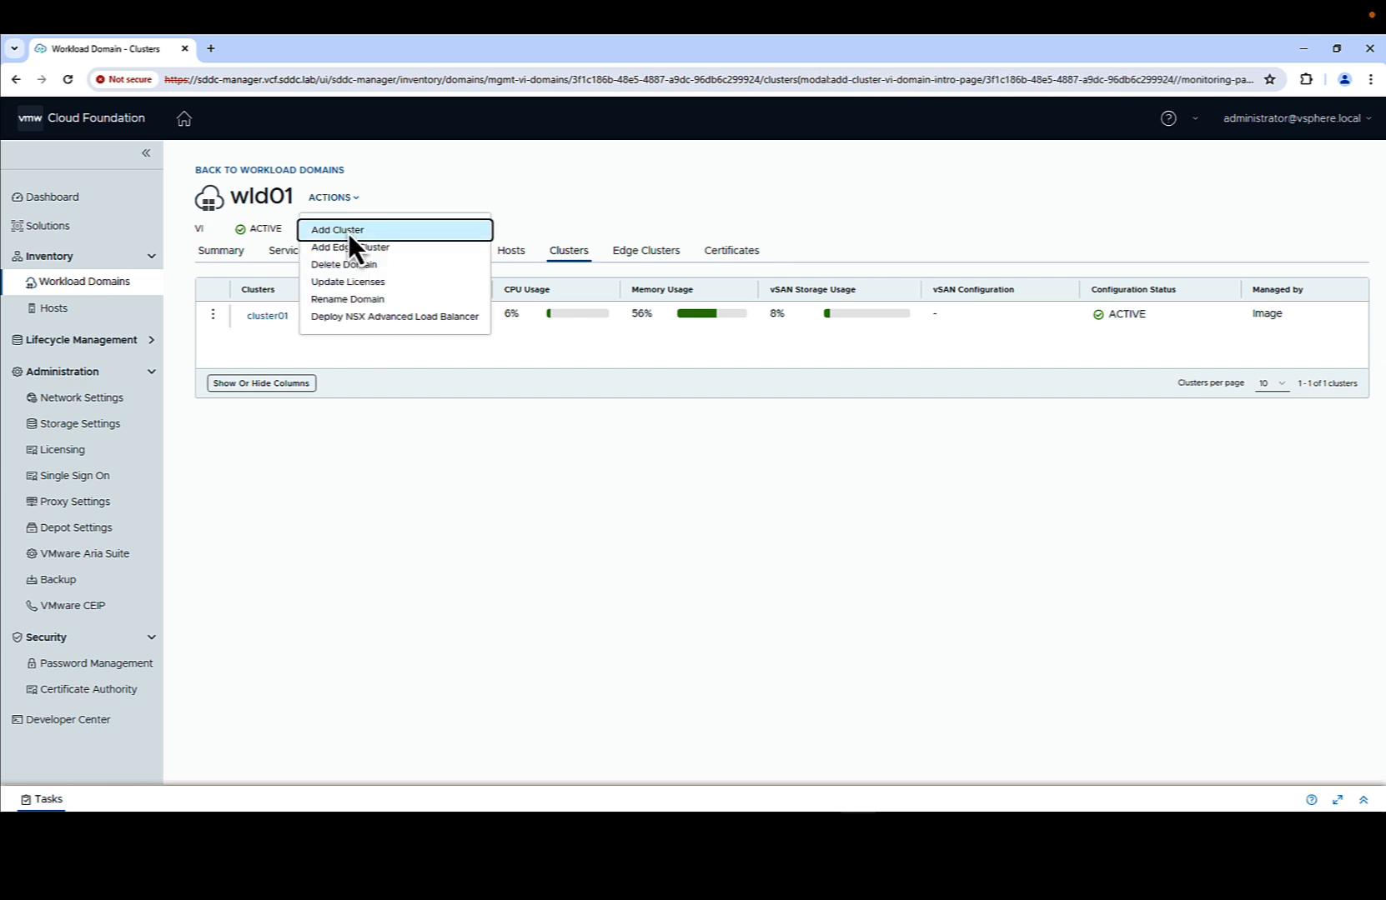
{"action": "left_click", "coordinate": [412, 405]}
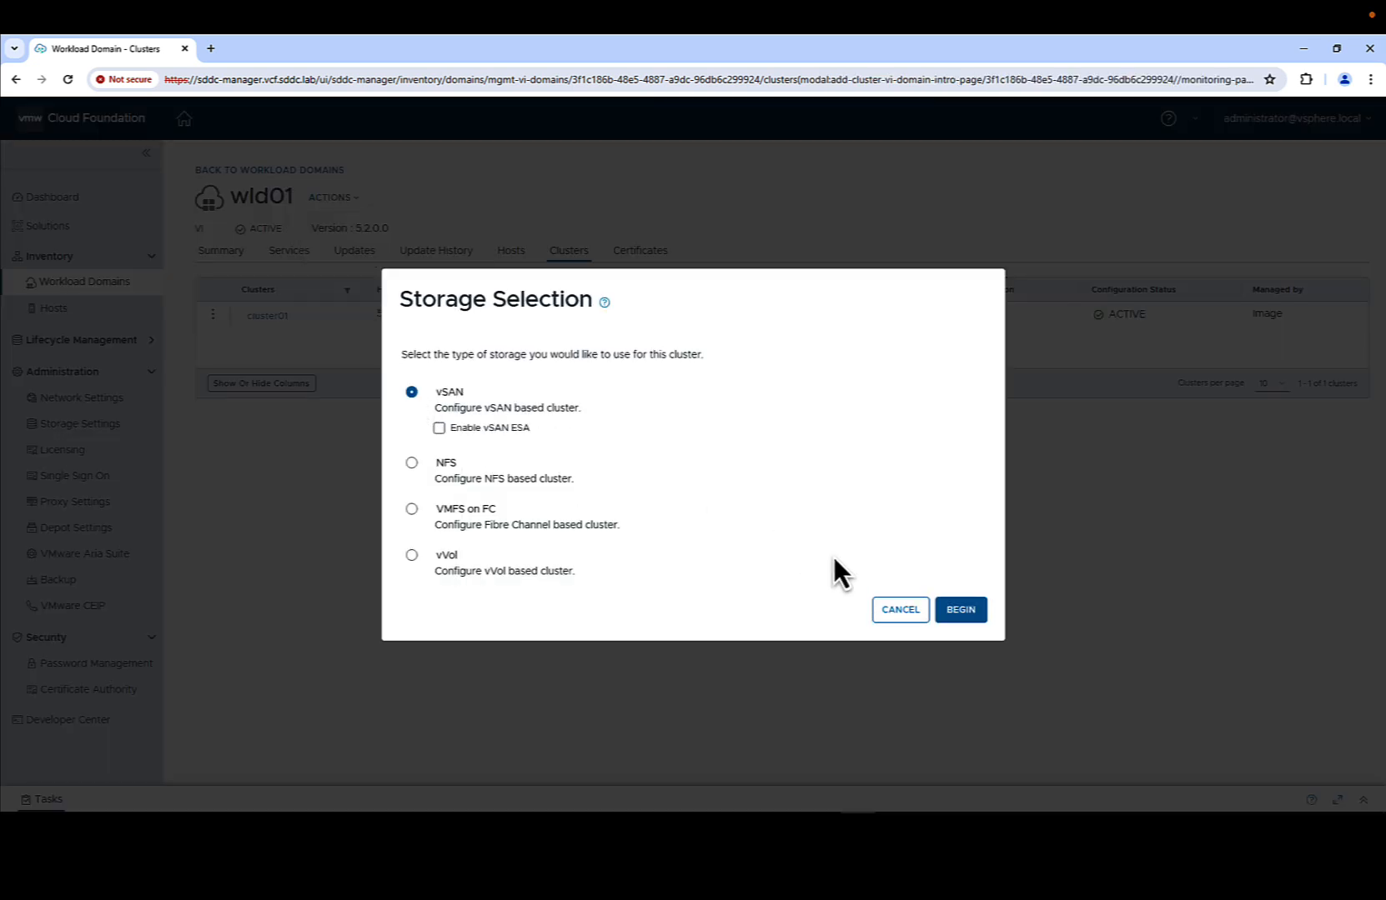
{"action": "left_click", "coordinate": [960, 610]}
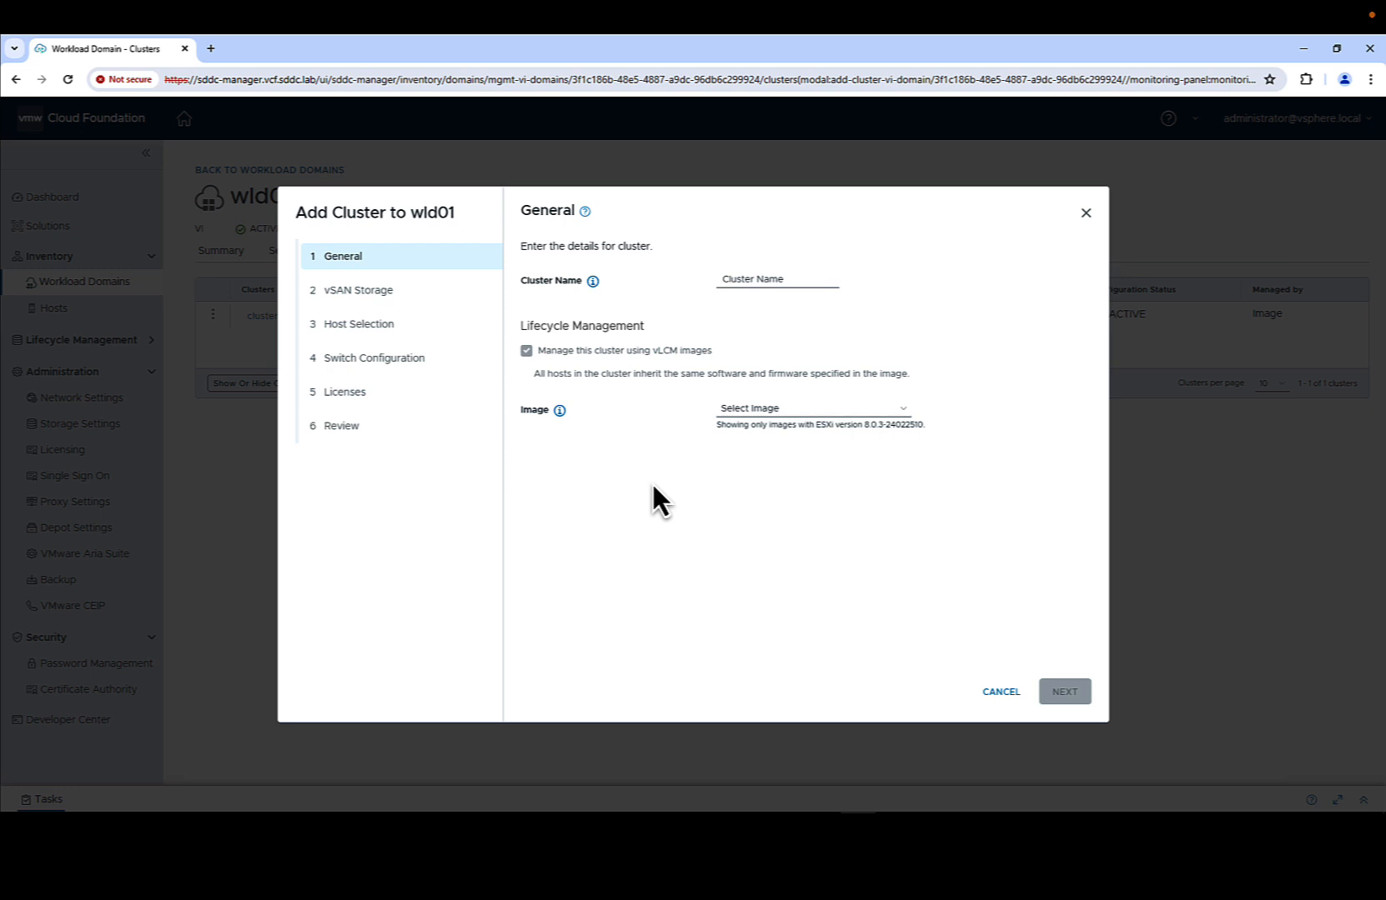
- Name the cluster cluster02 with the Management-Domain-ESXi-Personality image and accept the vSAN storage settings
{"action": "left_click", "coordinate": [758, 278]}
{"action": "type", "text": "cluster02"}
{"action": "key", "text": "Tab"}
{"action": "left_click", "coordinate": [746, 406]}
{"action": "left_click", "coordinate": [763, 437]}
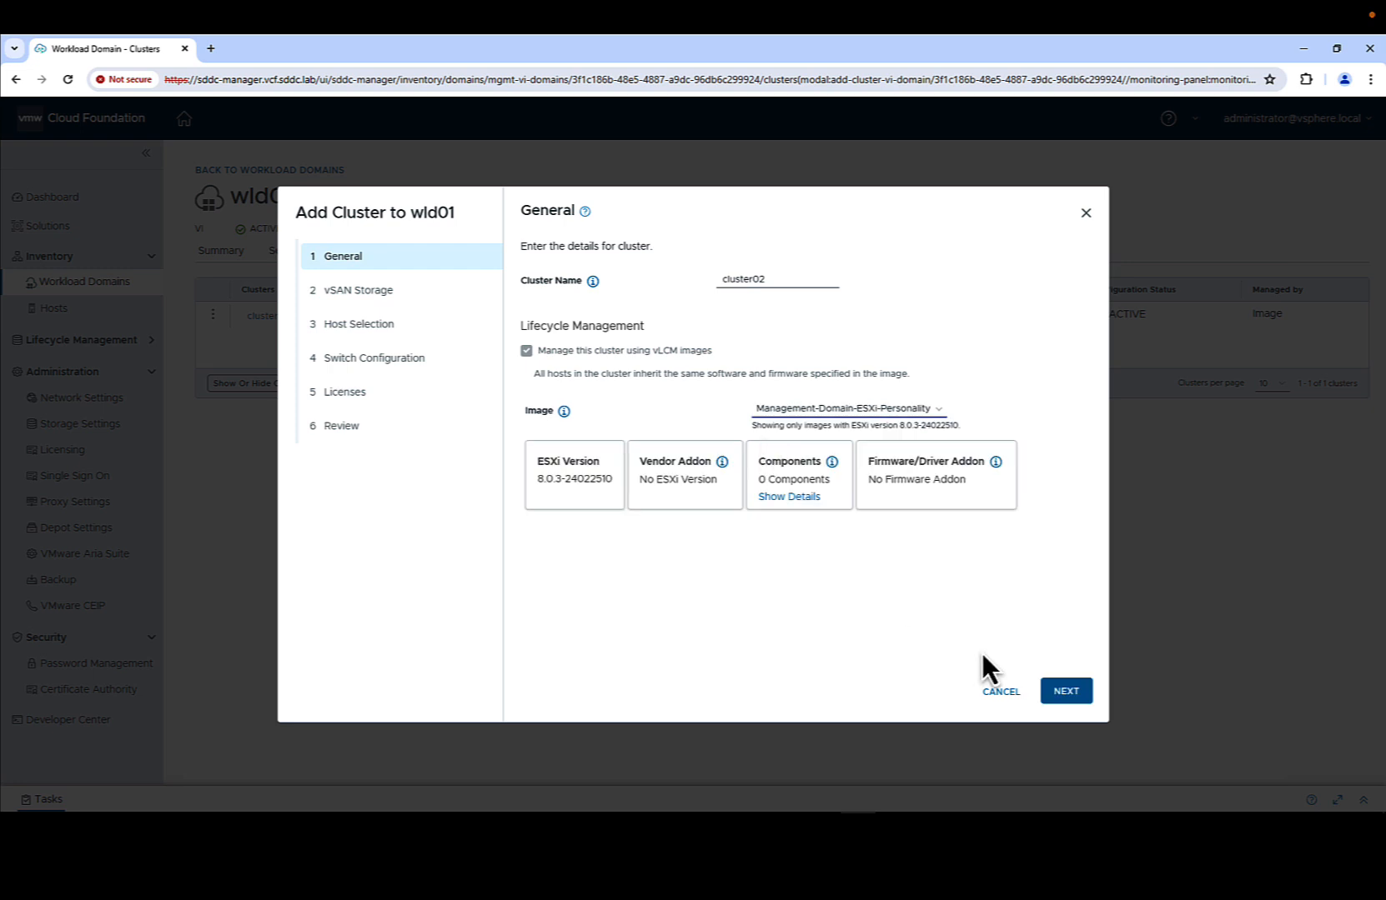
{"action": "left_click", "coordinate": [1069, 691]}
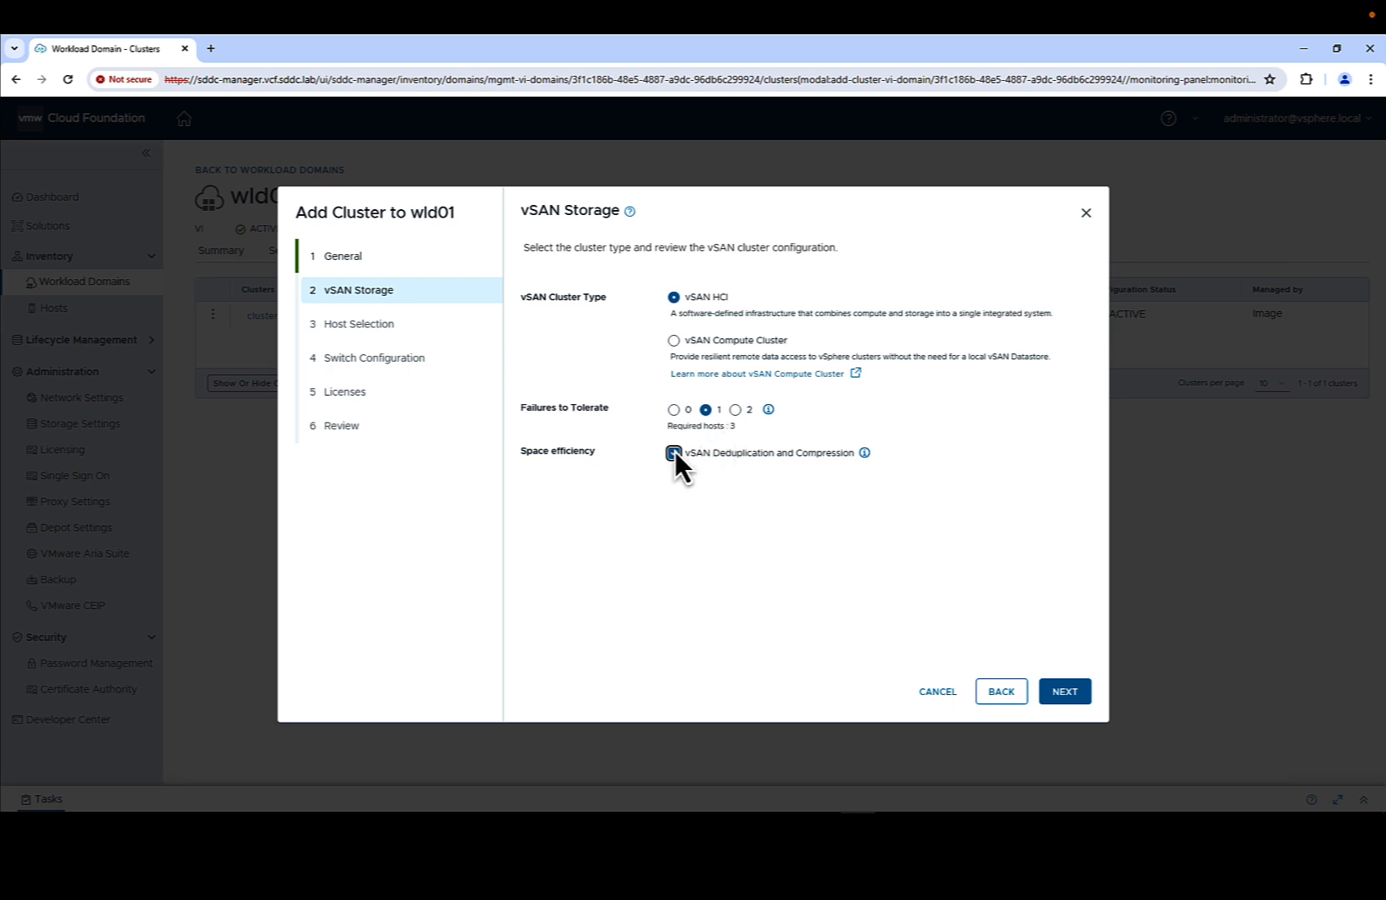
{"action": "left_click", "coordinate": [1060, 686]}
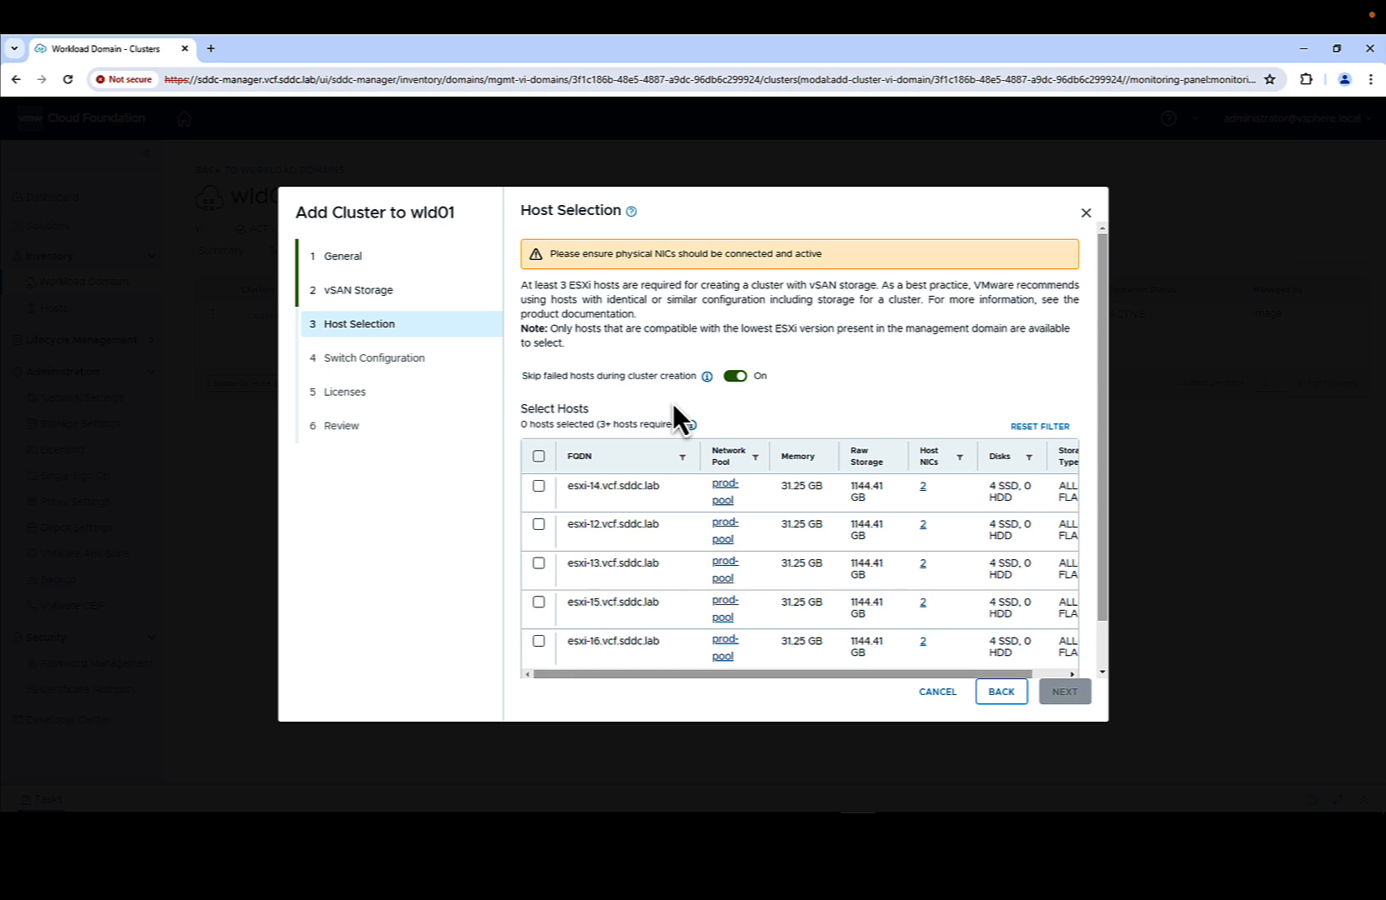
- Select all five ESXi hosts and the Default switch profile for cluster02
{"action": "left_click", "coordinate": [538, 456]}
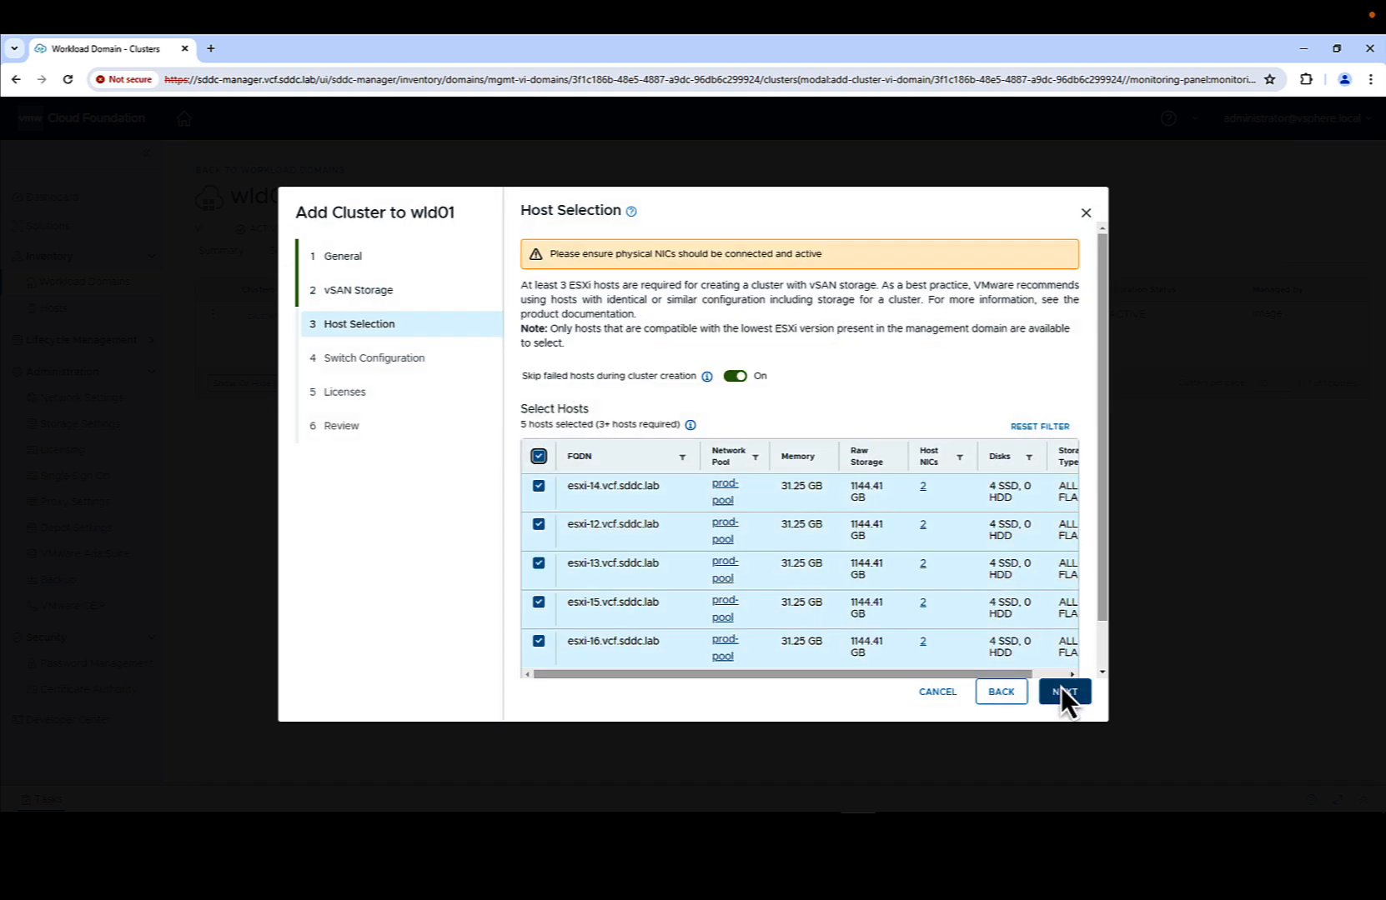
{"action": "left_click", "coordinate": [1061, 690]}
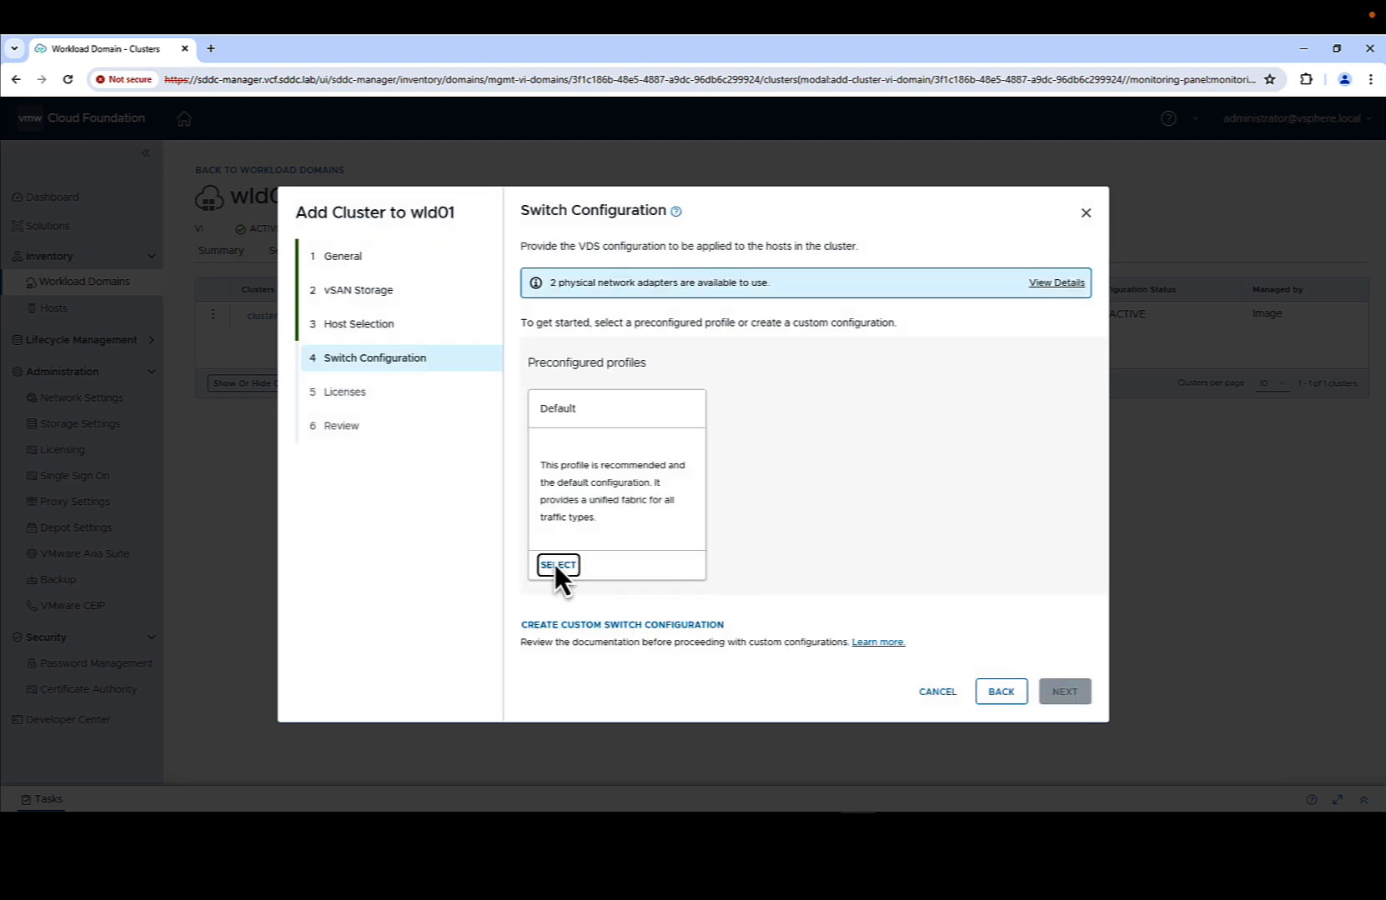
{"action": "left_click", "coordinate": [555, 563]}
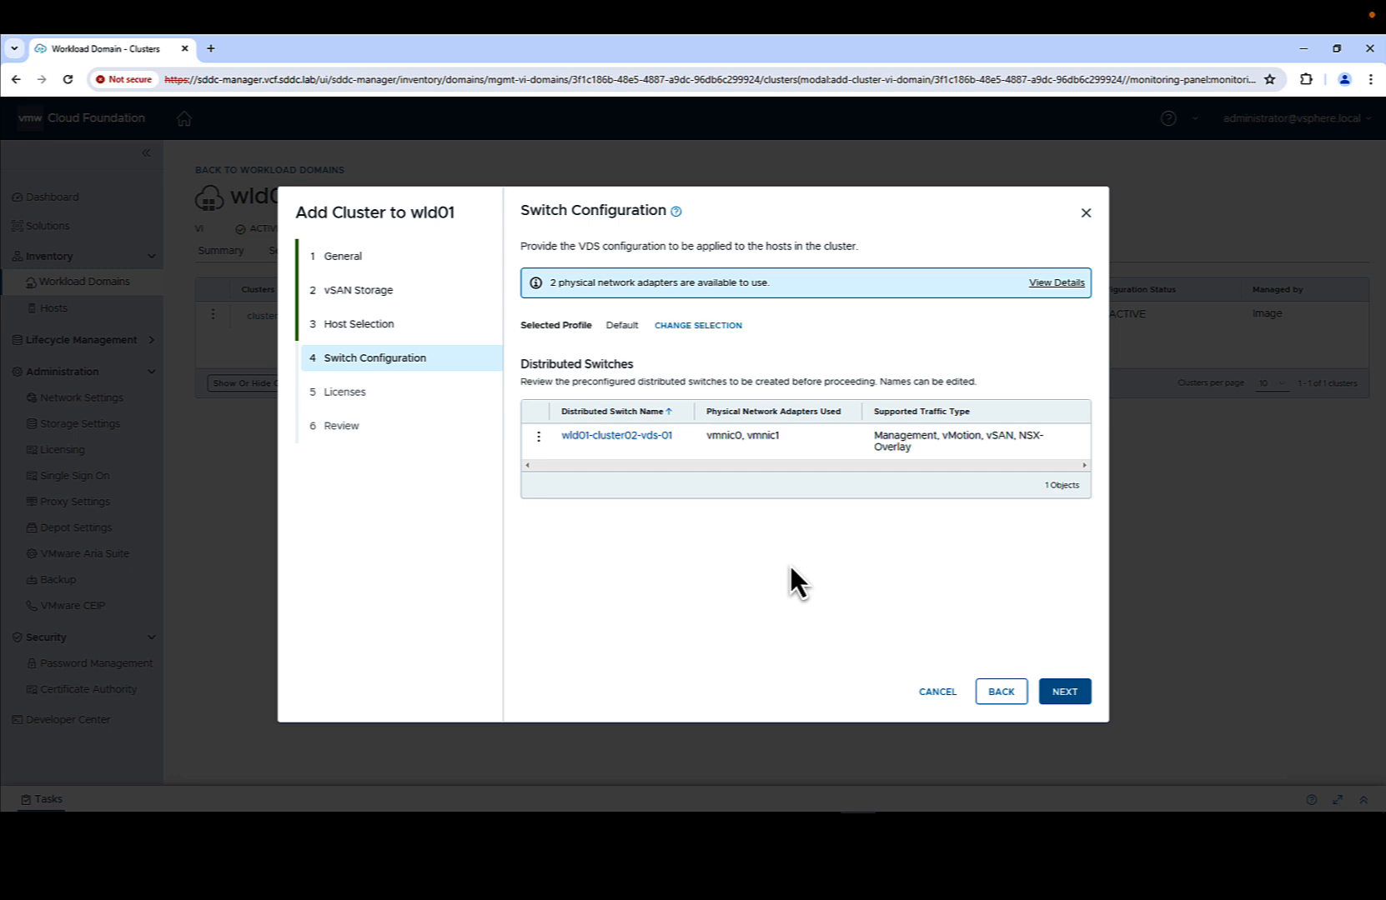
{"action": "left_click", "coordinate": [1071, 692]}
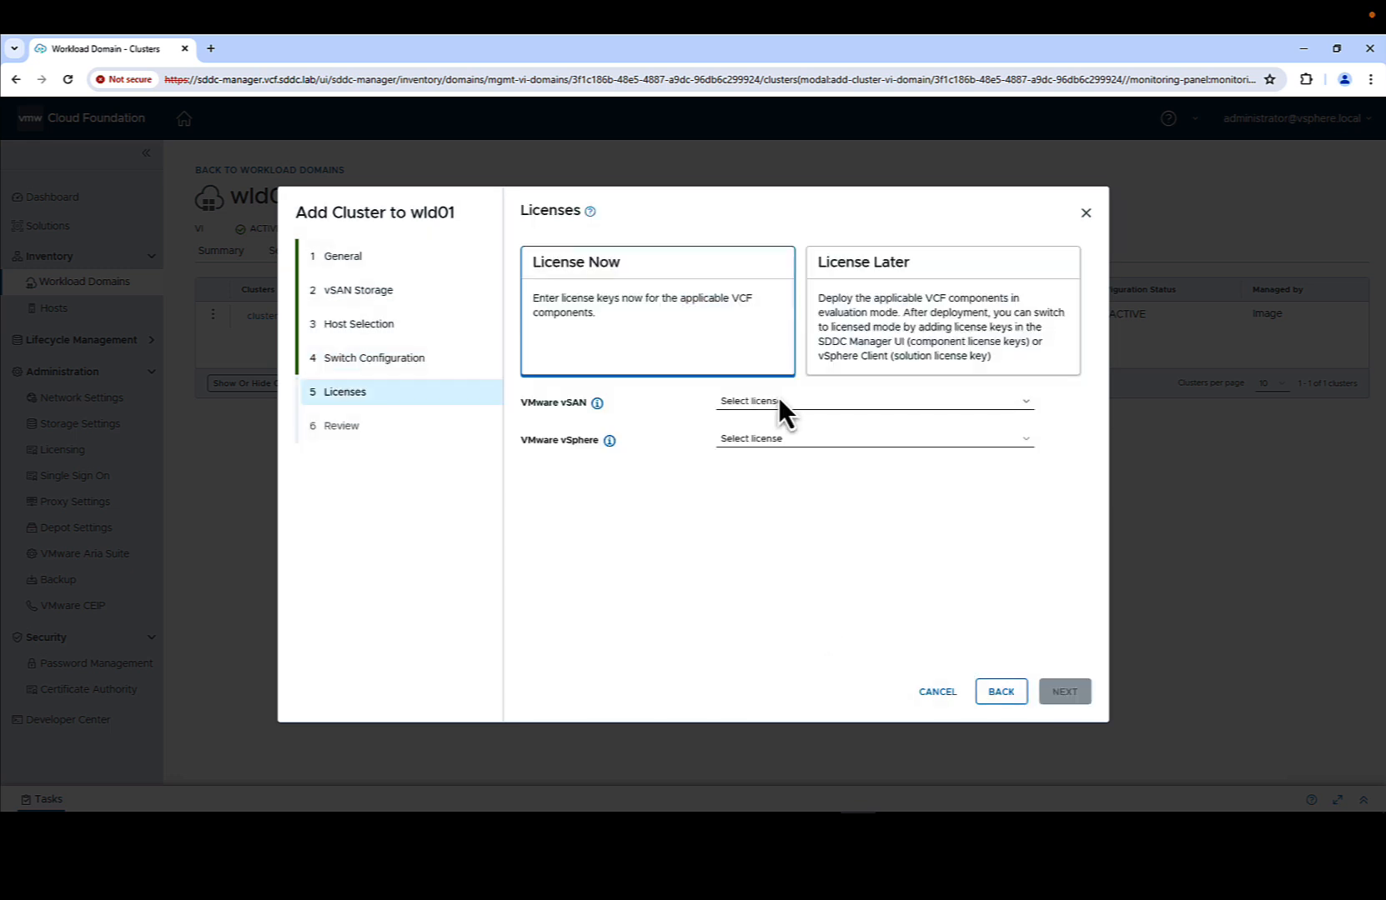
- Assign the vSAN and vSphere licenses and submit the cluster02 addition
{"action": "left_click", "coordinate": [779, 398]}
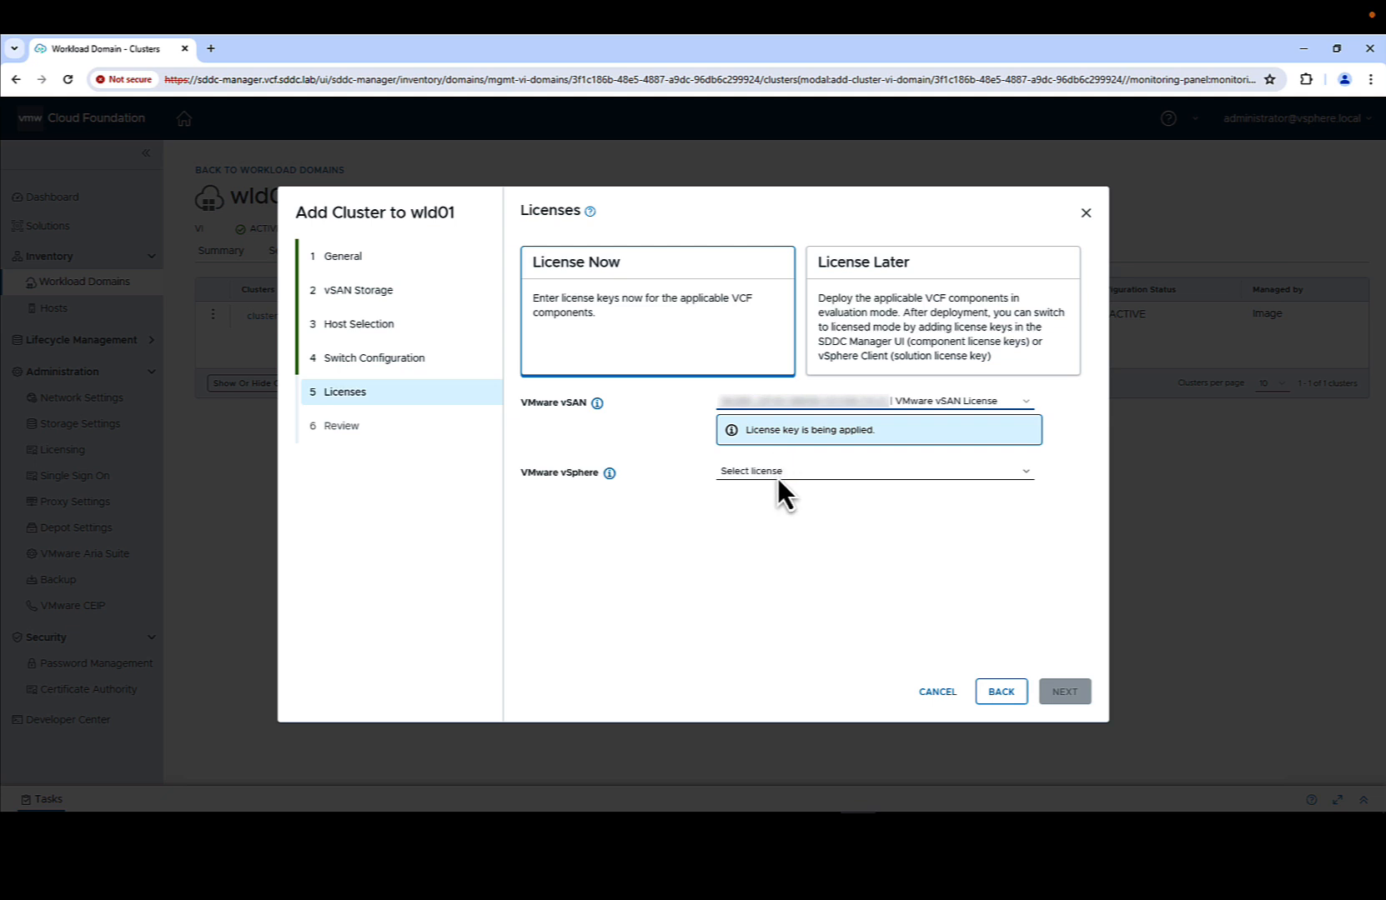
{"action": "left_click", "coordinate": [777, 472]}
{"action": "left_click", "coordinate": [1067, 691]}
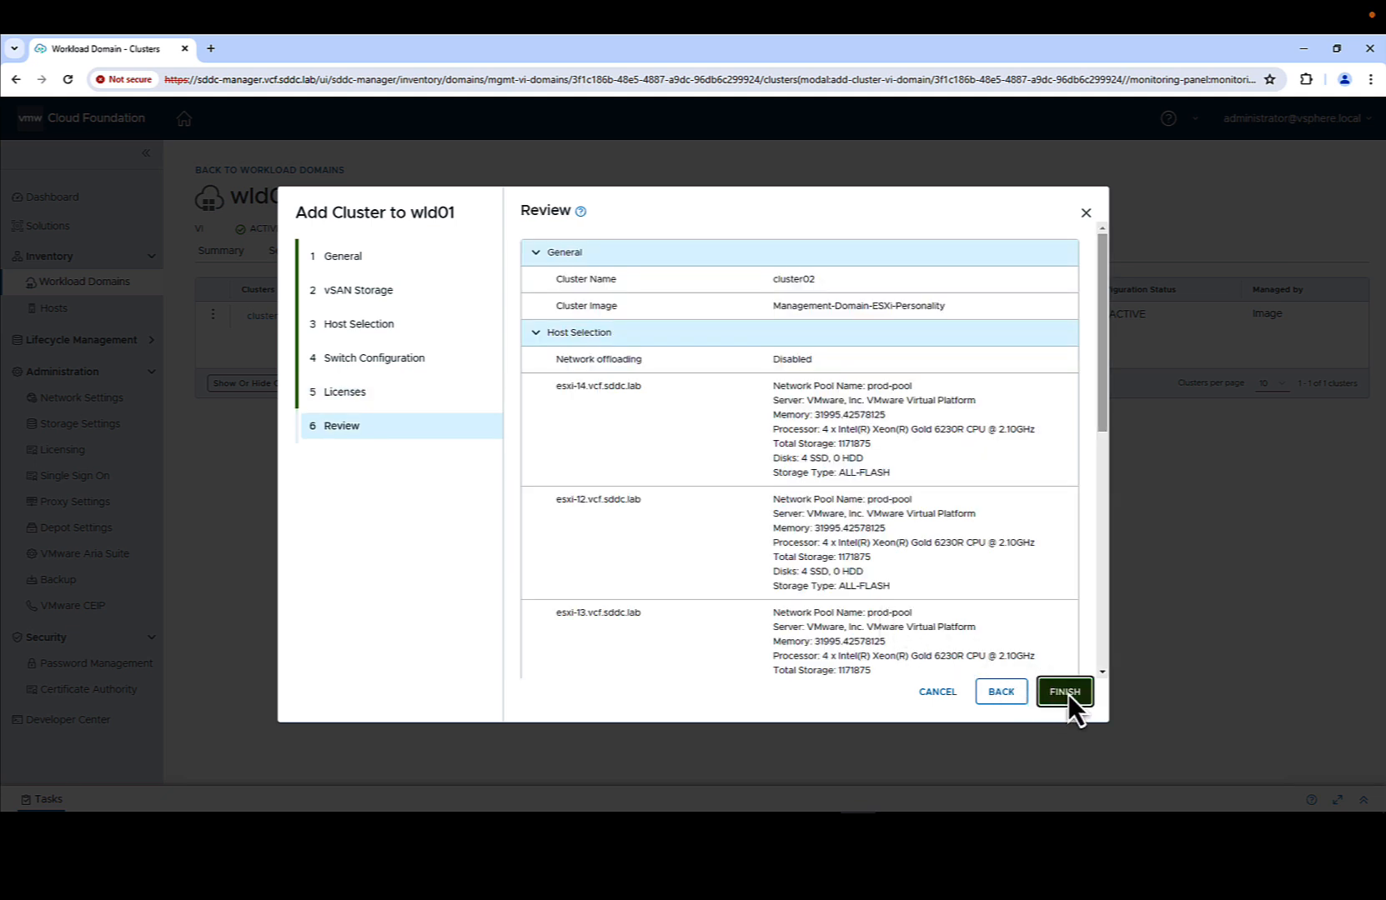
{"action": "left_click", "coordinate": [1069, 696]}
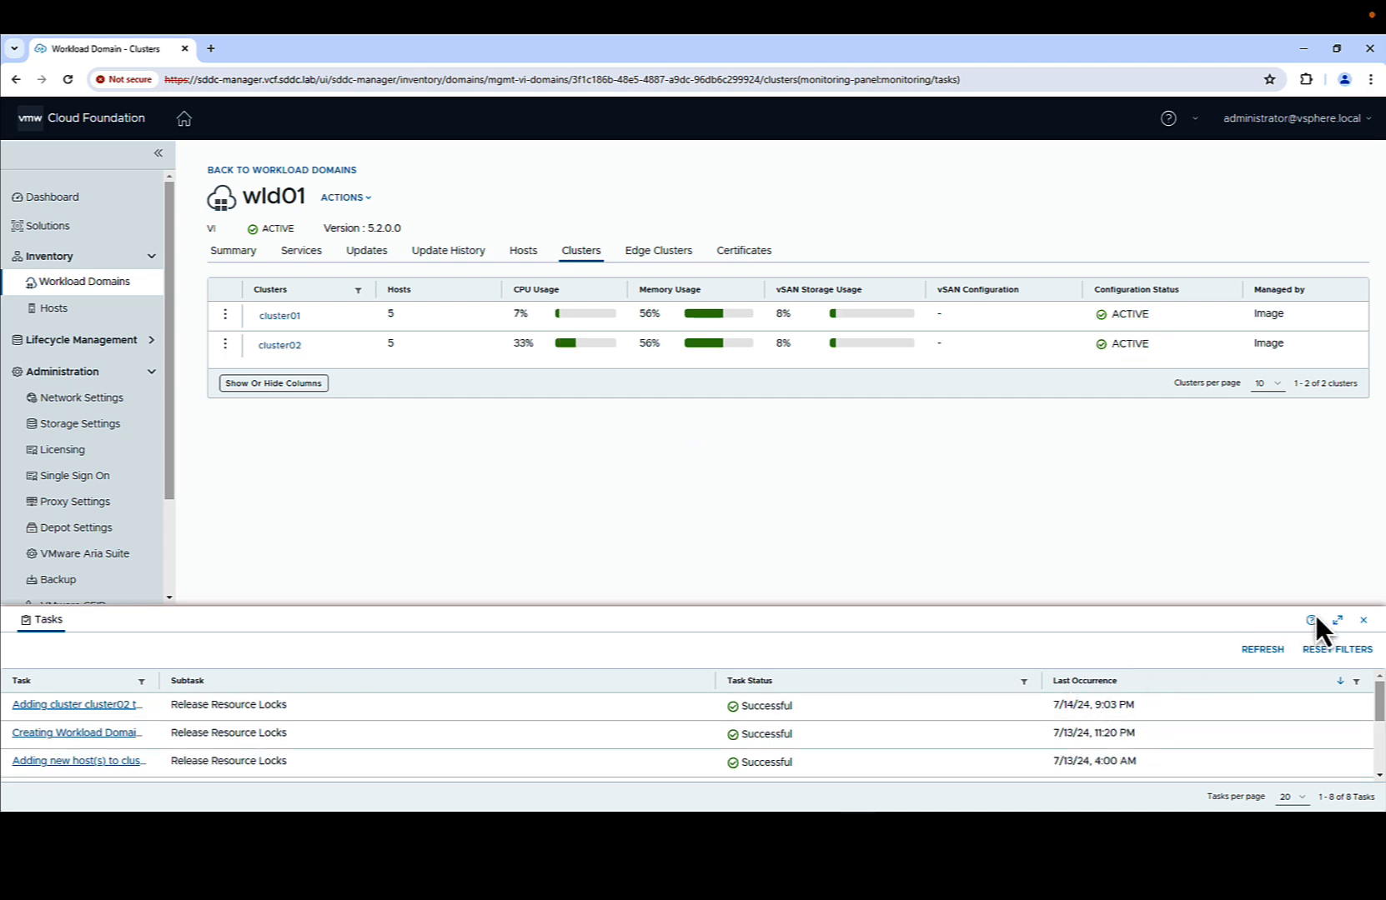
- Show wld01's Services, listing vCenter Server at 10.0.0.13 and NSX Cluster at 10.0.0.24
{"action": "left_click", "coordinate": [1363, 620]}
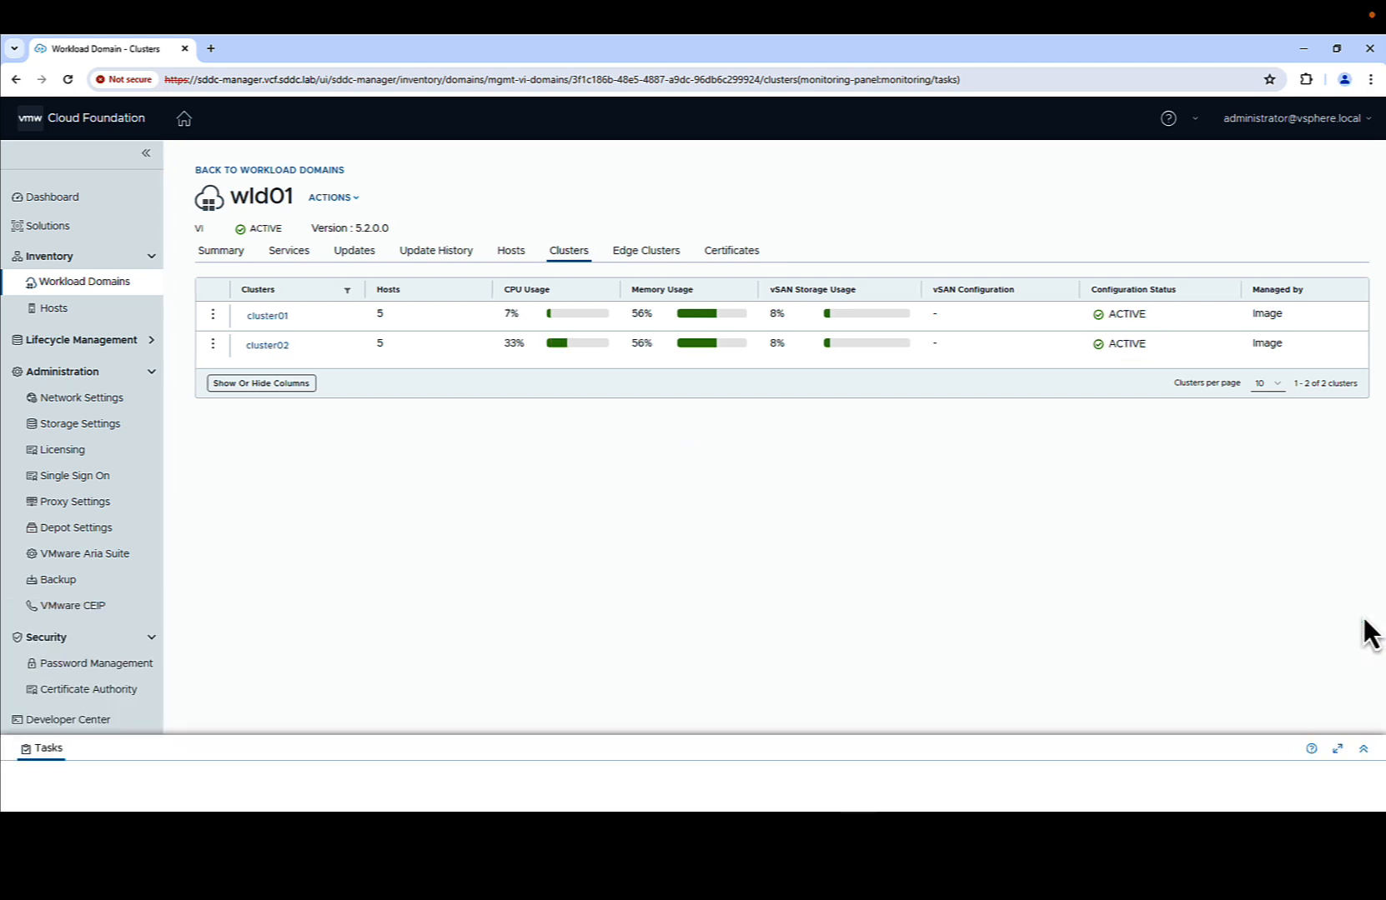
{"action": "left_click", "coordinate": [289, 251]}
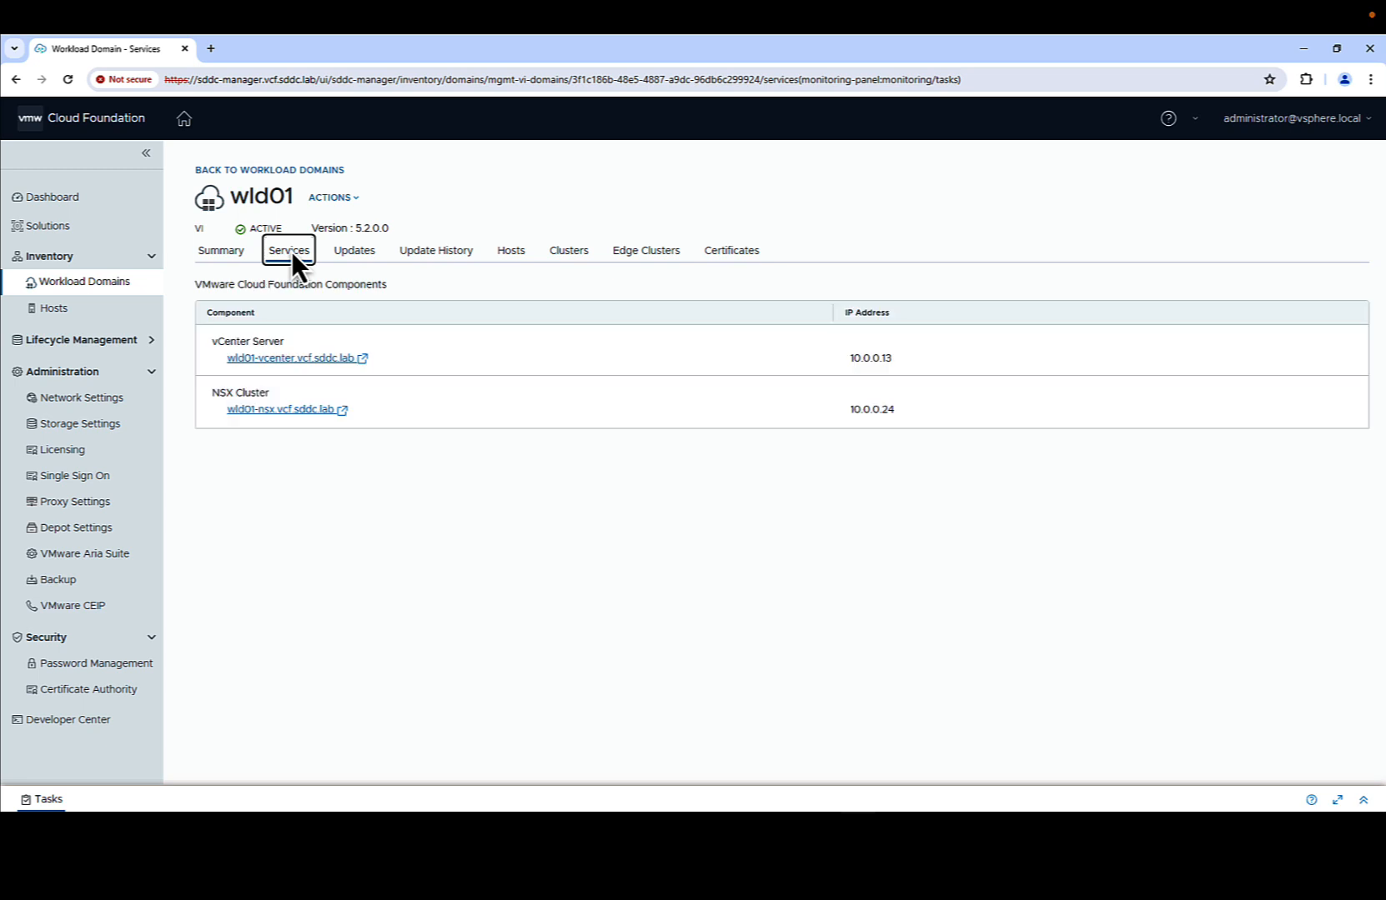
{"action": "left_click", "coordinate": [298, 359]}
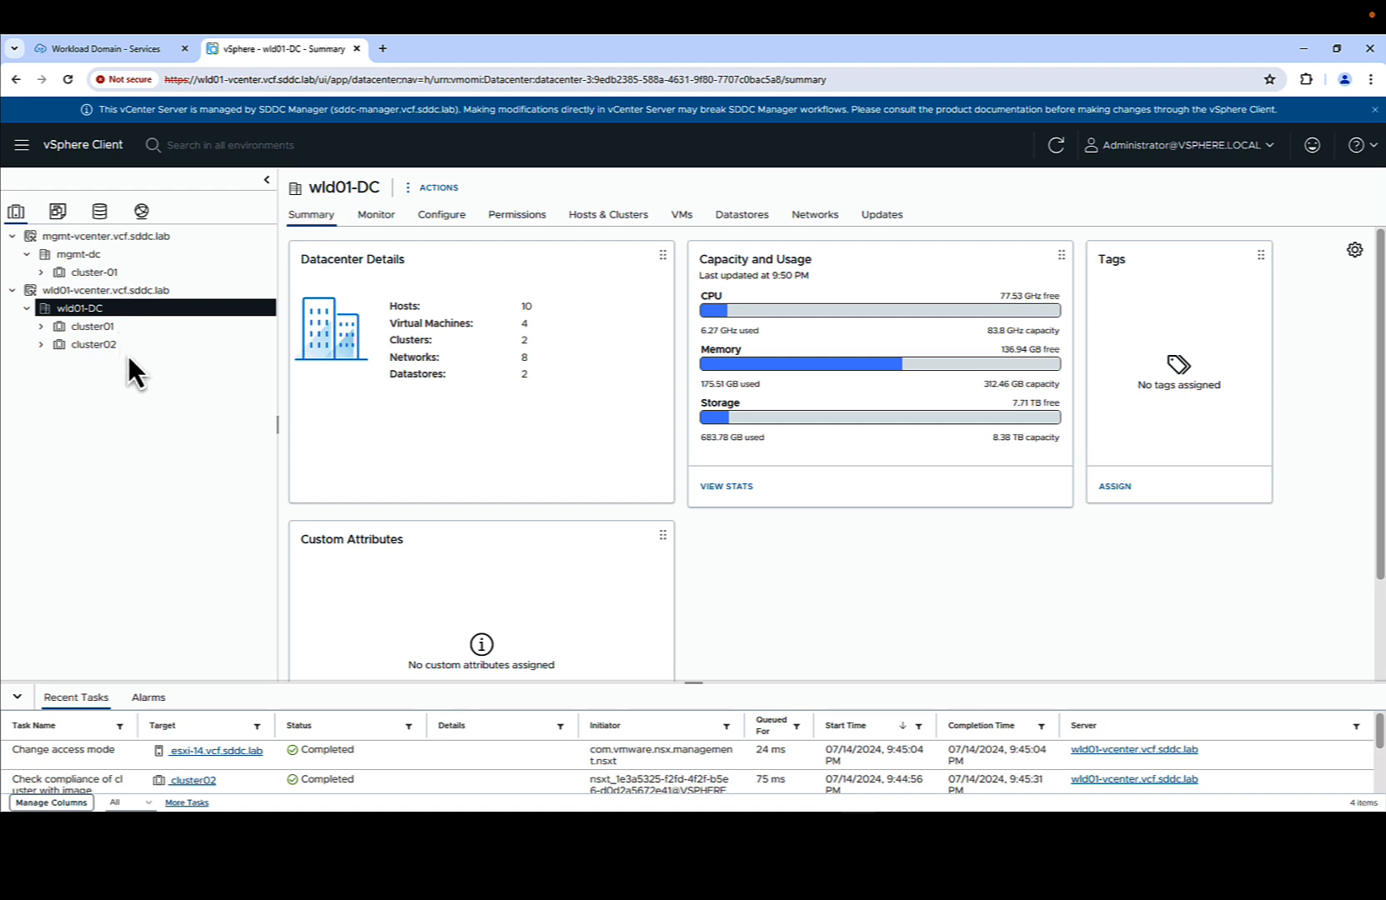
{"action": "left_click", "coordinate": [356, 49]}
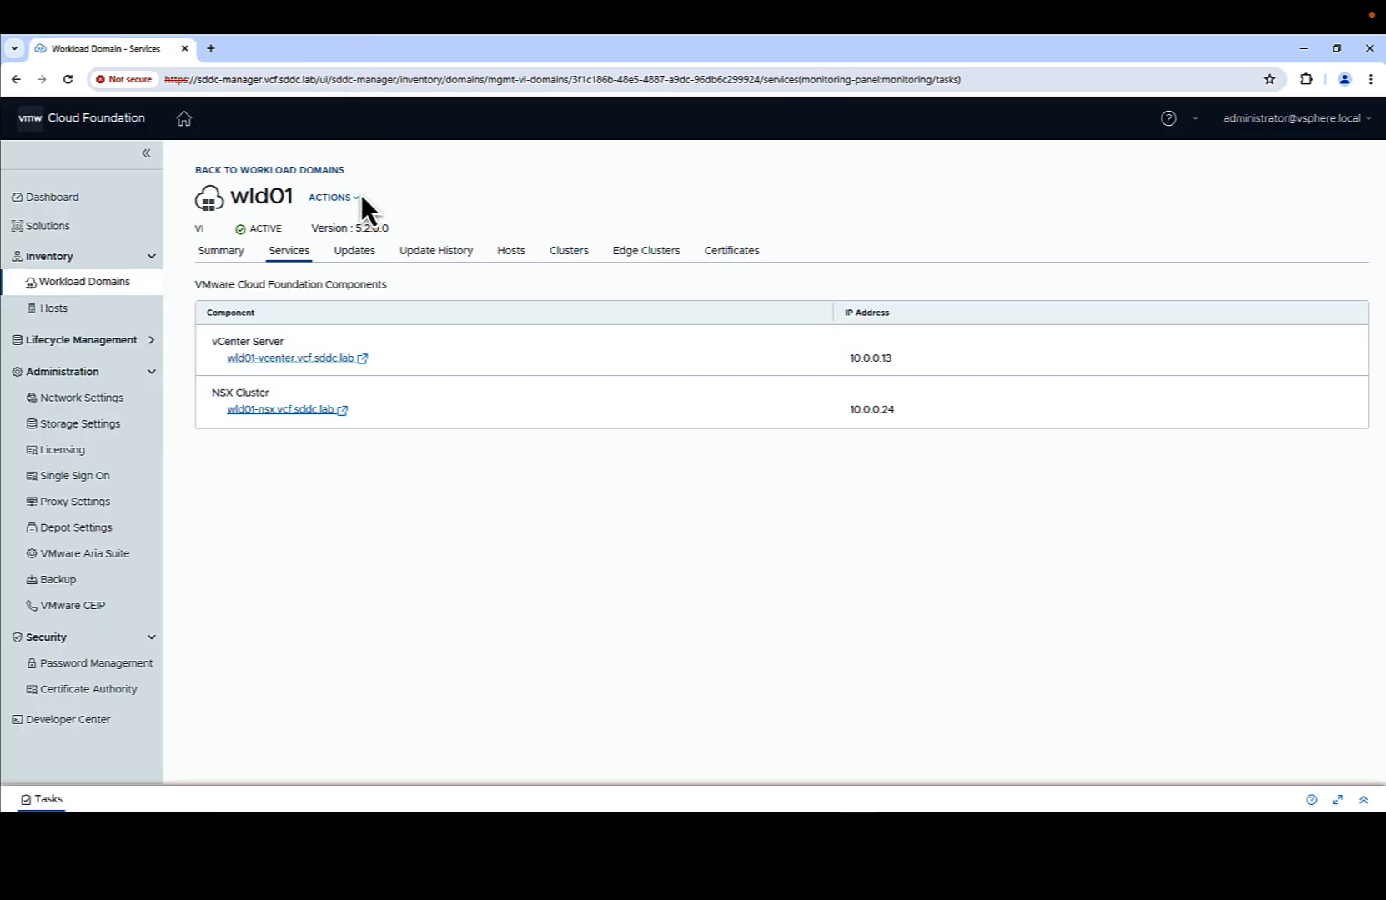